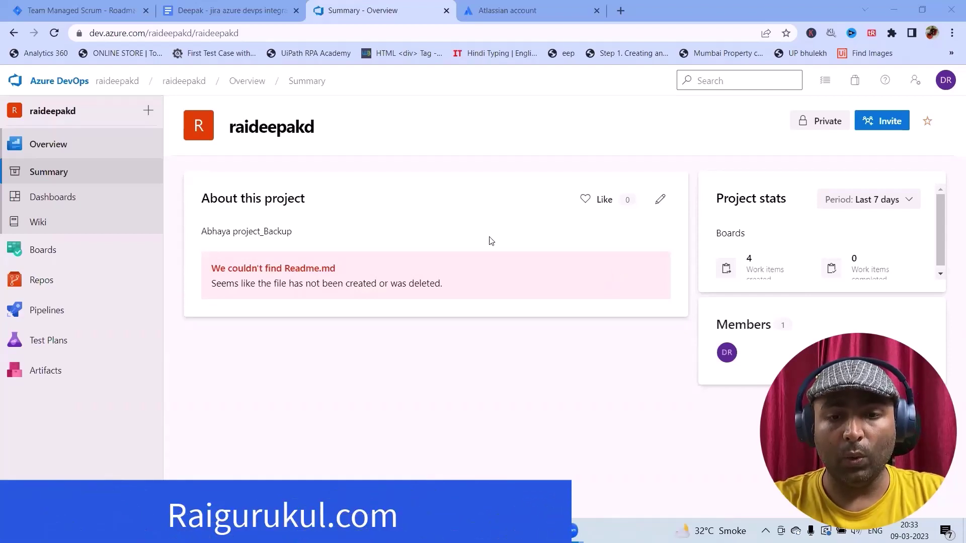
Switch to the Jira 'Team Managed Scrum - Roadmap' tab showing epics CM-3 and CM-8
click(99, 9)
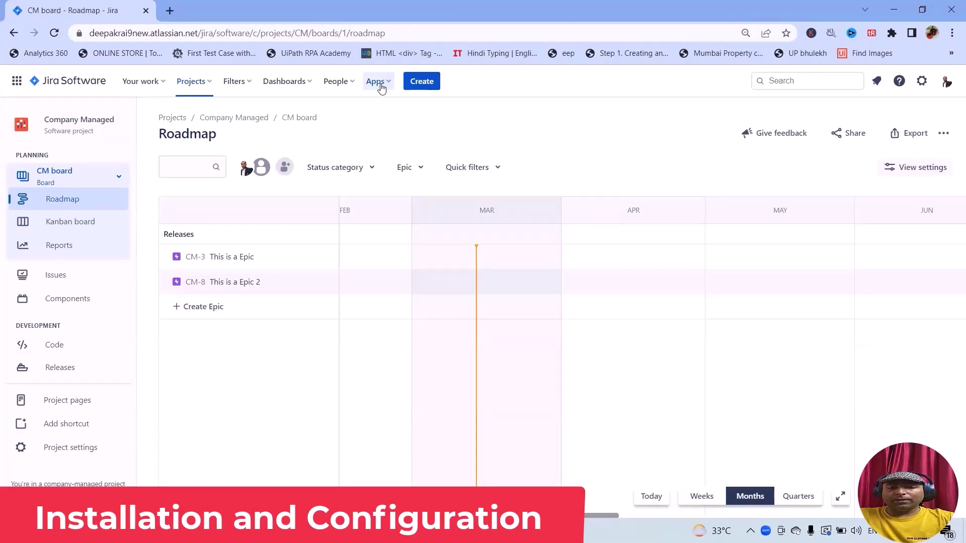
Search the Jira Marketplace for 'Azure Devops Integration with Jira' and scroll through the 36 results
click(390, 85)
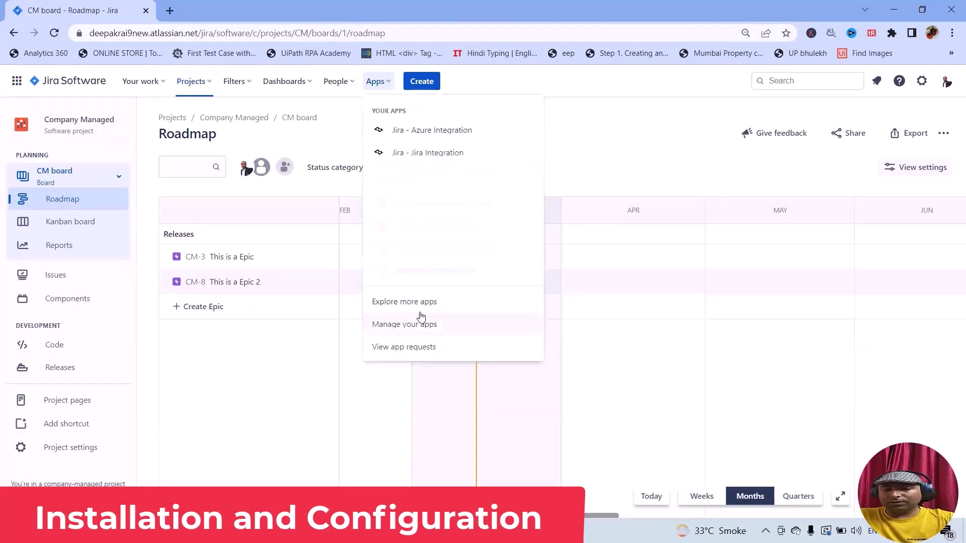
click(421, 299)
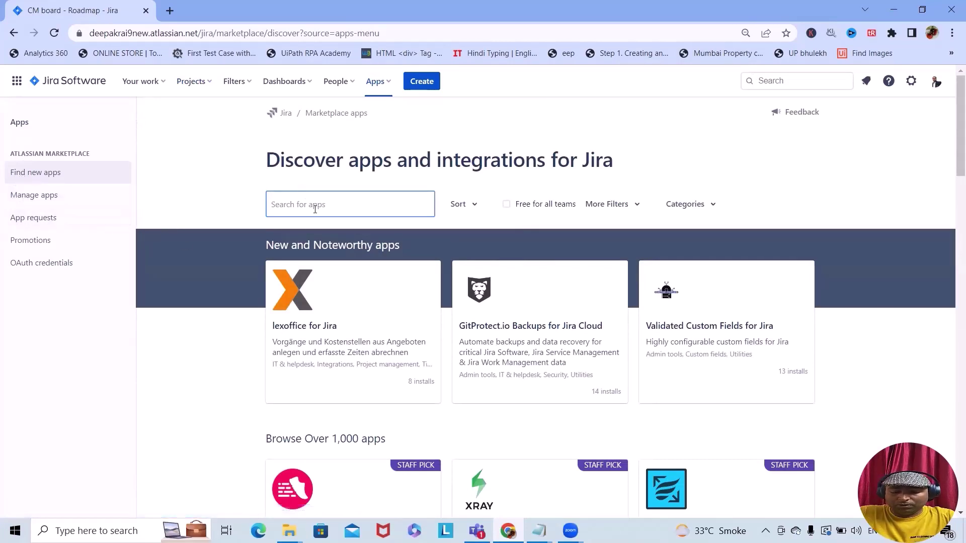
text(Azure )
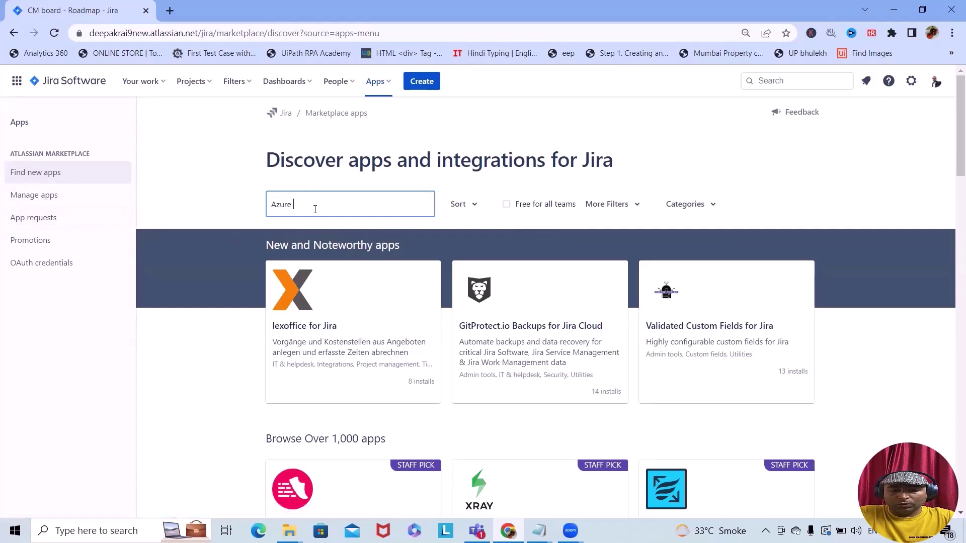
text(Devops In)
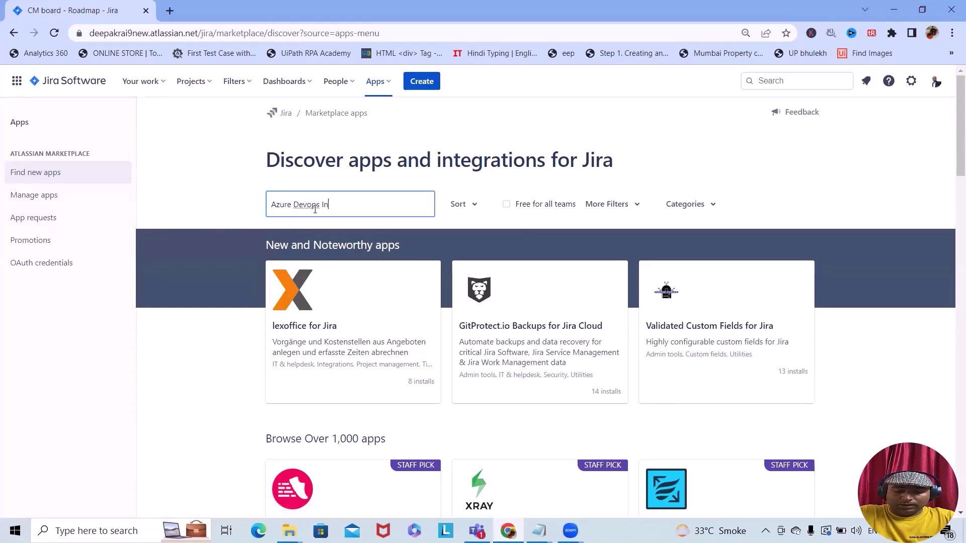
text(tegration with )
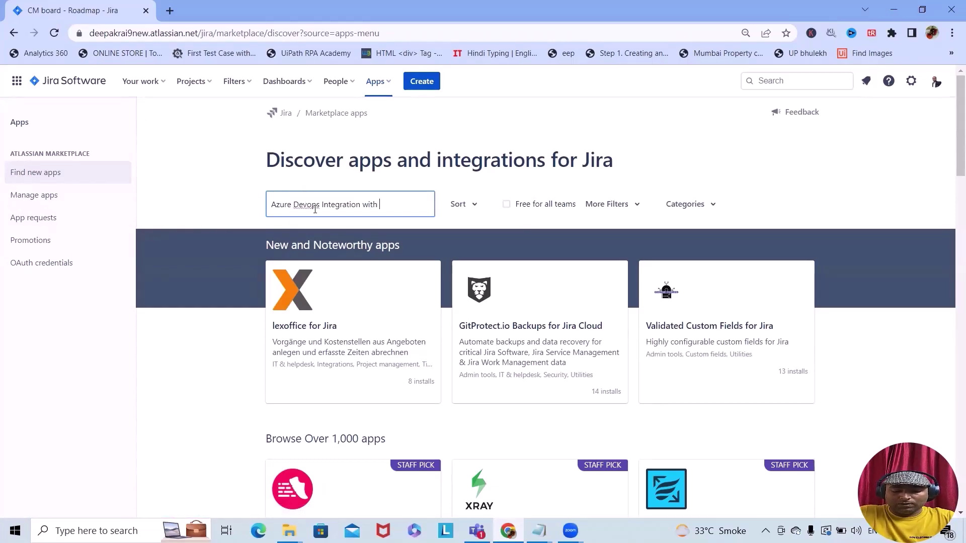
text(Jira)
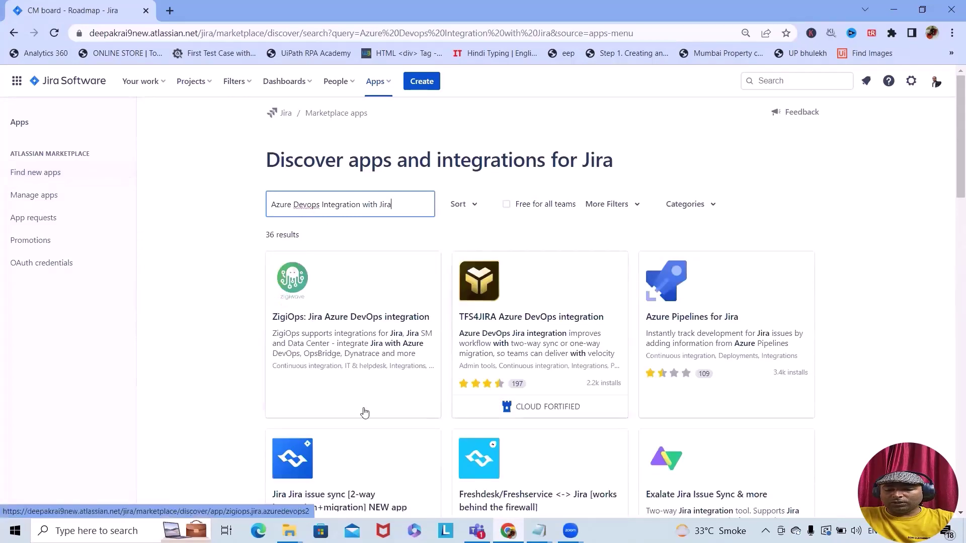
scroll(364, 412, down, 3)
scroll(486, 438, down, 2)
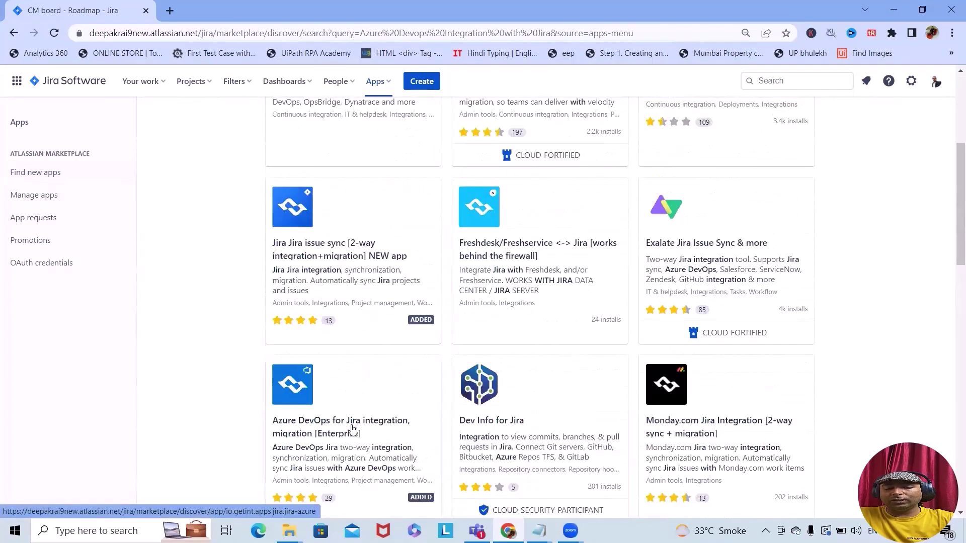
Open Getint's 'Azure DevOps for Jira integration, migration [Enterprise]' app page and read its Overview
click(352, 430)
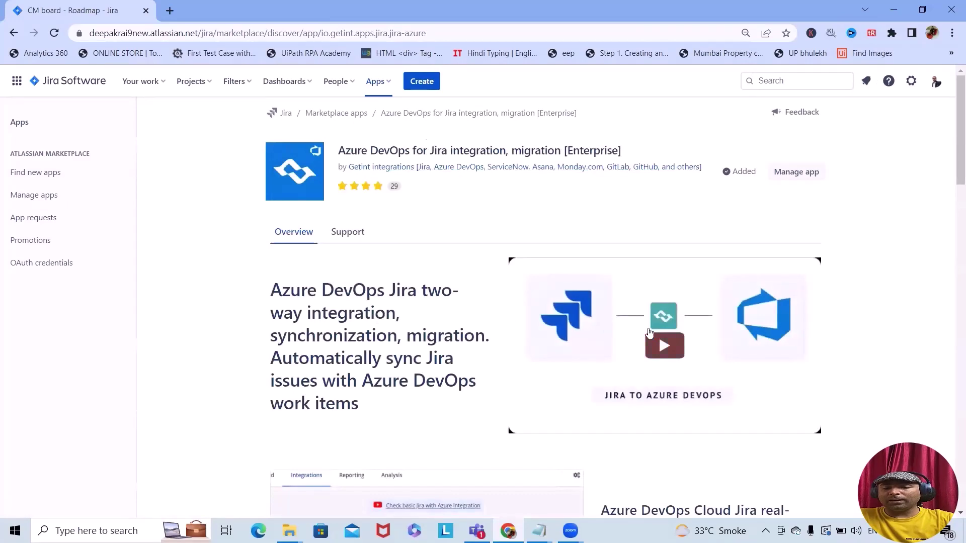
scroll(654, 352, down, 15)
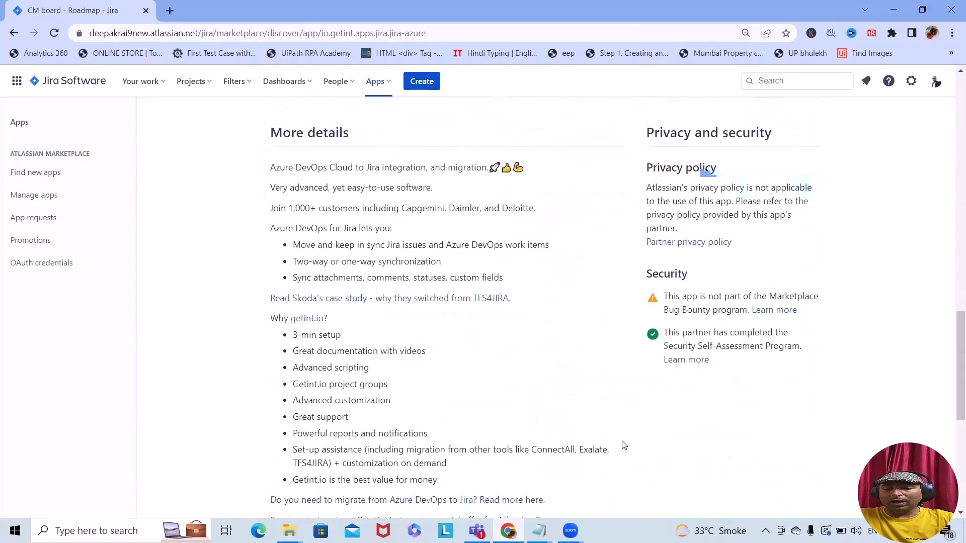
scroll(624, 445, down, 4)
scroll(624, 445, up, 15)
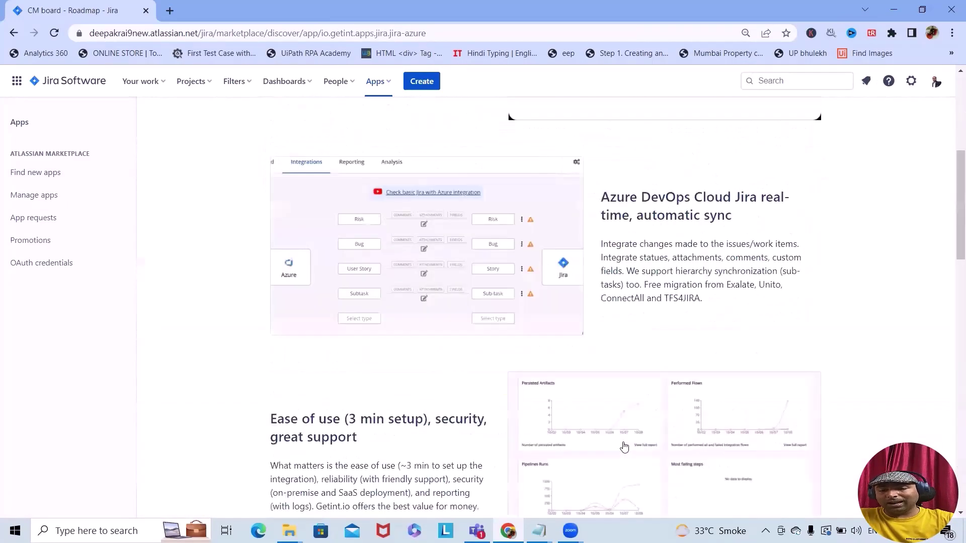
scroll(624, 445, up, 6)
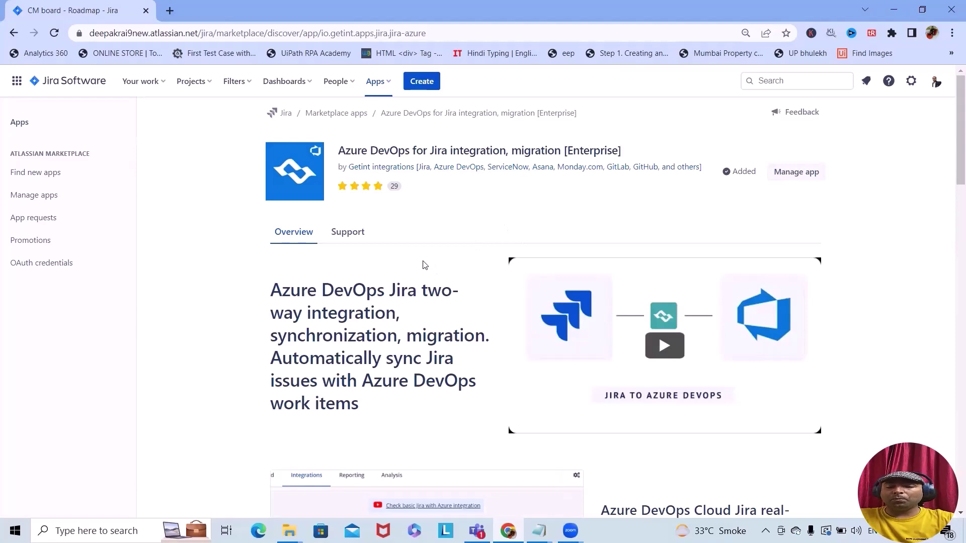
scroll(480, 272, down, 20)
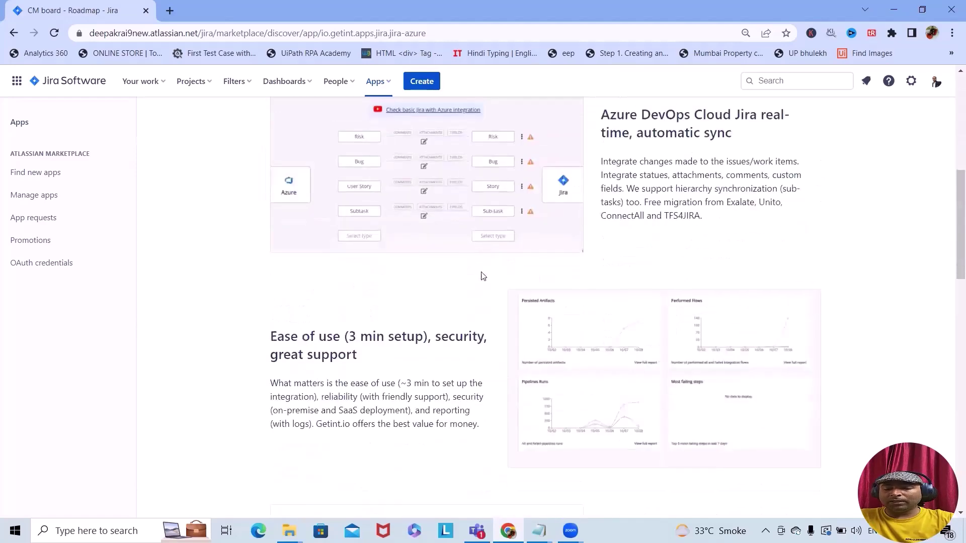
scroll(483, 307, up, 15)
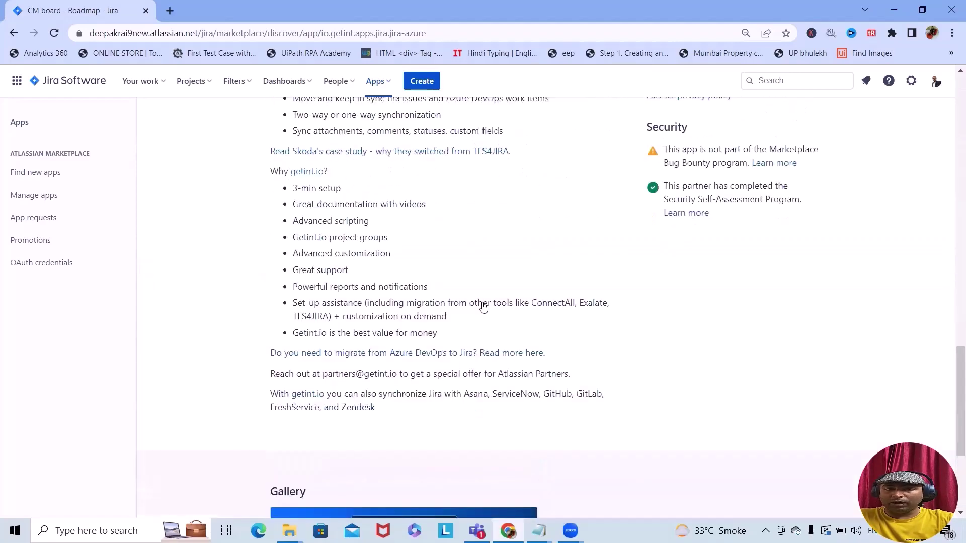
scroll(484, 304, up, 7)
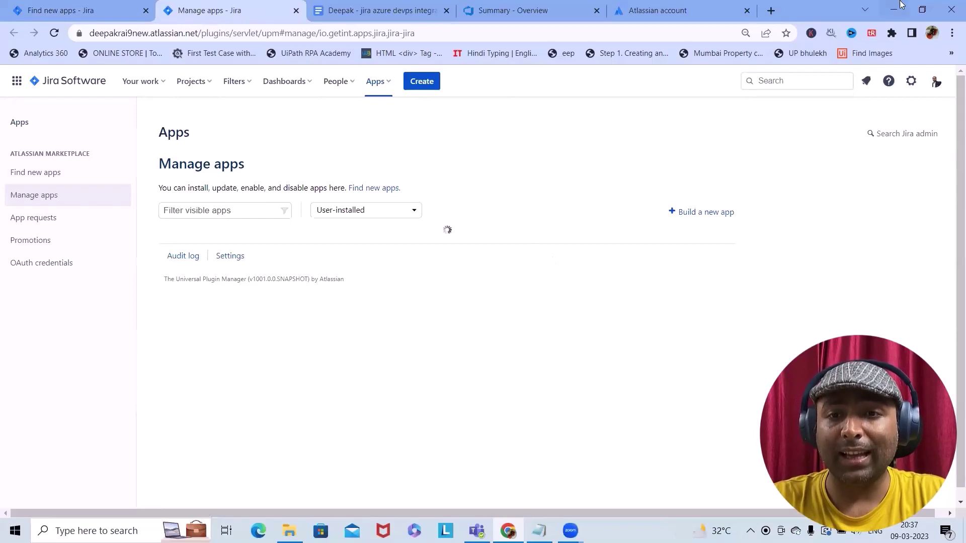
Create an Atlassian API token labelled 'Azure Devops with Jira' and copy it
click(674, 18)
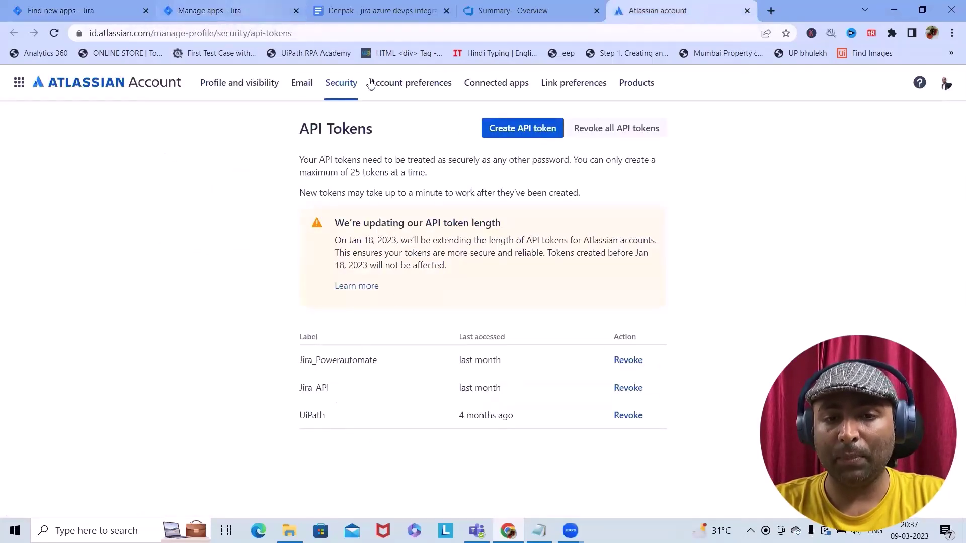
click(513, 127)
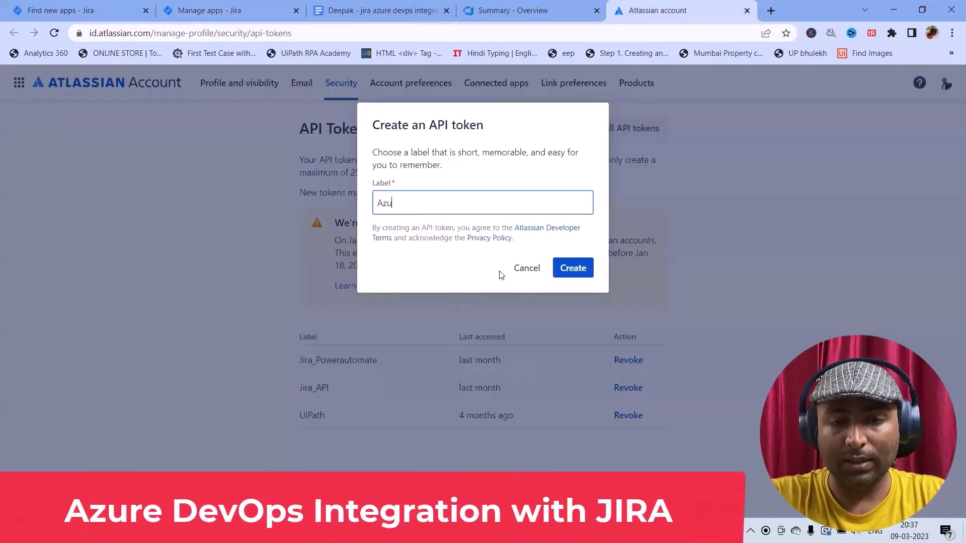
text(Azure Dev)
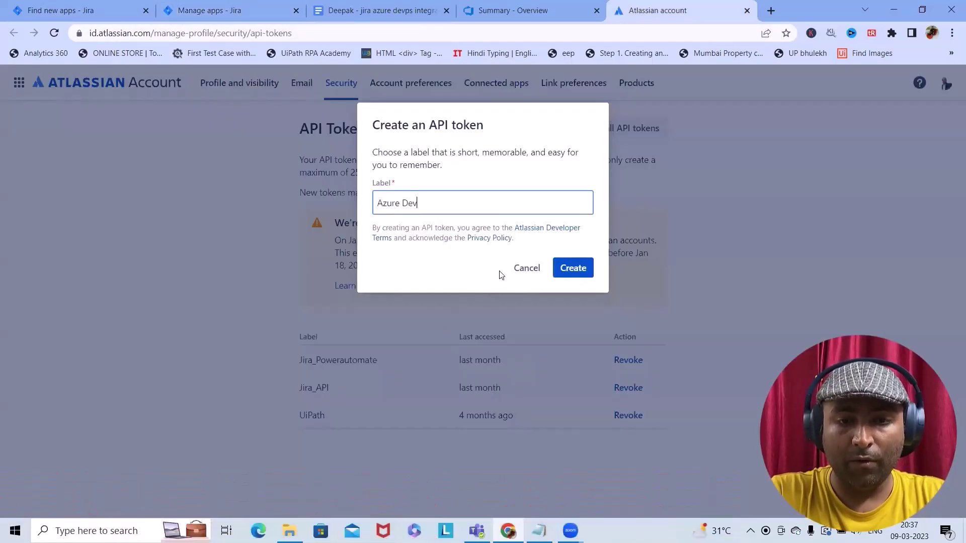
text(ops with Jir)
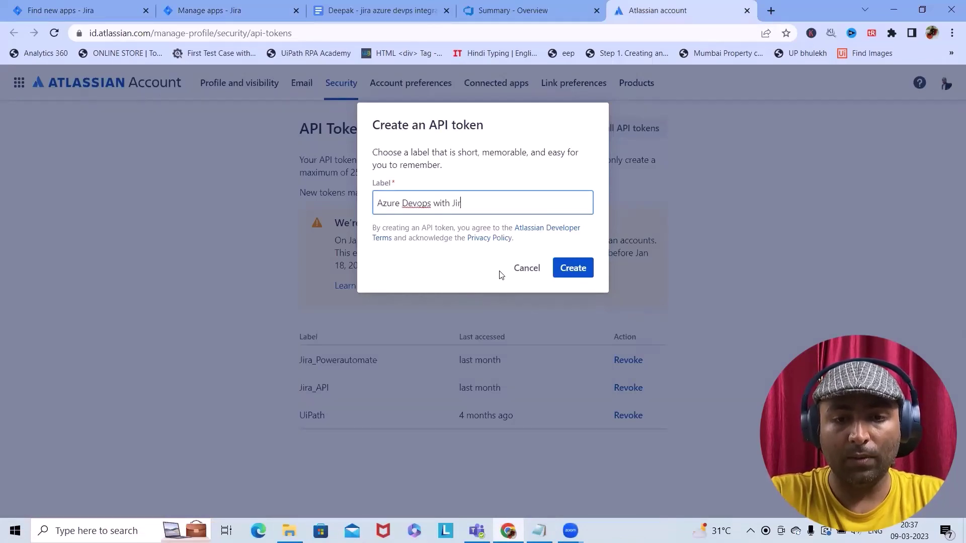
text(a)
click(569, 270)
click(574, 240)
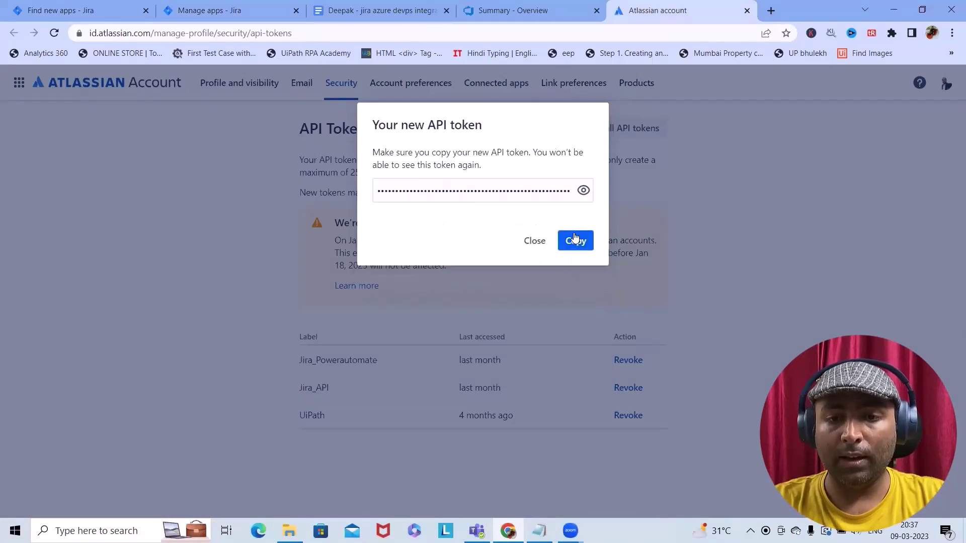
Paste the API token into Notepad and close the new token dialog
click(539, 531)
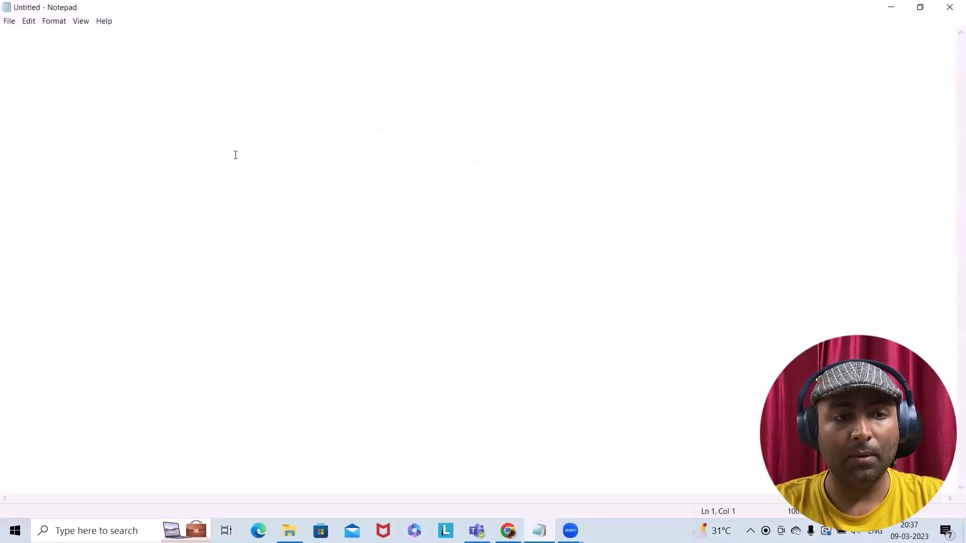
key(ctrl+v)
key(Home)
click(891, 7)
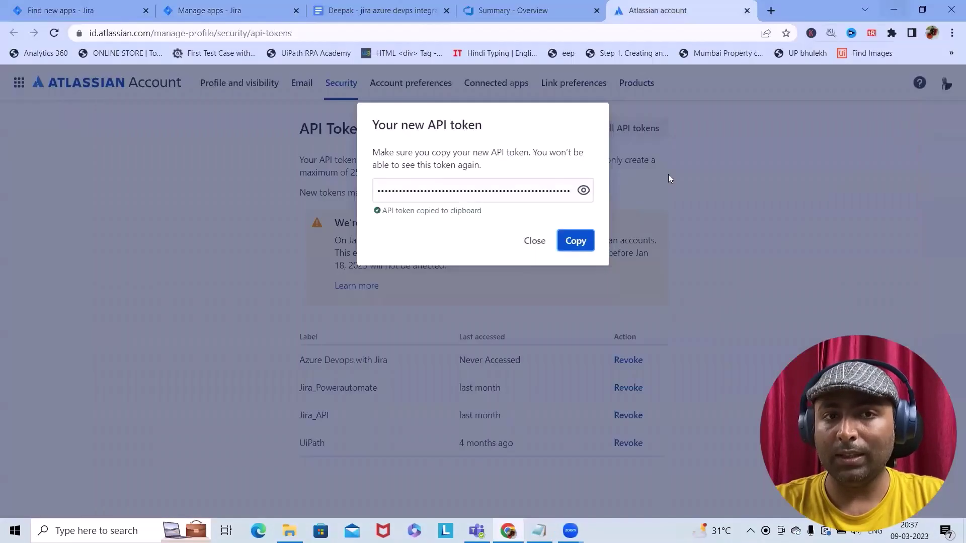
click(535, 242)
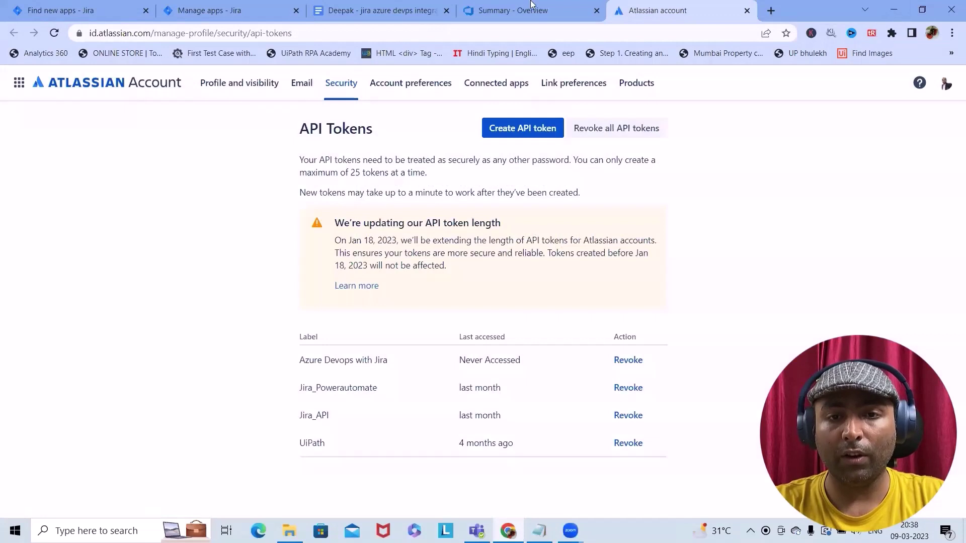
click(531, 10)
click(915, 80)
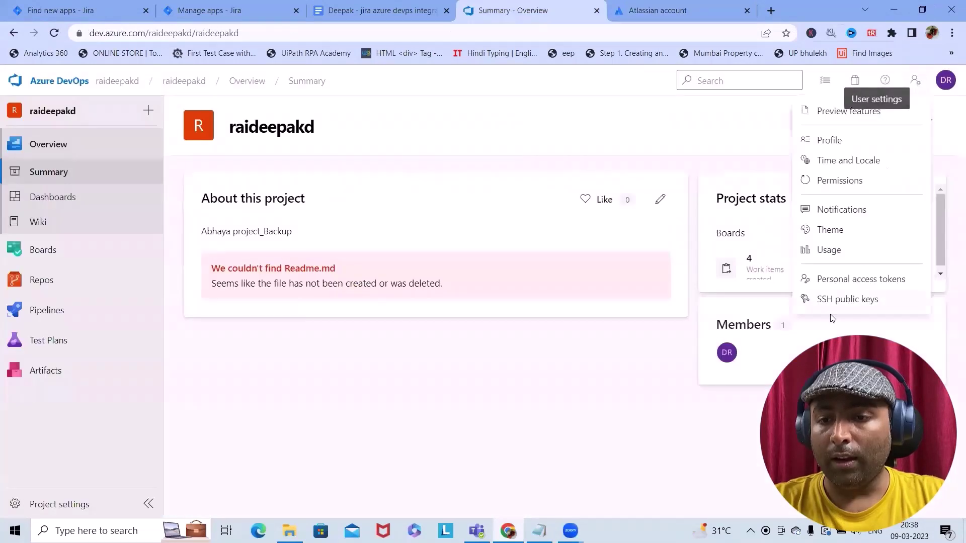
Create a full-access Azure DevOps personal access token named 'Azure Devops with Jira'
click(848, 279)
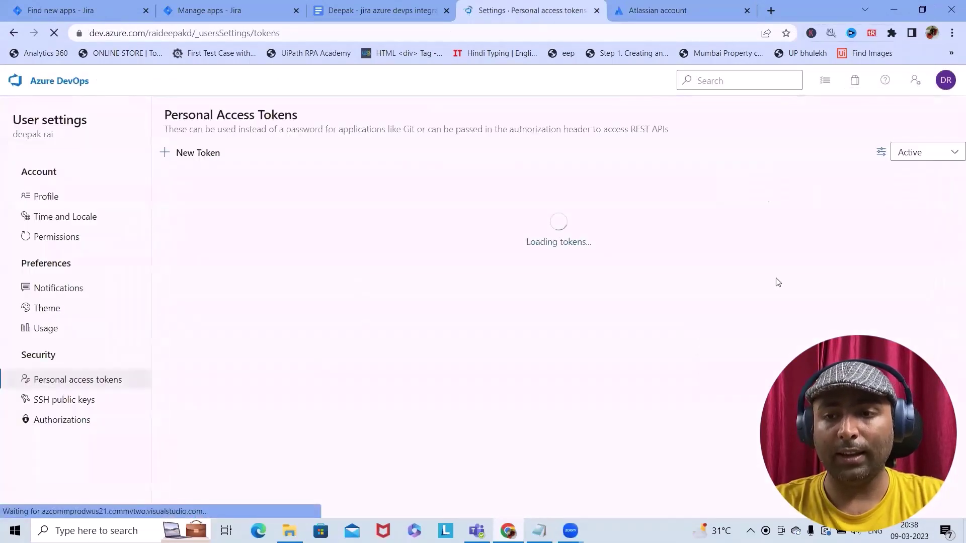
click(546, 357)
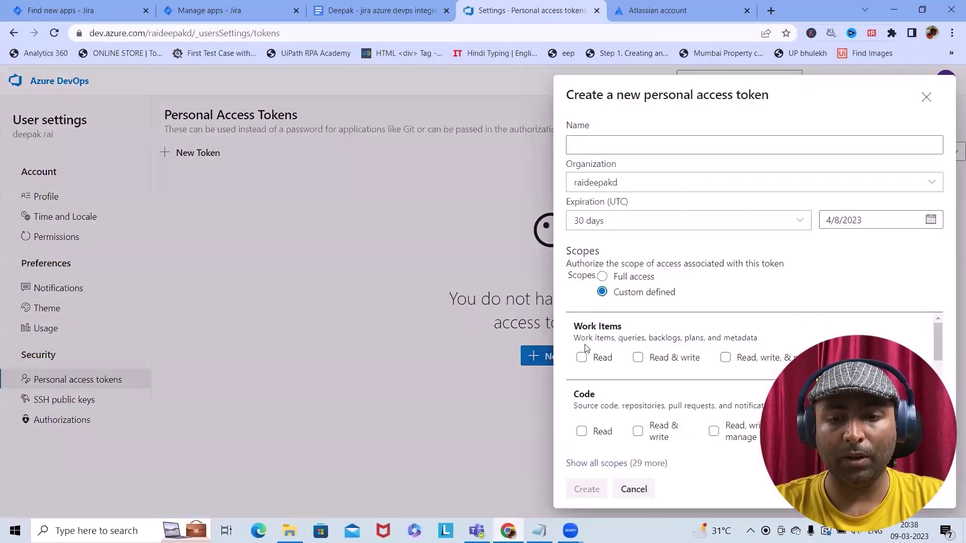
click(619, 145)
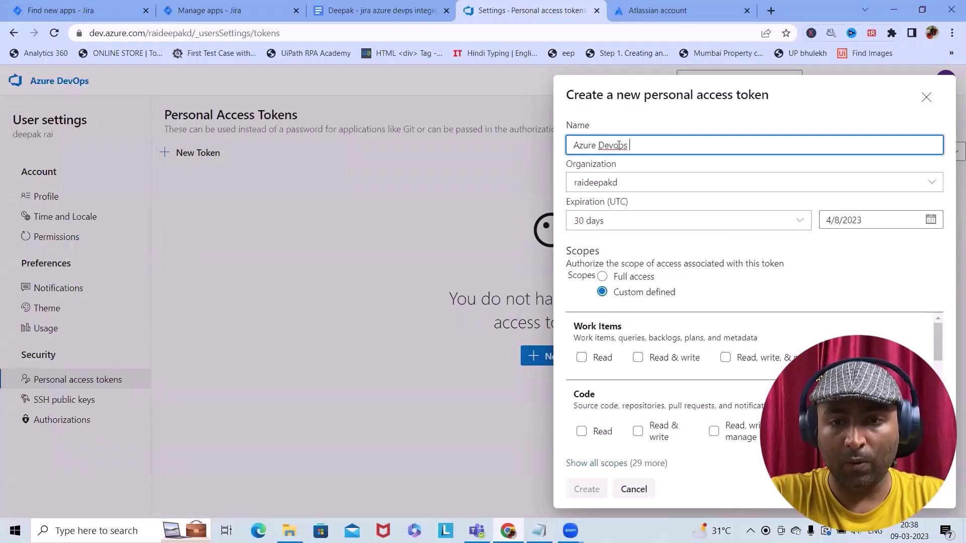
text(Azure Devops with Jira)
click(602, 277)
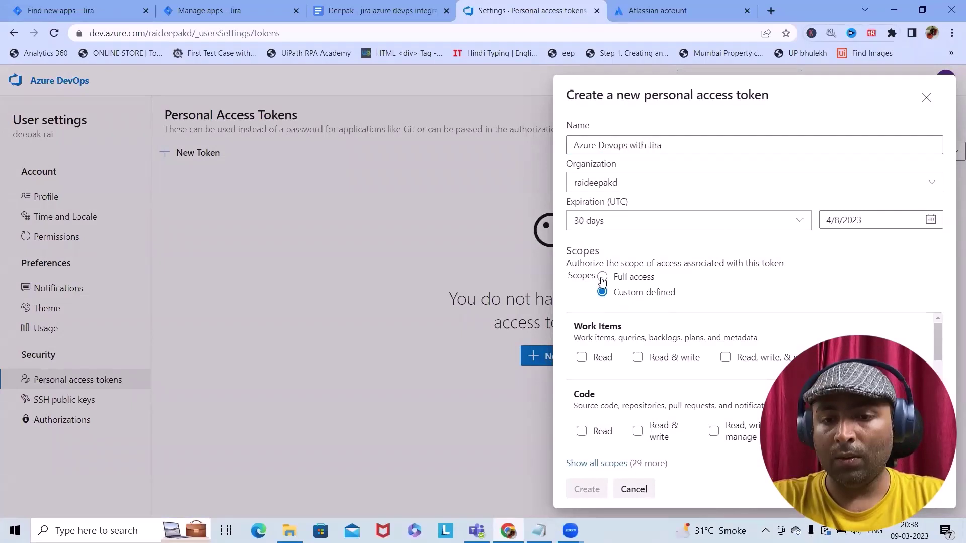
click(585, 489)
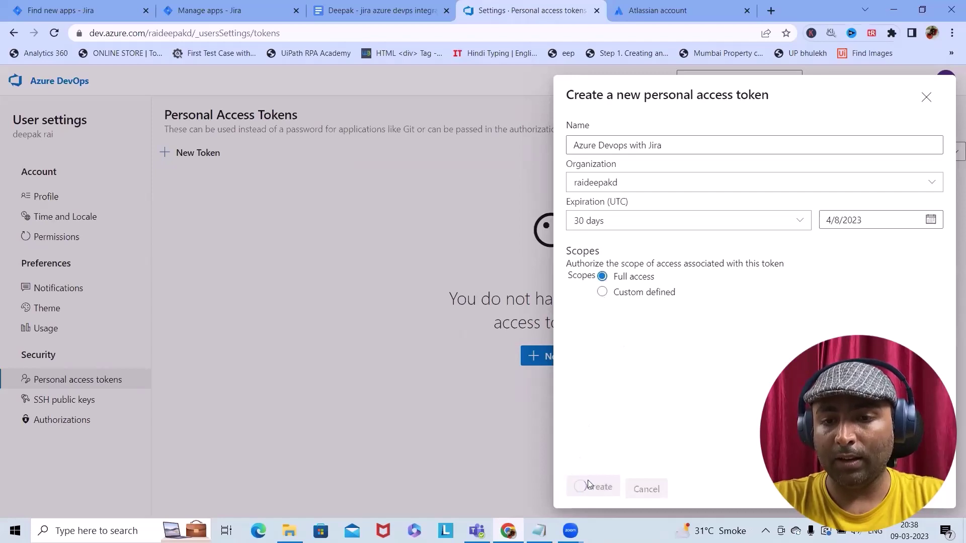
Copy the new personal access token and paste it into Notepad
click(791, 165)
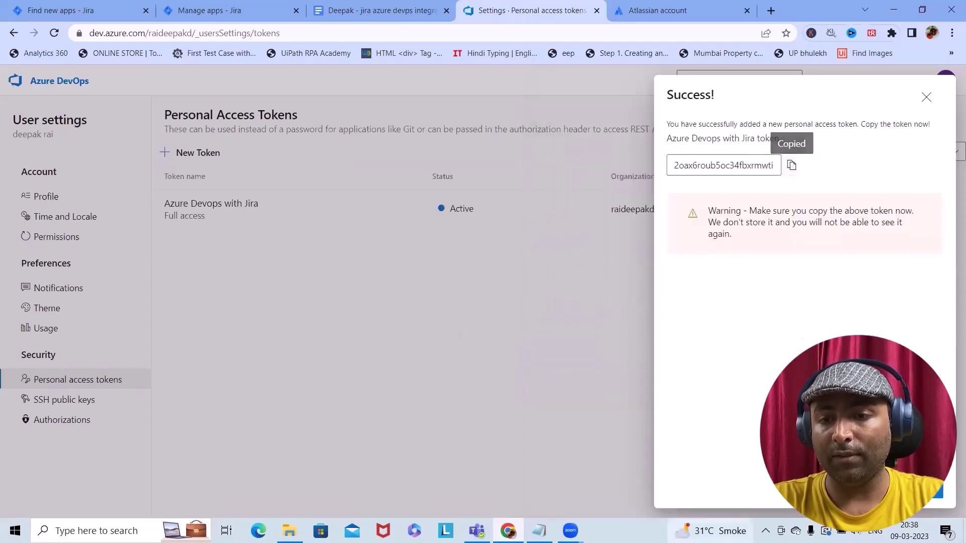
click(538, 531)
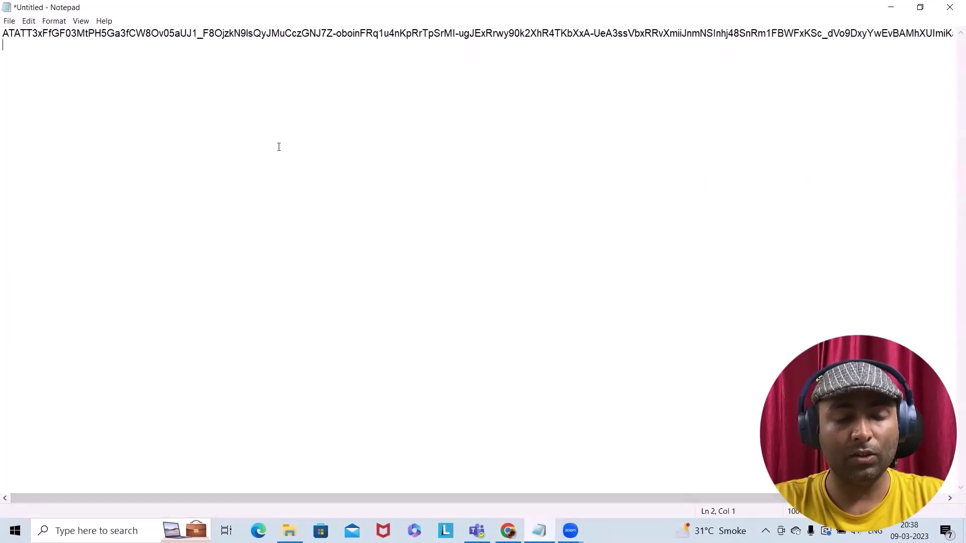
key(ctrl+v)
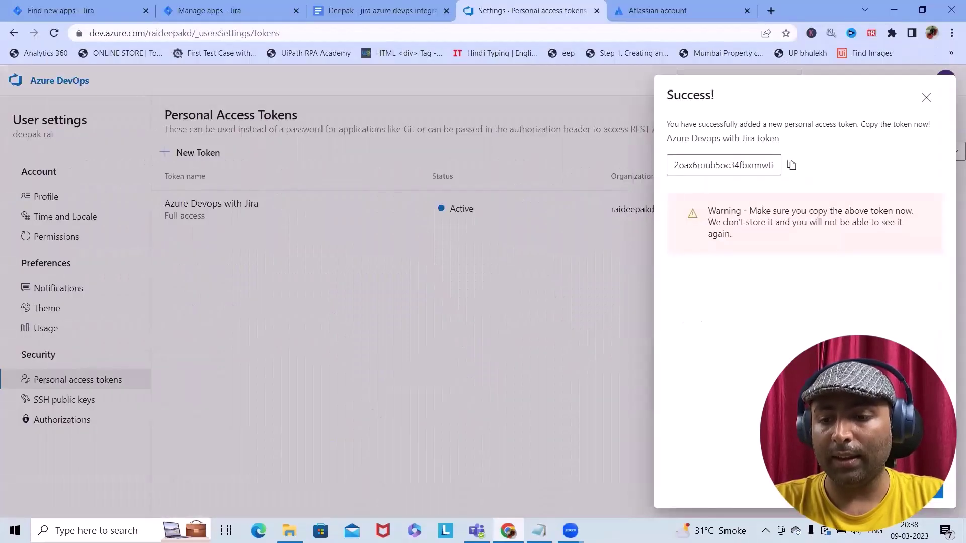
key(Escape)
key(ctrl+2)
Expand the Jira - Azure Integration details in Manage apps, then open its Health Reports dashboard
scroll(309, 241, down, 2)
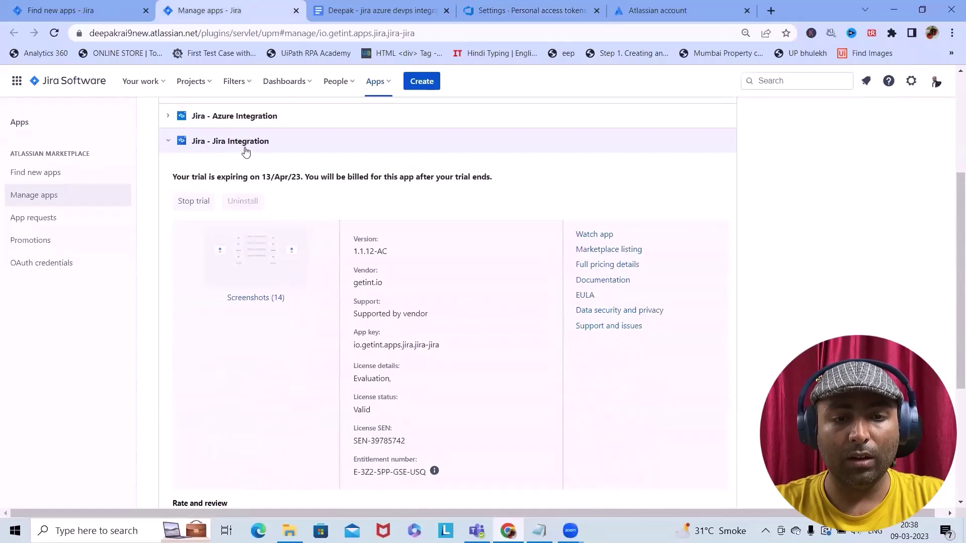
scroll(256, 200, up, 2)
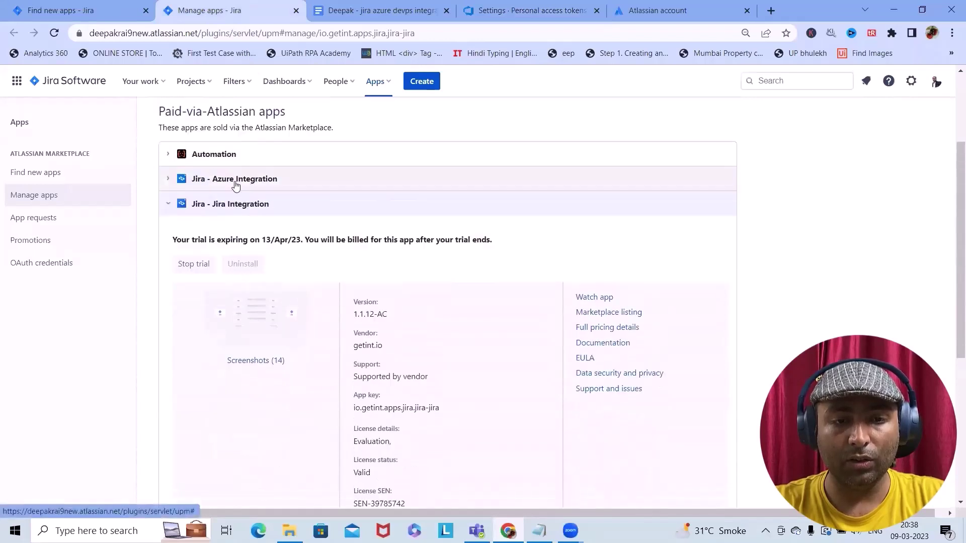
click(172, 180)
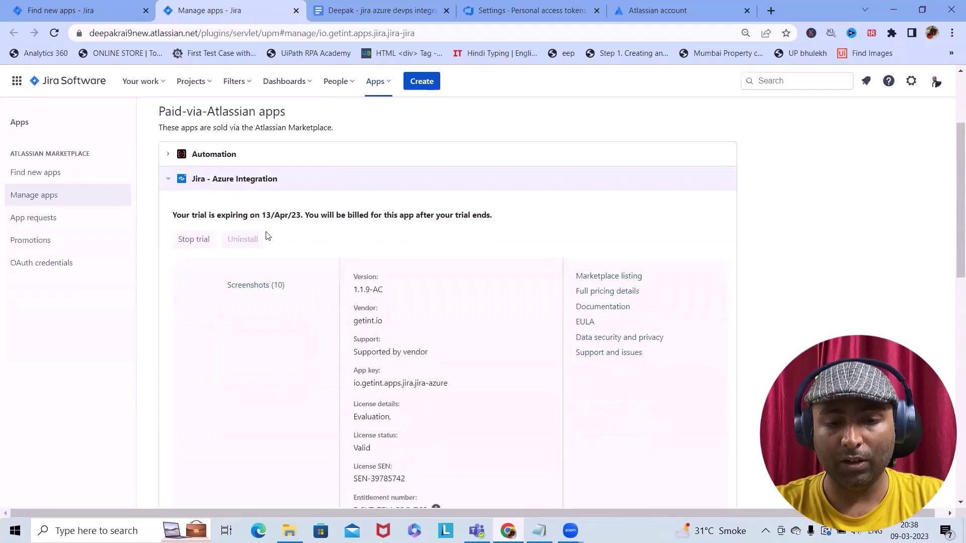
scroll(250, 265, down, 5)
scroll(350, 299, up, 4)
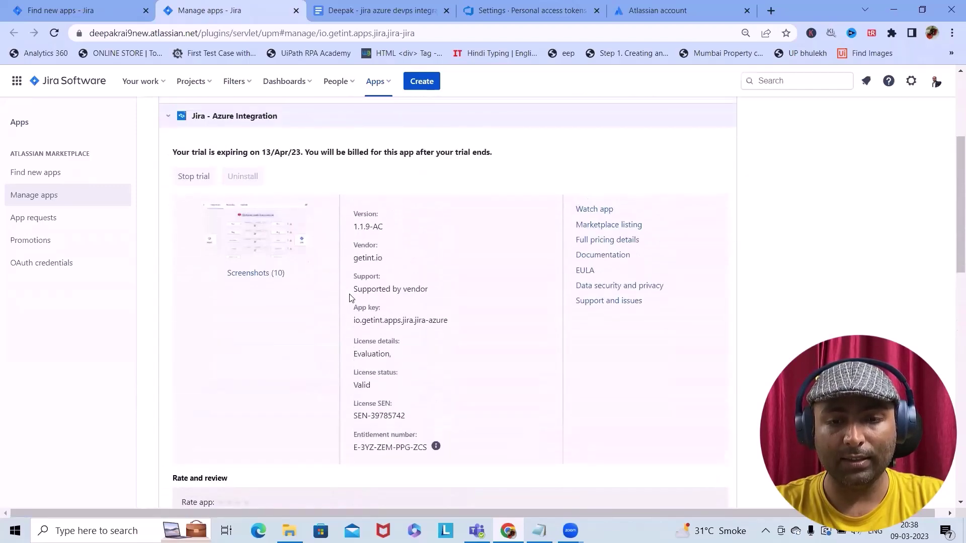
scroll(347, 302, up, 4)
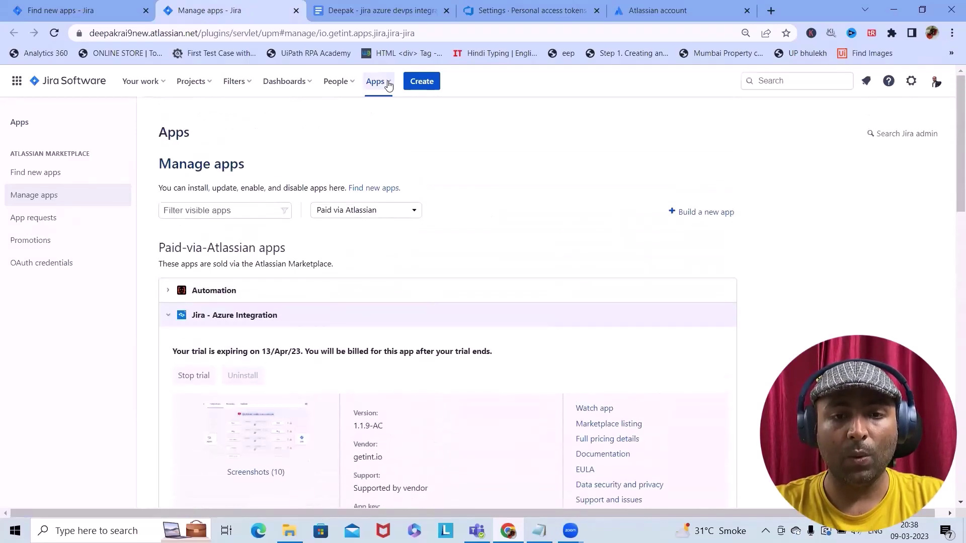
click(388, 82)
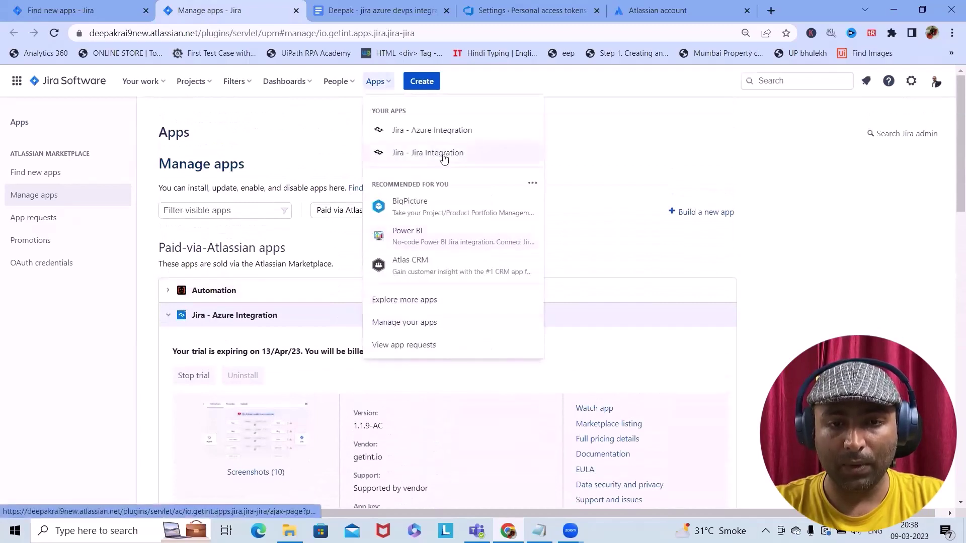
click(453, 133)
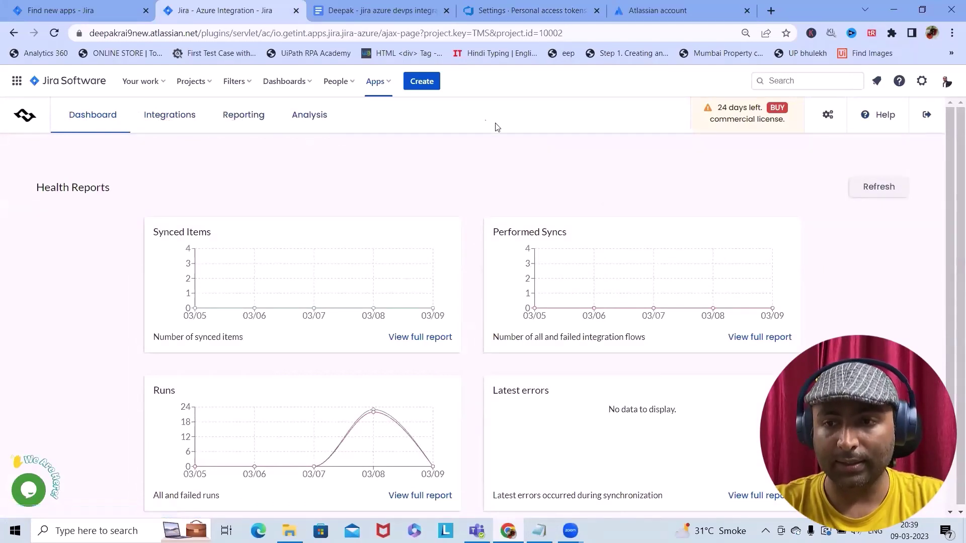
Delete the disabled 'Jira with Azure Integration' from the Integrations list and confirm
click(390, 87)
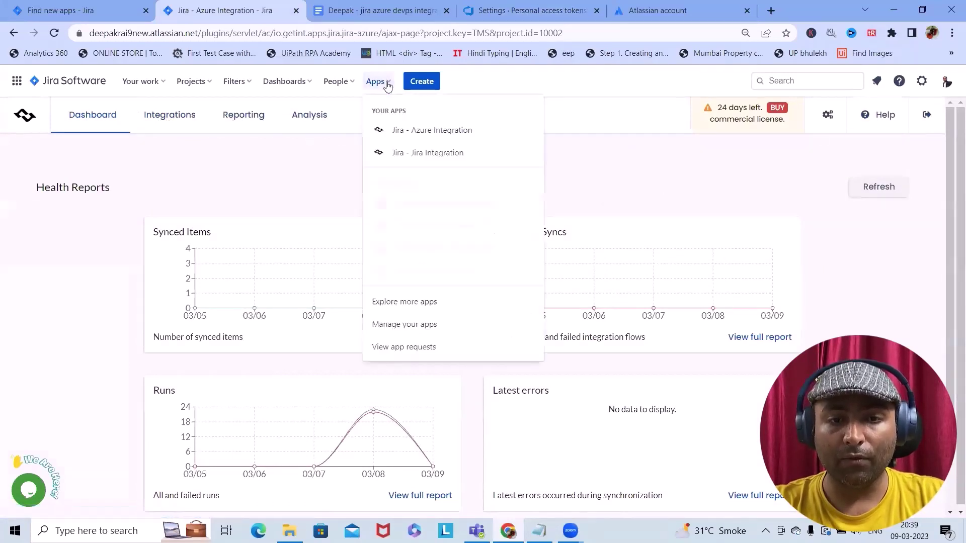
click(175, 126)
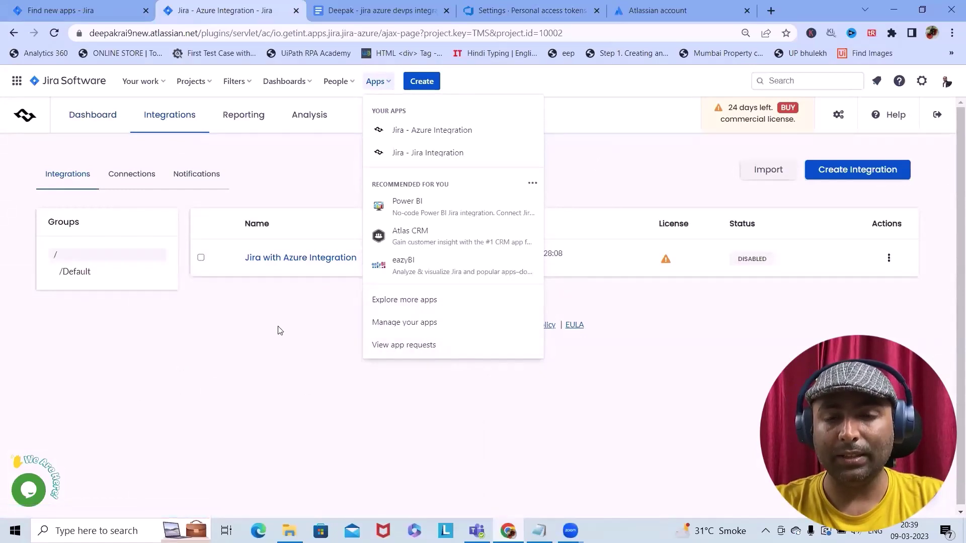
click(379, 244)
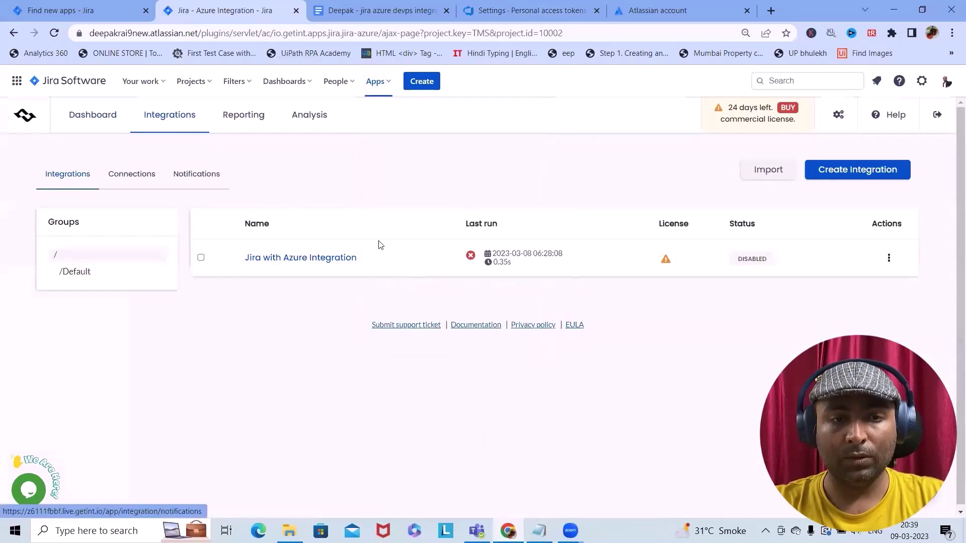
click(887, 268)
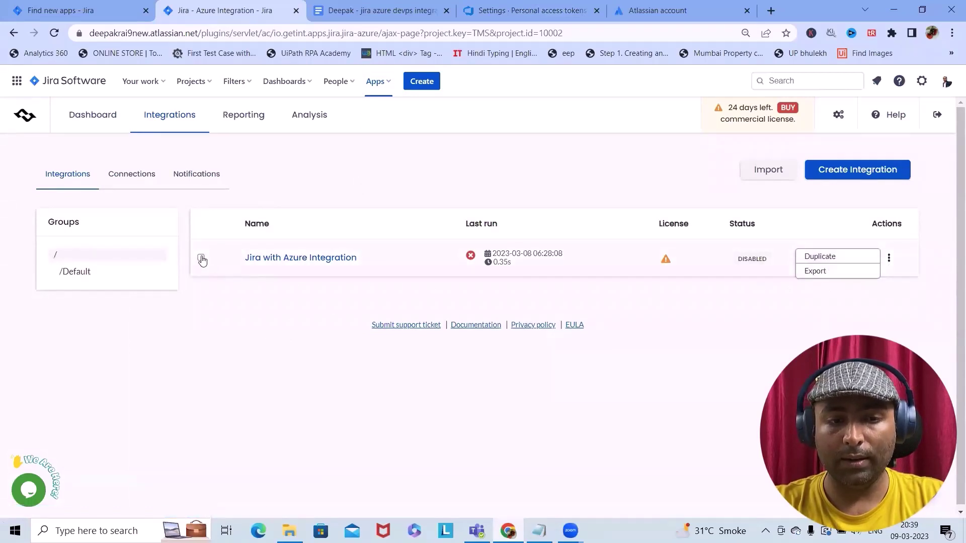
click(202, 259)
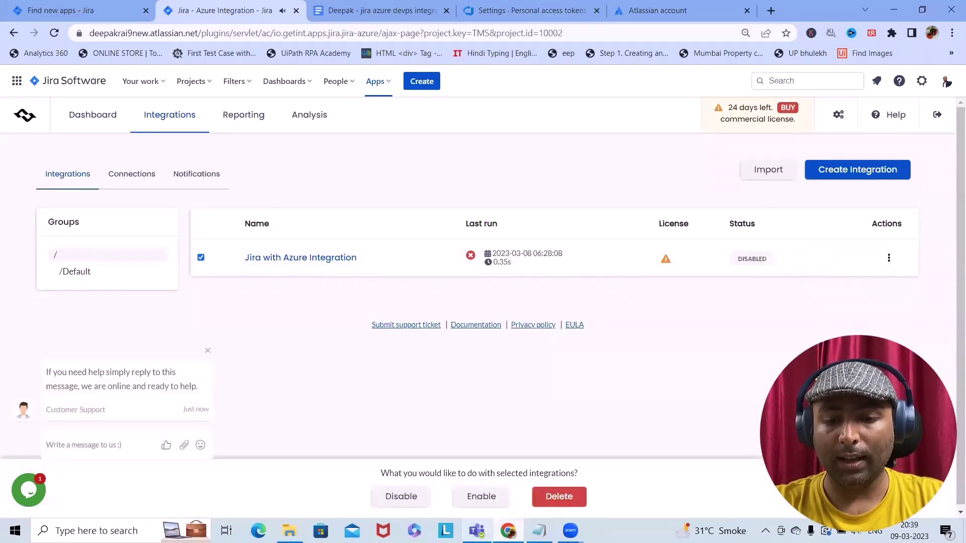
click(564, 497)
click(556, 304)
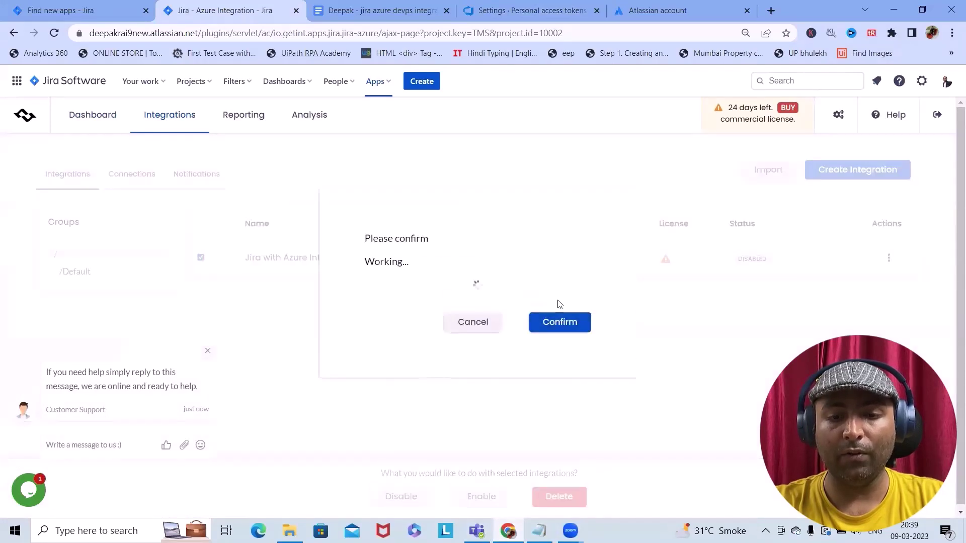
click(208, 352)
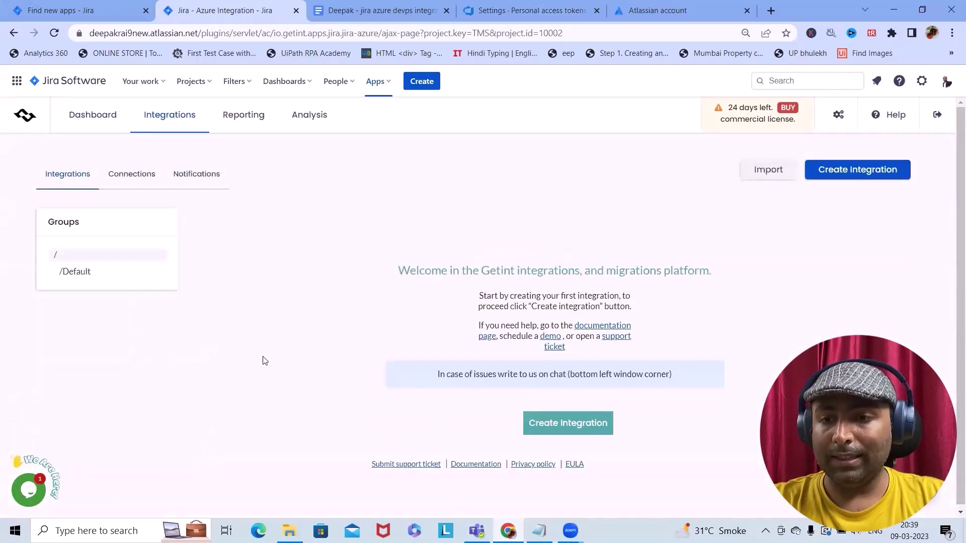
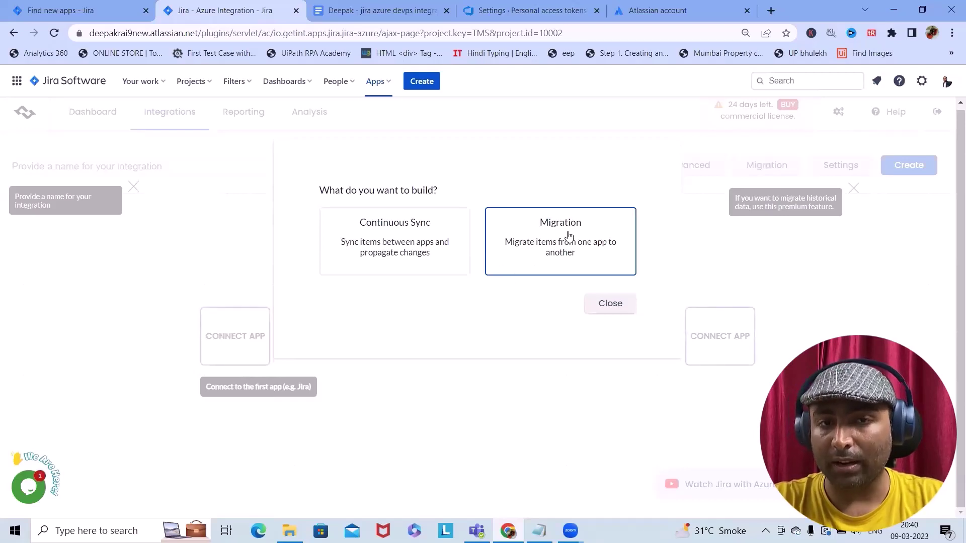
Start a Continuous Sync integration with Jira as the first app, pasting the Jira site URL
click(396, 250)
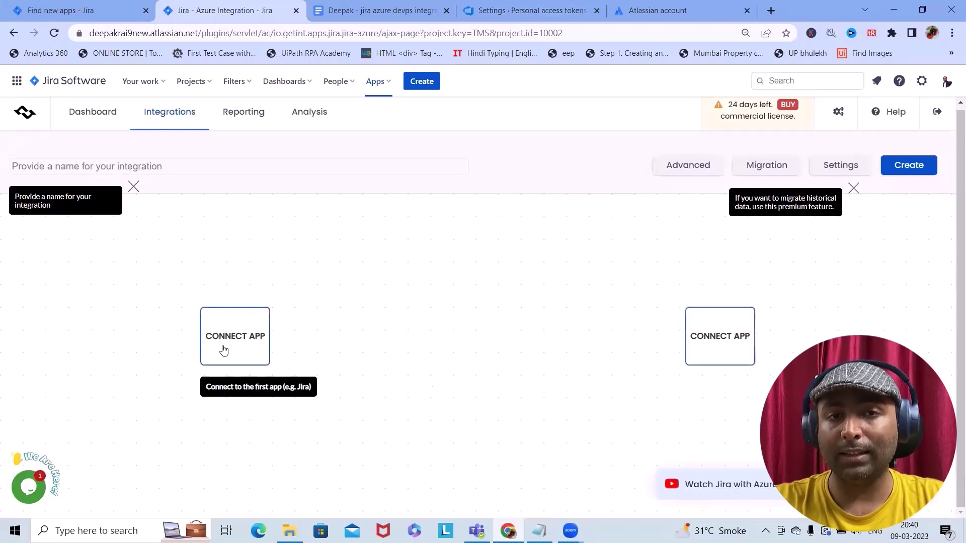
click(237, 340)
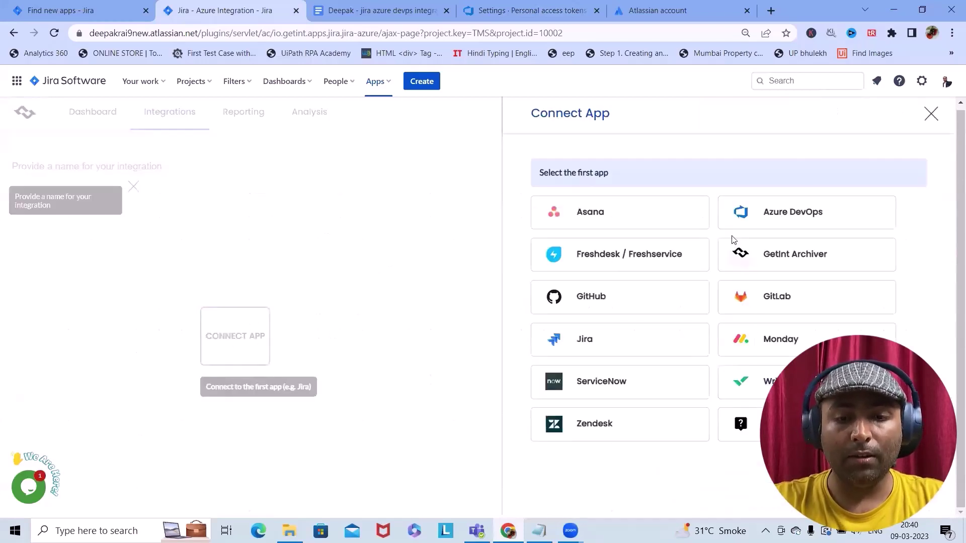
click(585, 341)
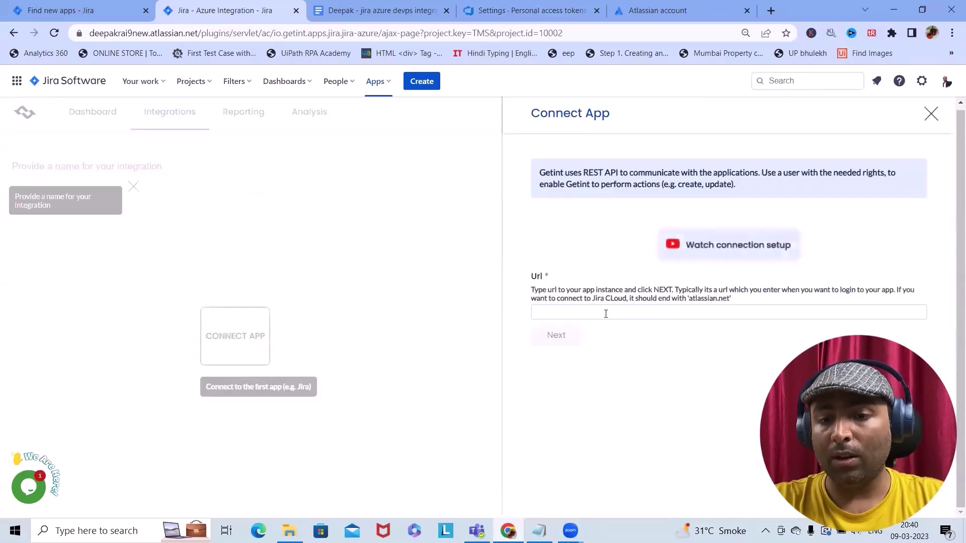
click(606, 312)
click(290, 33)
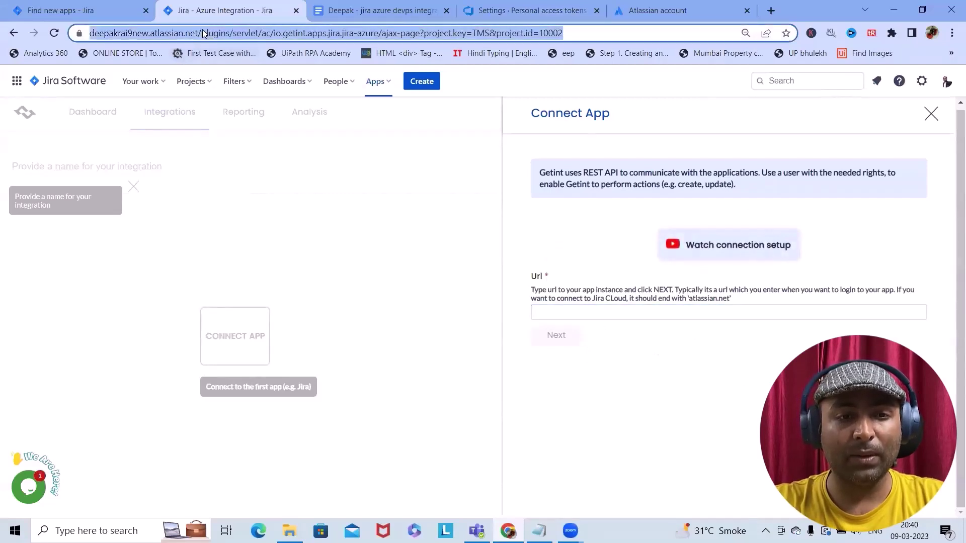
click(204, 32)
drag(228, 33, 149, 35)
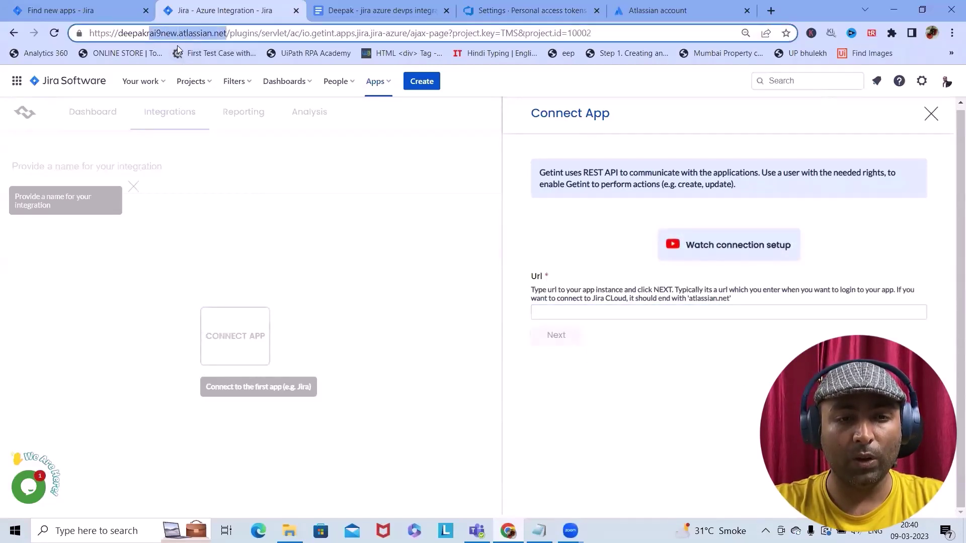
click(228, 33)
drag(230, 33, 67, 35)
key(ctrl+c)
click(563, 311)
key(ctrl+v)
click(560, 336)
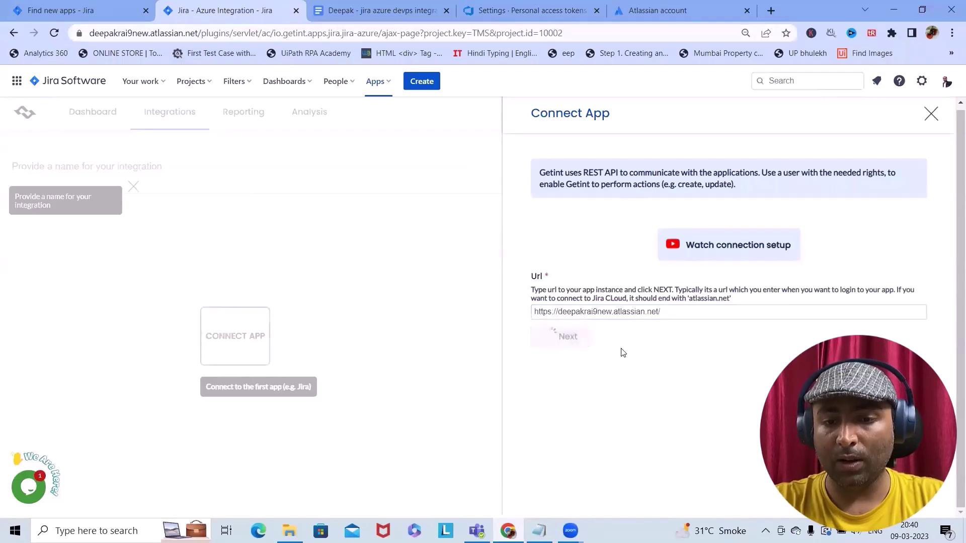
Enter the Jira account e-mail and saved access token, and submit the new Jira connection
scroll(608, 386, down, 1)
click(578, 359)
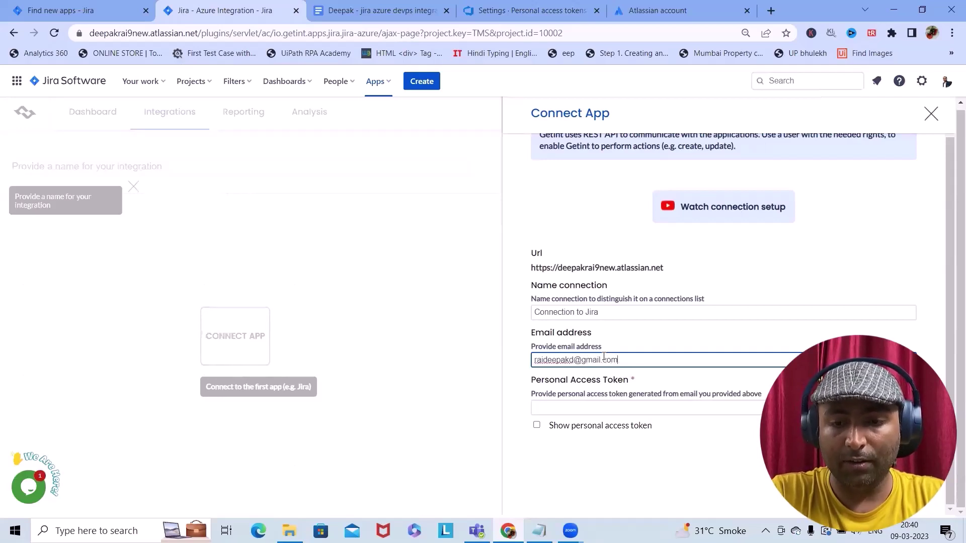
click(603, 408)
click(539, 531)
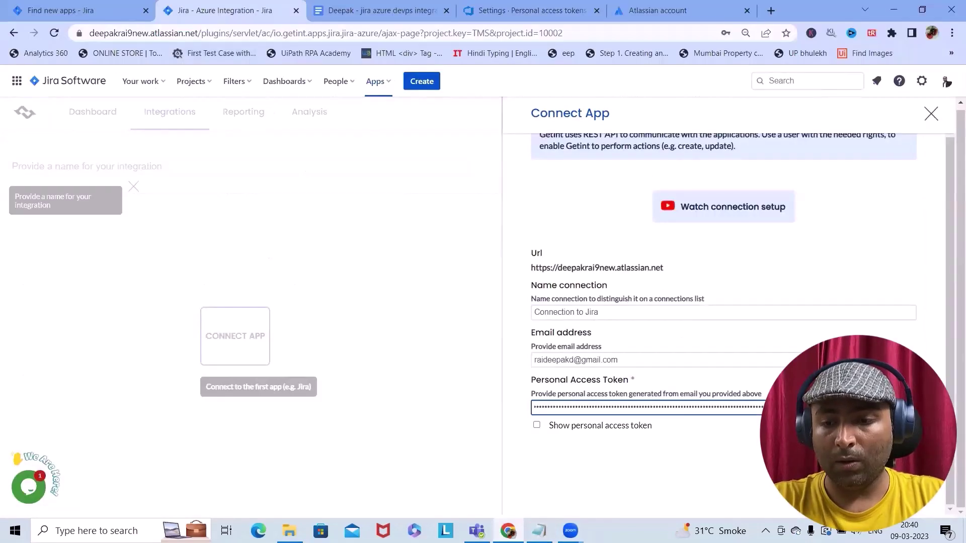
key(Return)
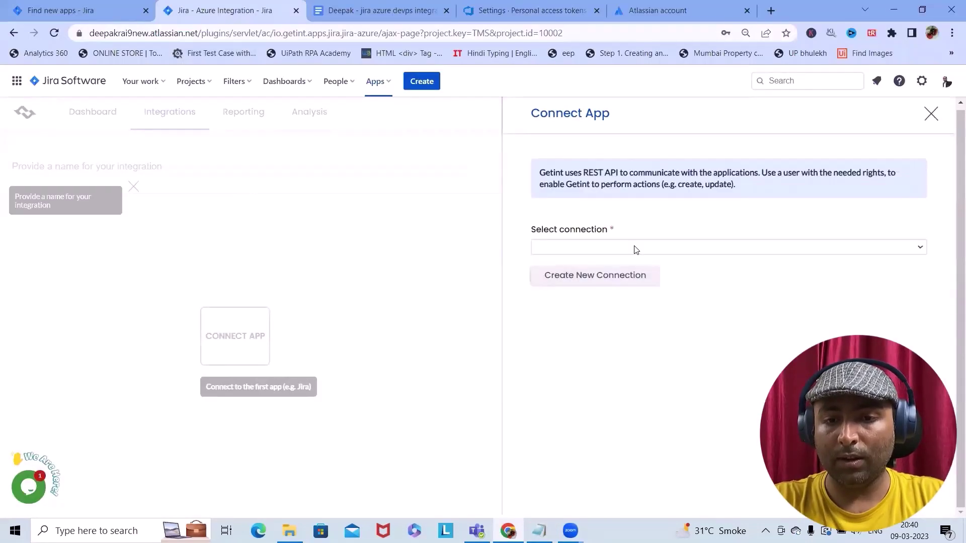
Select 'Connection to Jira' with the Company Managed project and connect Jira
click(634, 248)
click(608, 270)
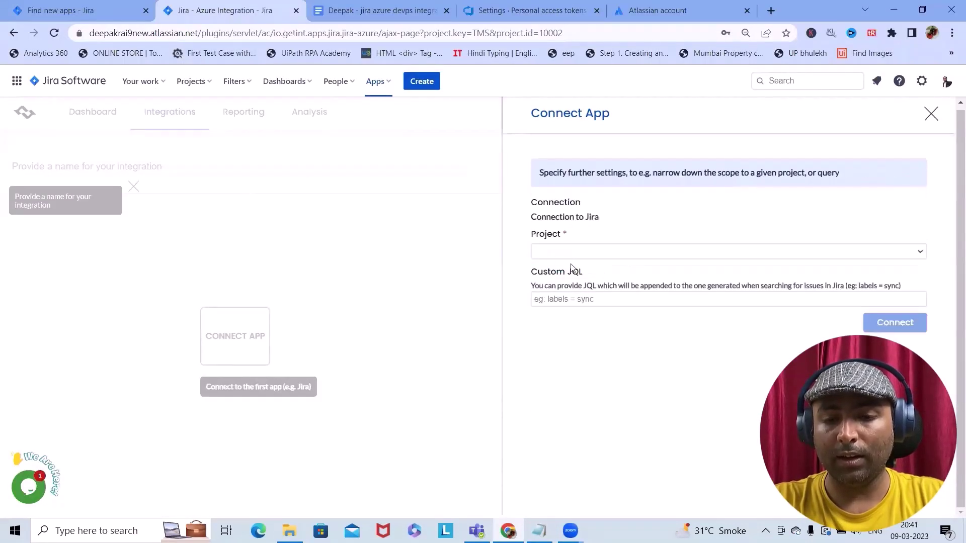
click(561, 251)
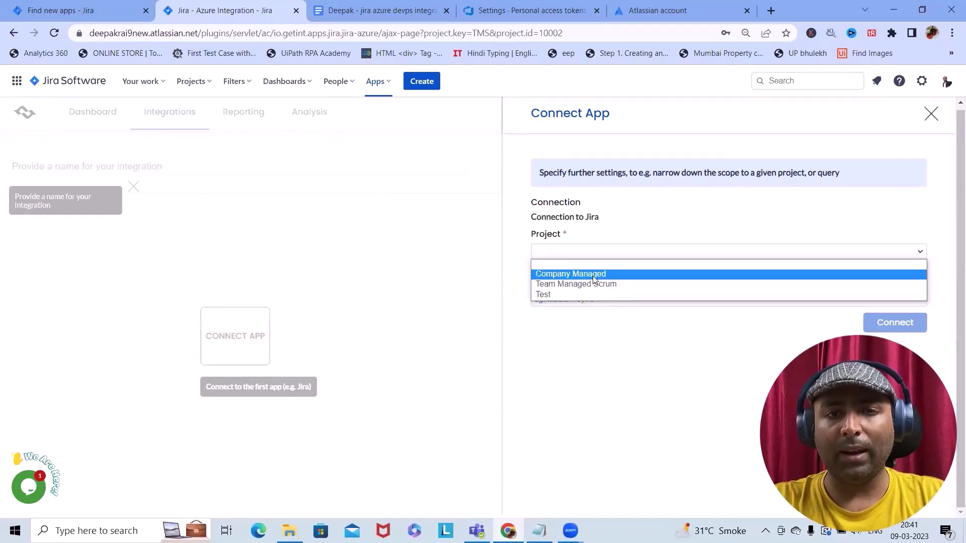
click(593, 276)
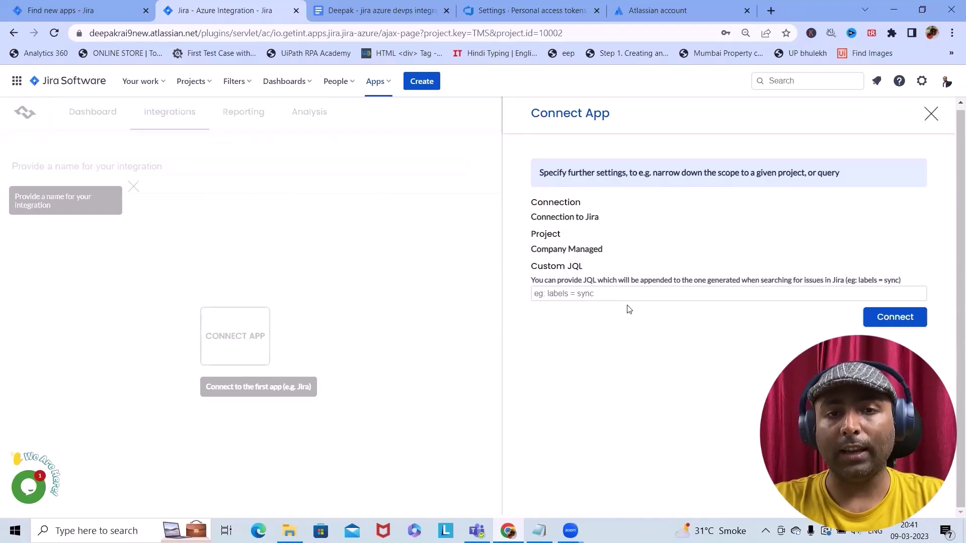
click(895, 317)
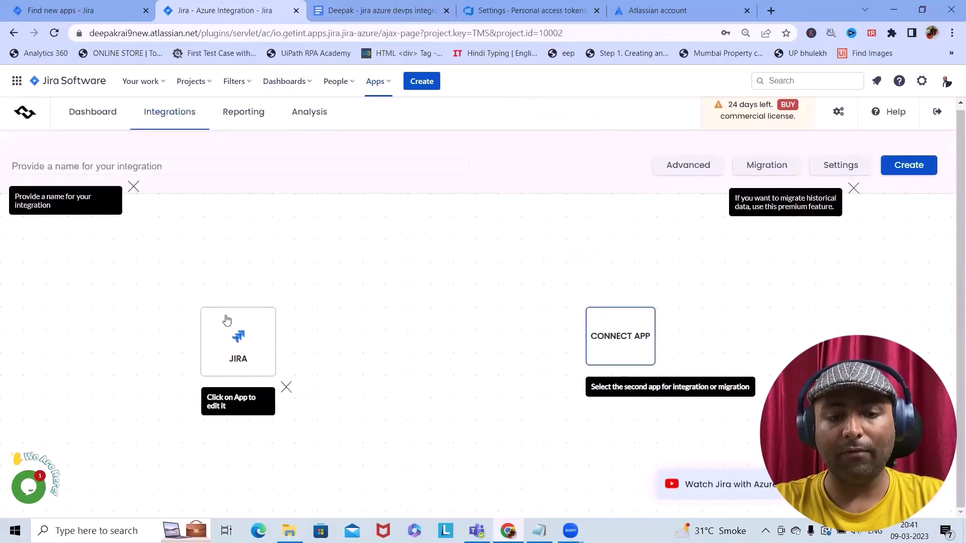
Choose Azure DevOps as the second app and enter its organization URL from the browser address
click(624, 349)
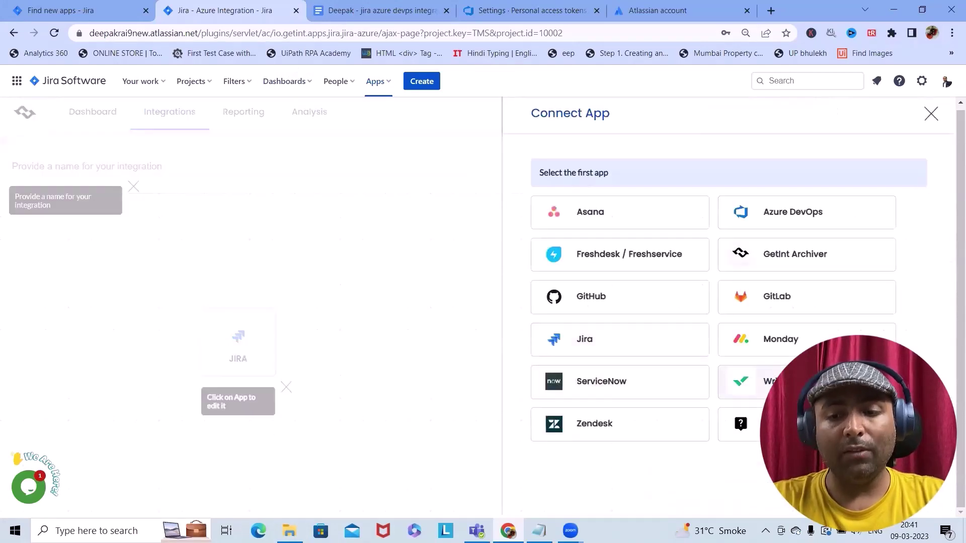
click(854, 210)
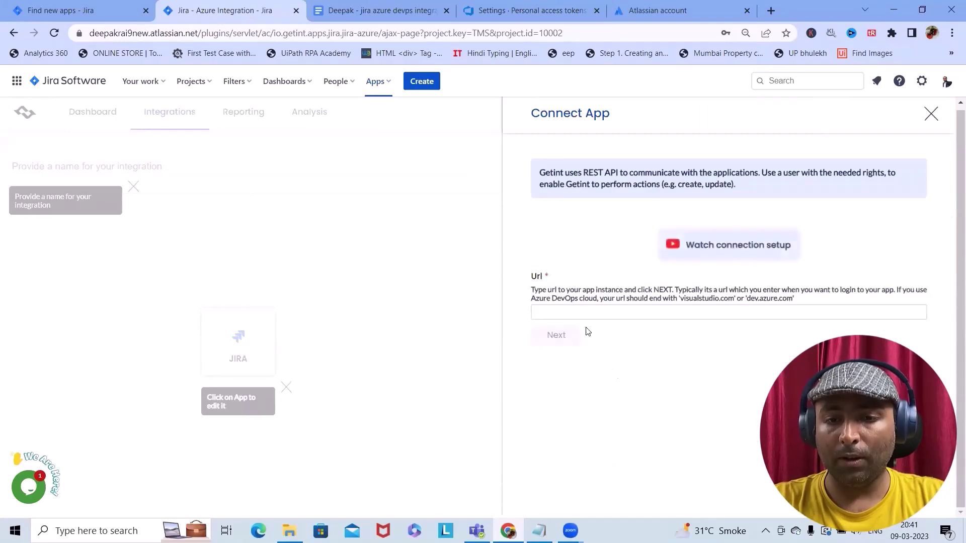
click(606, 312)
click(504, 10)
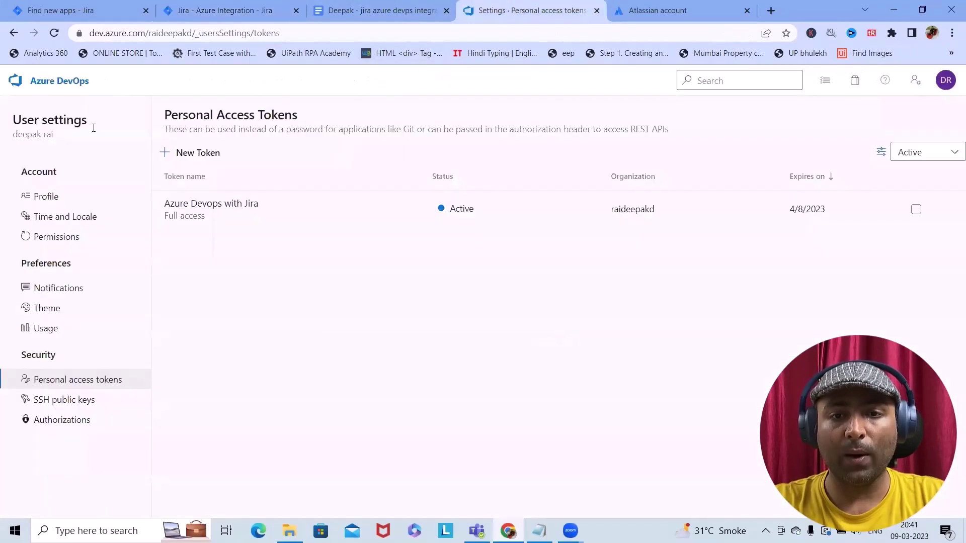
click(193, 35)
click(192, 35)
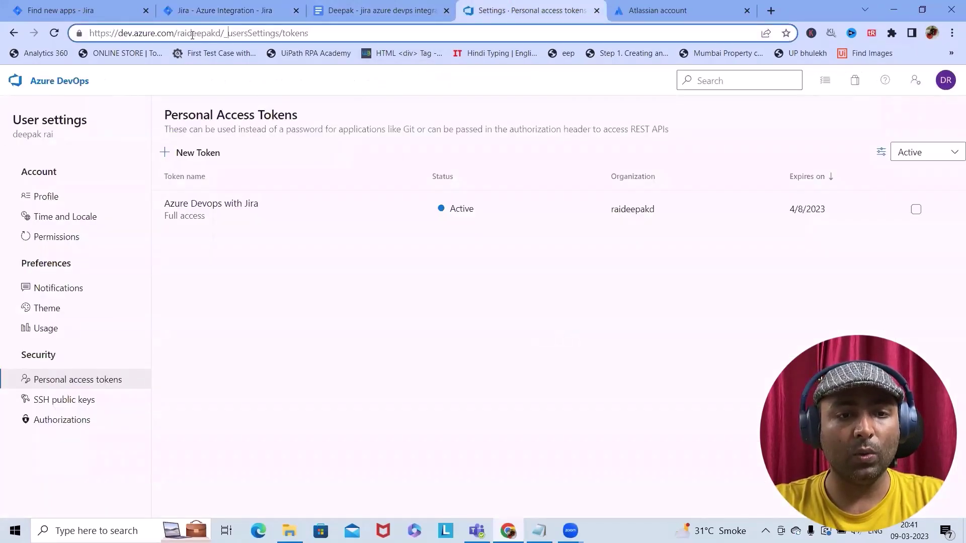
drag(223, 32, 145, 27)
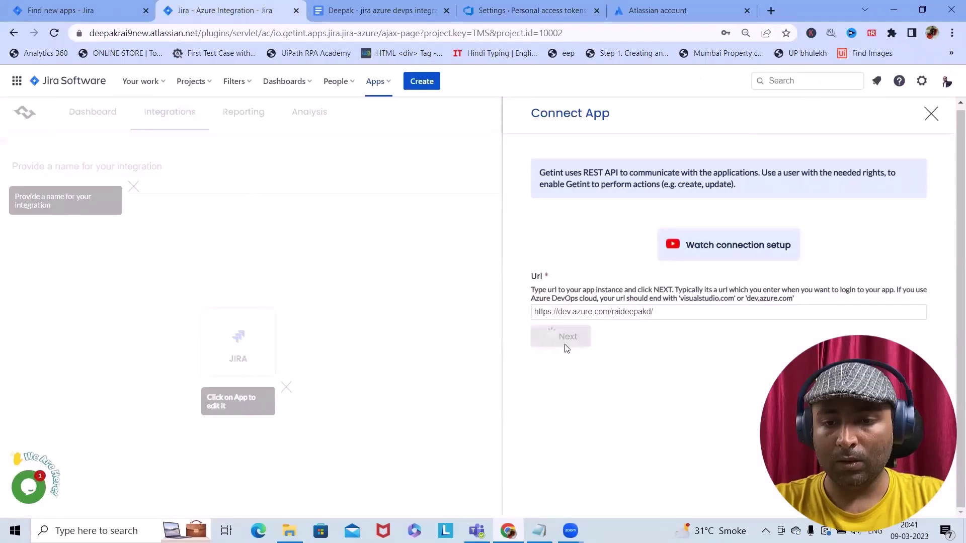
click(563, 339)
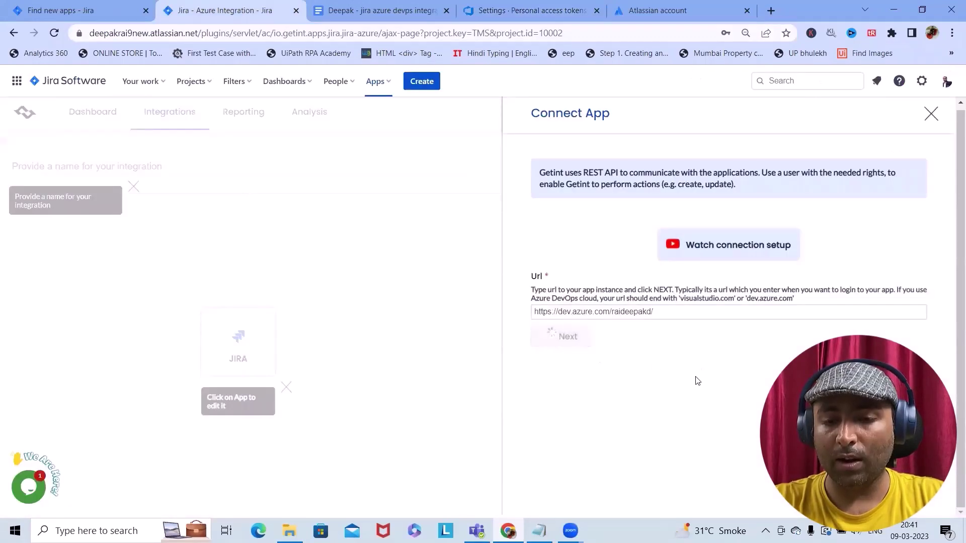
Enter the Azure DevOps e-mail and access token, select 'Connection to Azure', and connect it
click(611, 396)
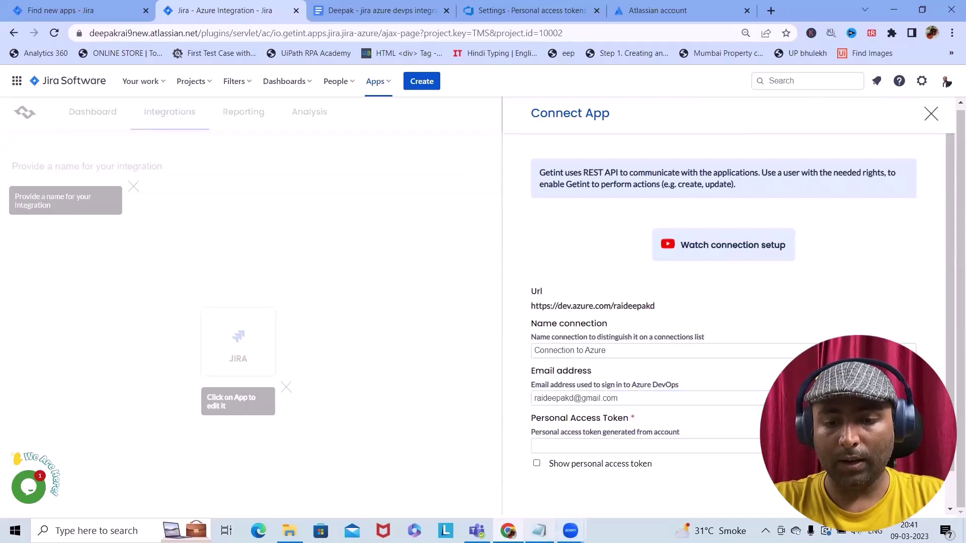
click(538, 531)
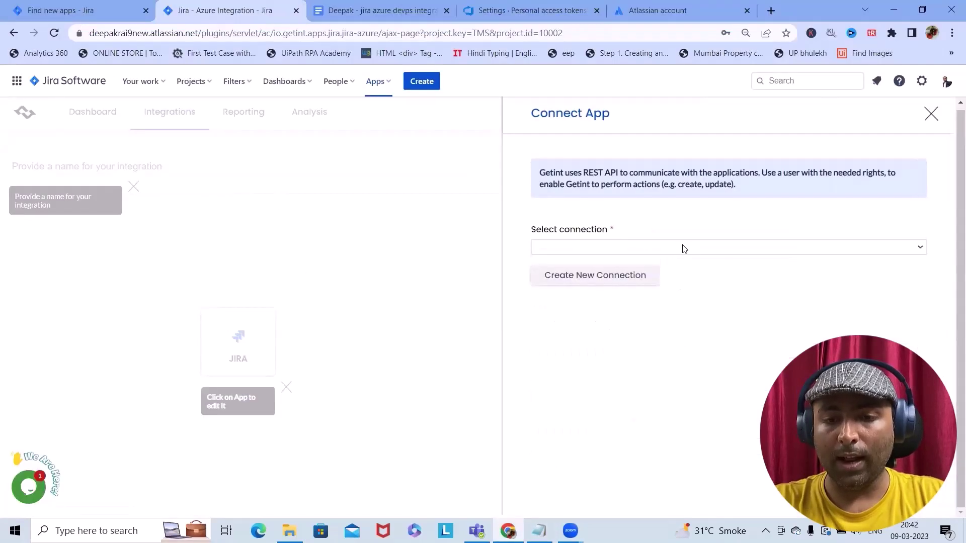
click(684, 249)
click(606, 272)
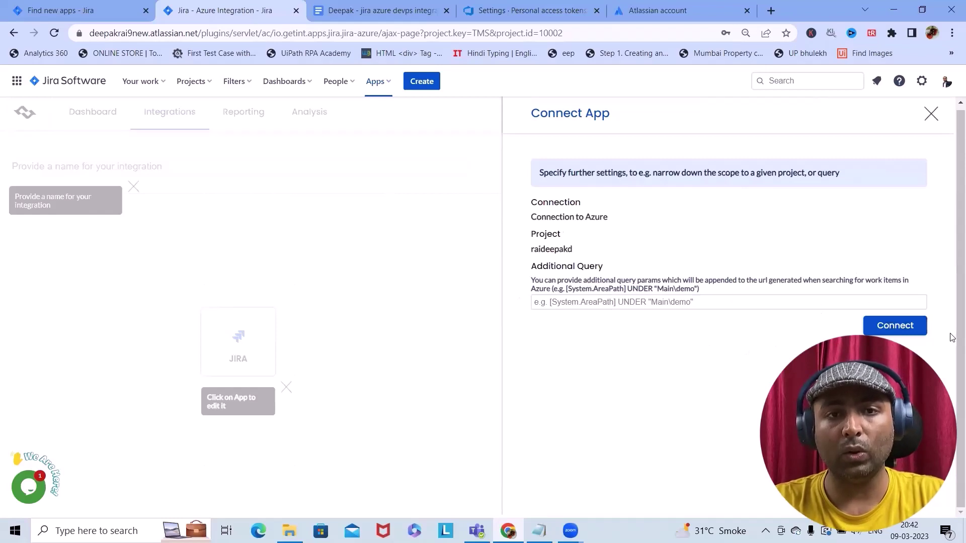
click(895, 323)
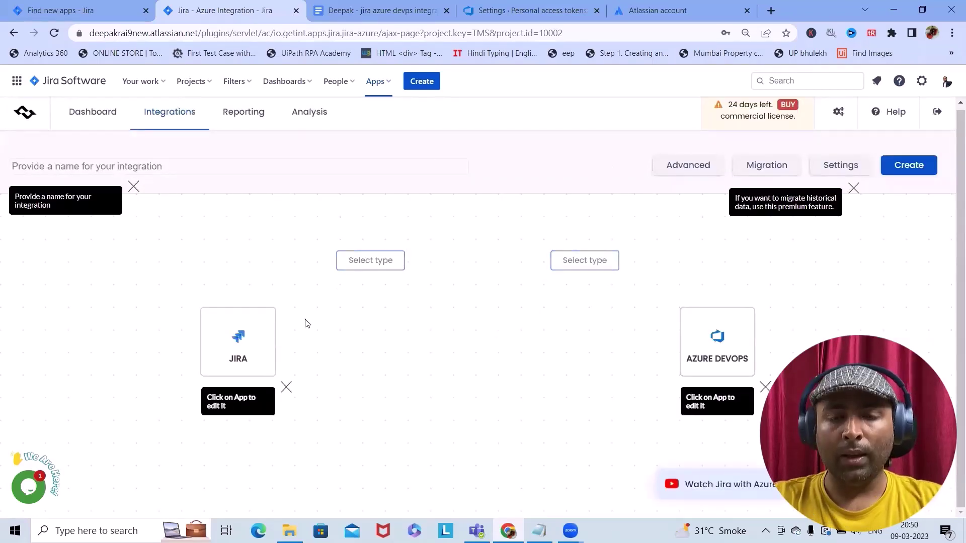
Map Jira Epic to Azure DevOps Epic and open its Title and Description field mapping
click(361, 264)
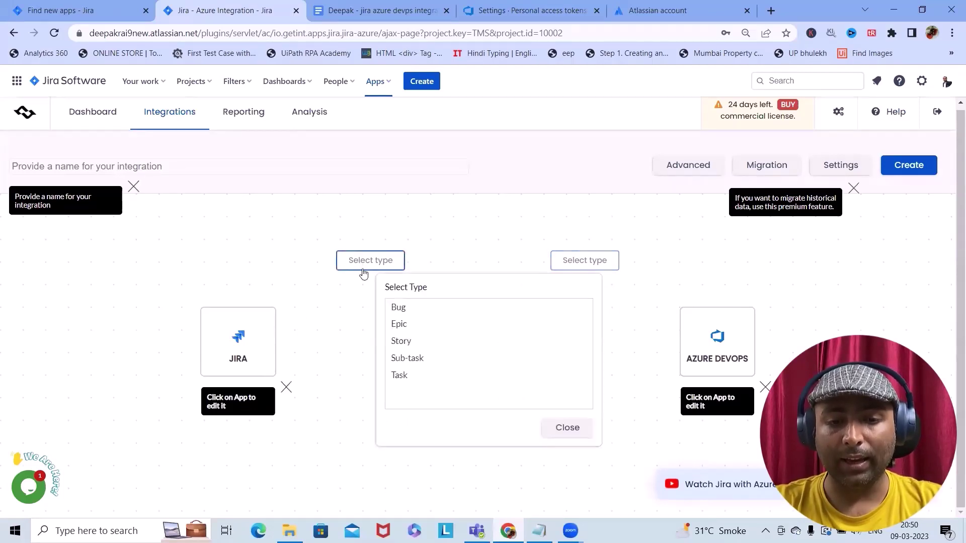
click(402, 325)
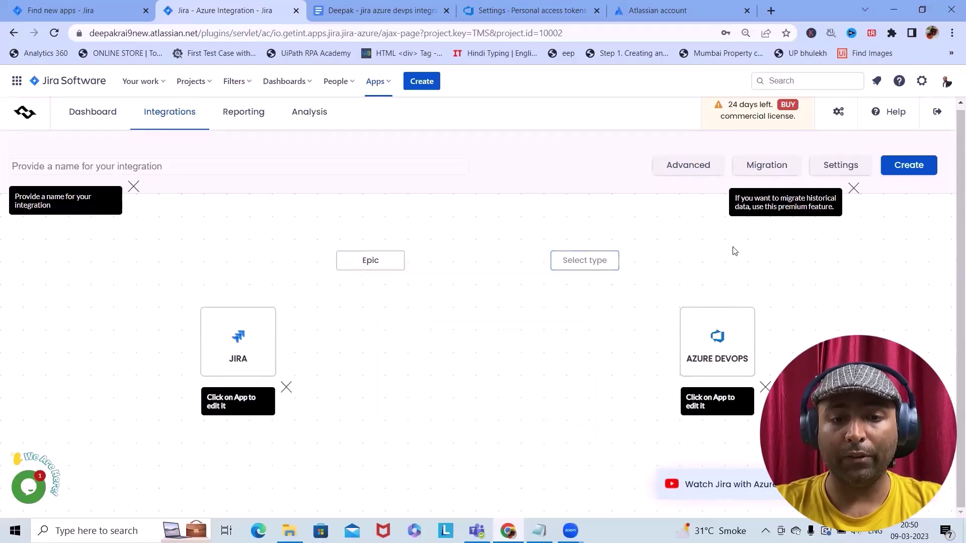
click(592, 262)
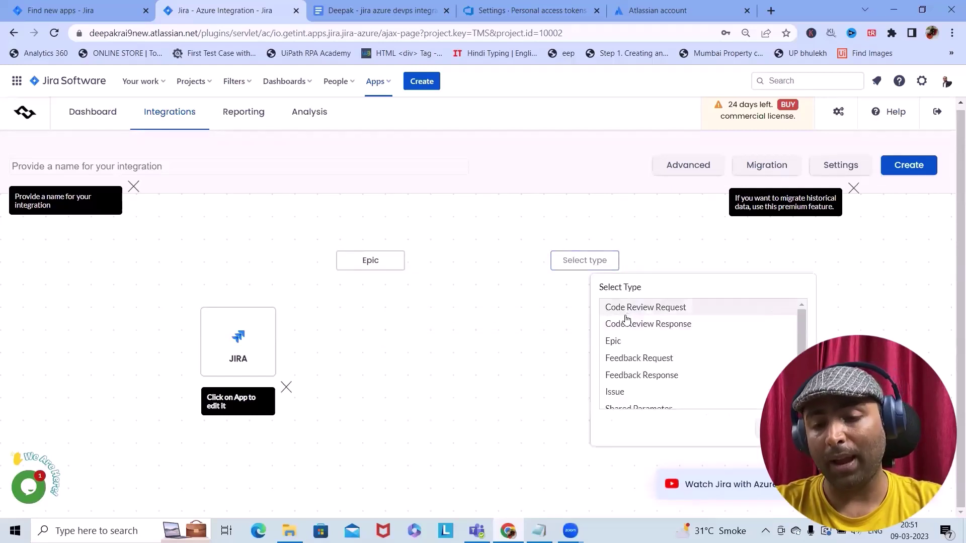
click(629, 339)
click(476, 269)
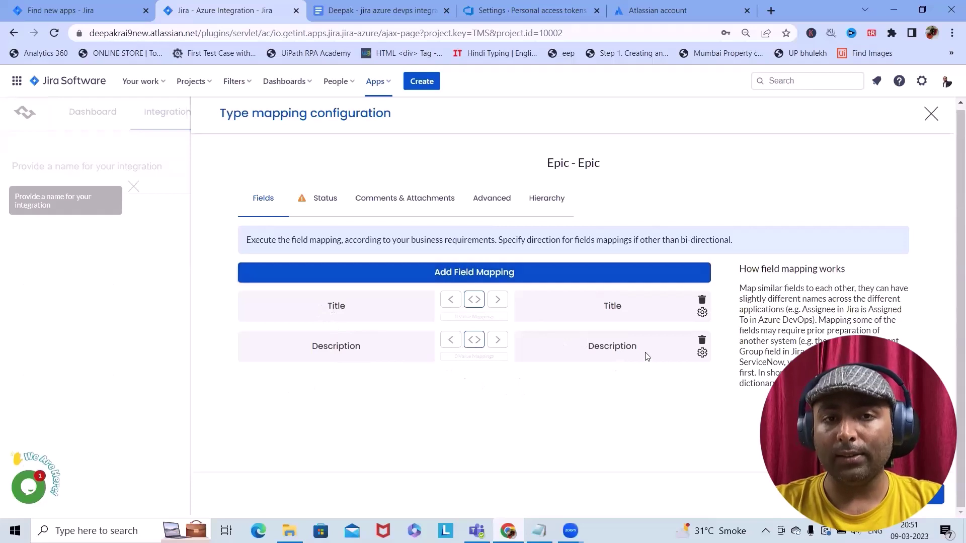
In the Status tab, map Jira Backlog to Azure DevOps To Do
click(324, 199)
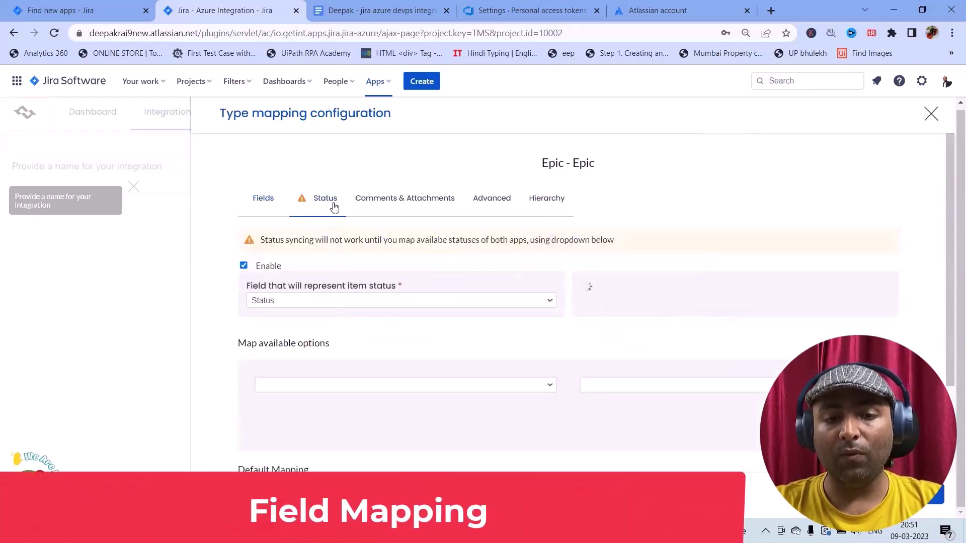
click(550, 386)
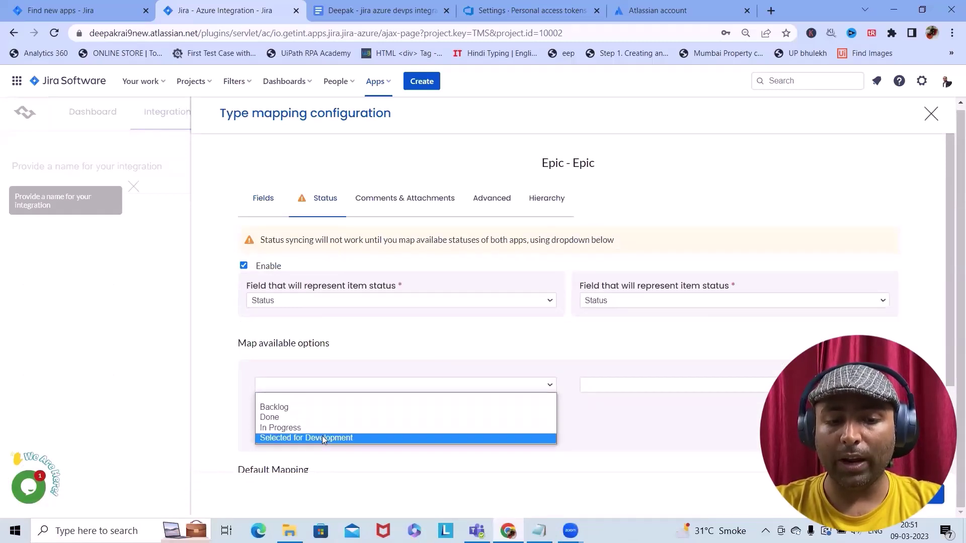
click(305, 408)
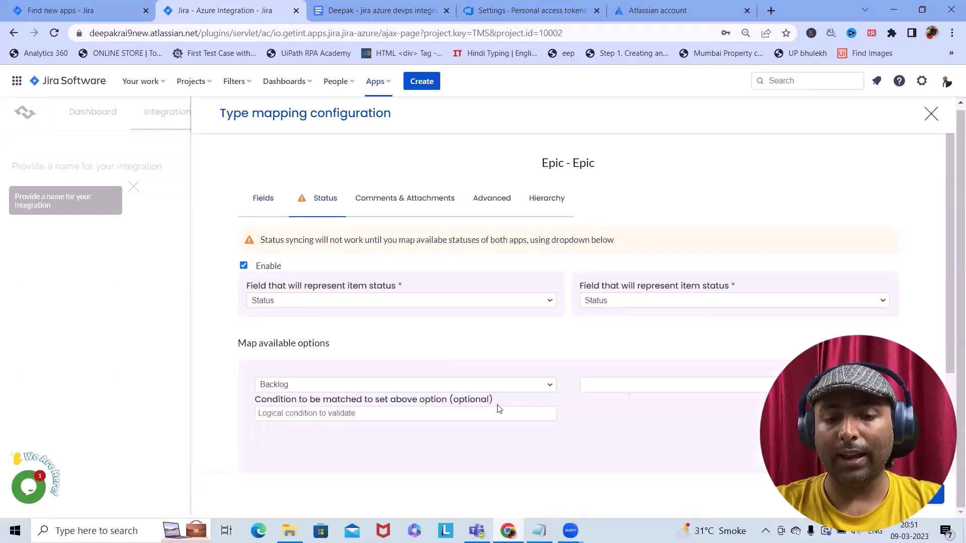
click(750, 385)
click(626, 427)
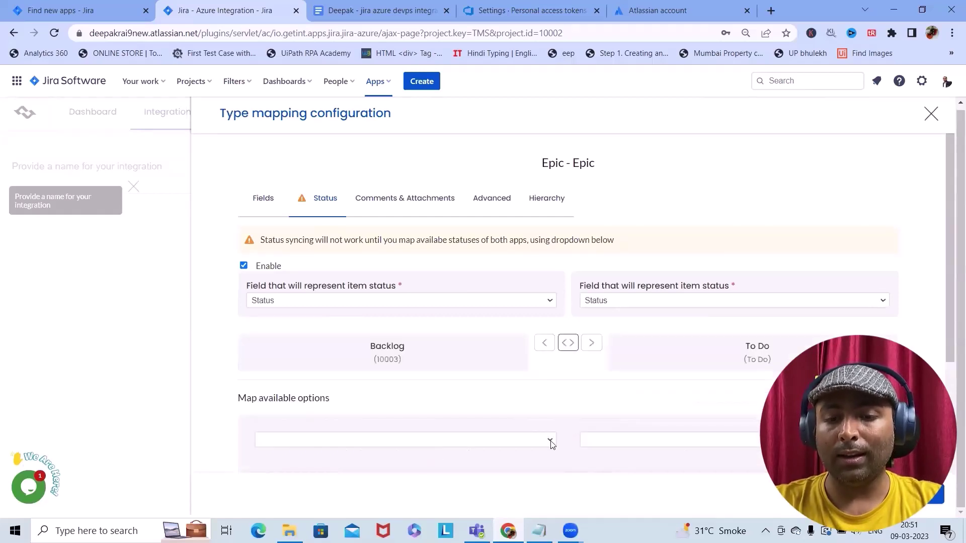
click(546, 438)
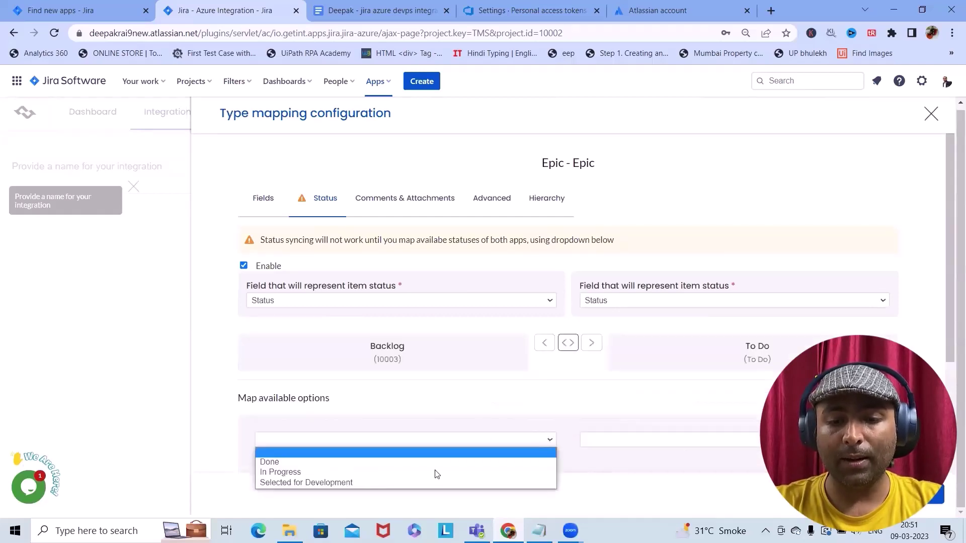
Add the In Progress–Doing and Done–Done status mappings
click(302, 473)
scroll(574, 462, down, 5)
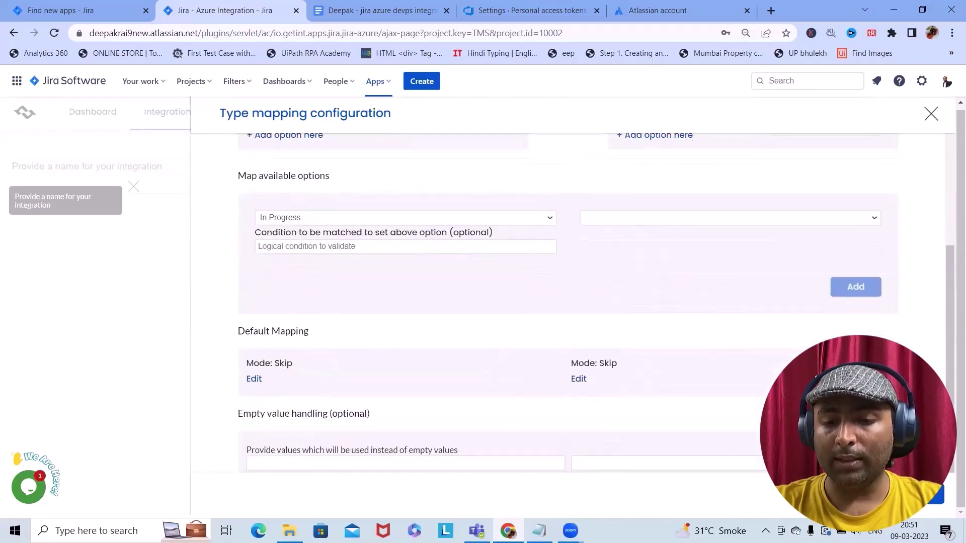
click(797, 218)
click(696, 241)
click(855, 287)
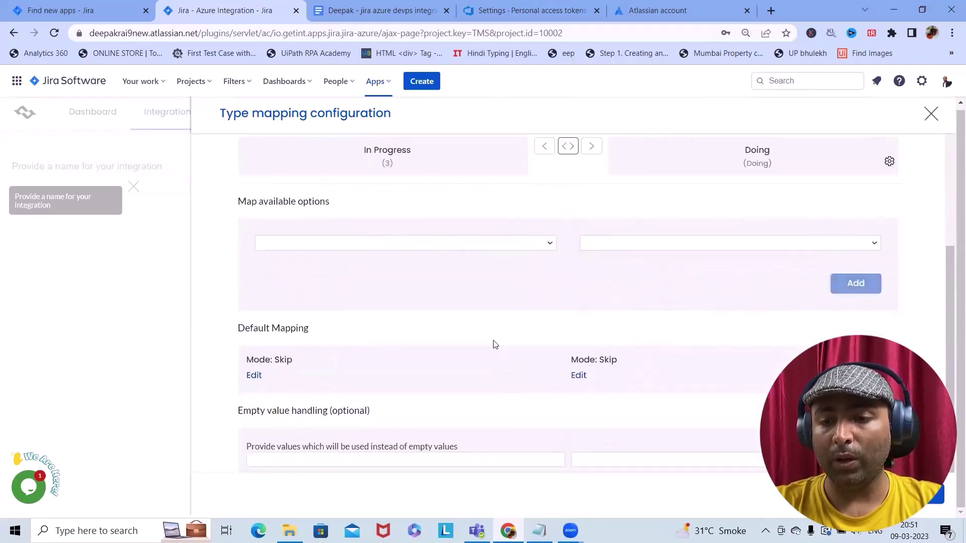
click(500, 244)
click(433, 265)
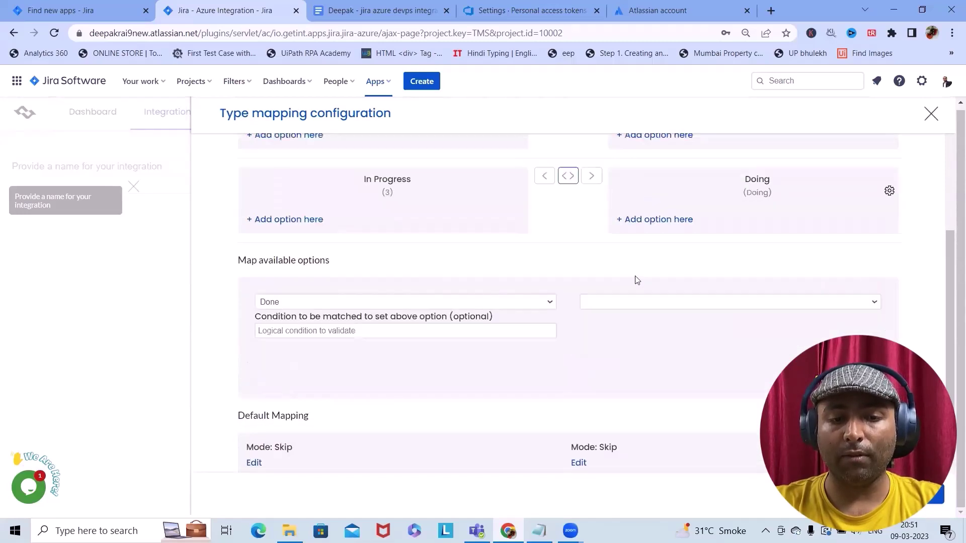
click(846, 301)
click(632, 324)
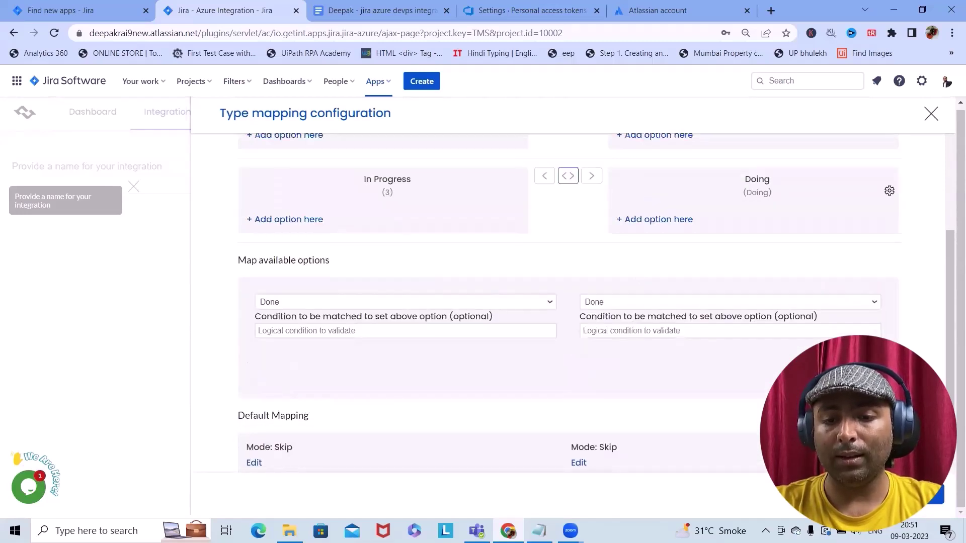
click(855, 372)
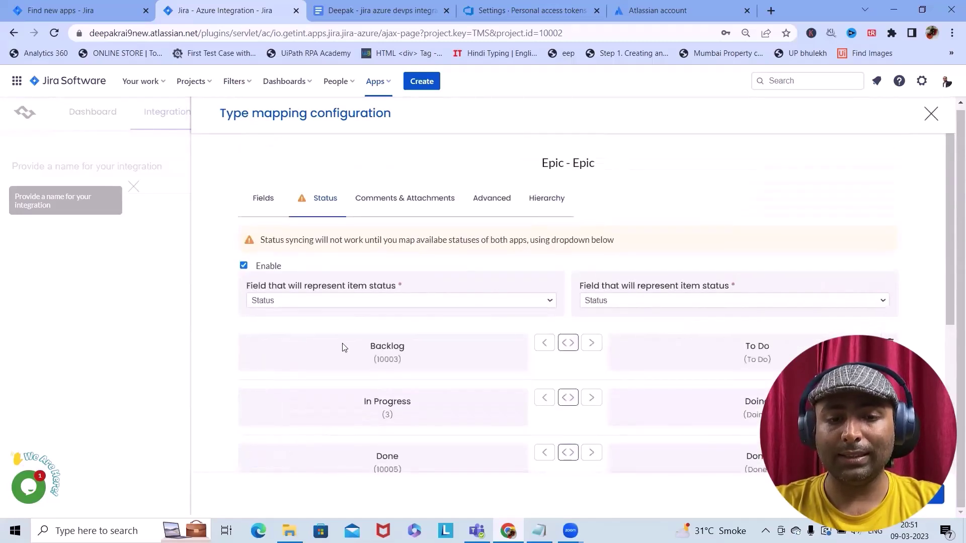
Review the Comments & Attachments settings, with comment sync enabled both ways
scroll(454, 356, down, 10)
scroll(455, 357, down, 1)
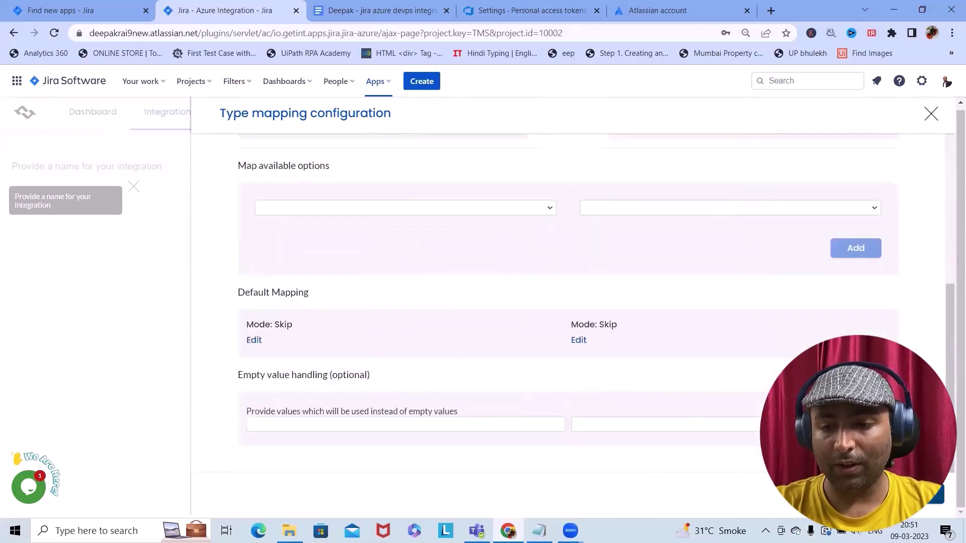
scroll(402, 209, up, 10)
click(402, 209)
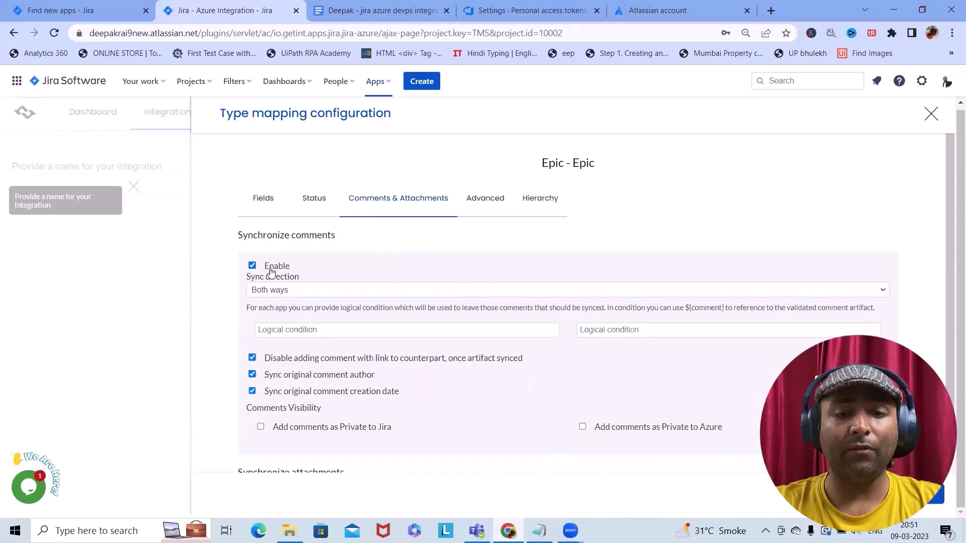
Enable attachment sync, check the Hierarchy settings, and close the Epic mapping configuration
scroll(271, 271, down, 2)
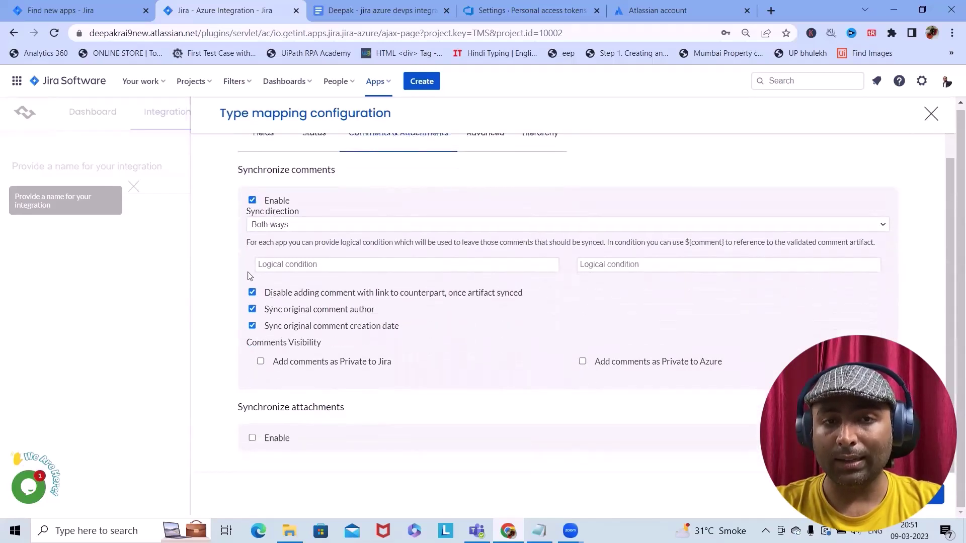
click(252, 439)
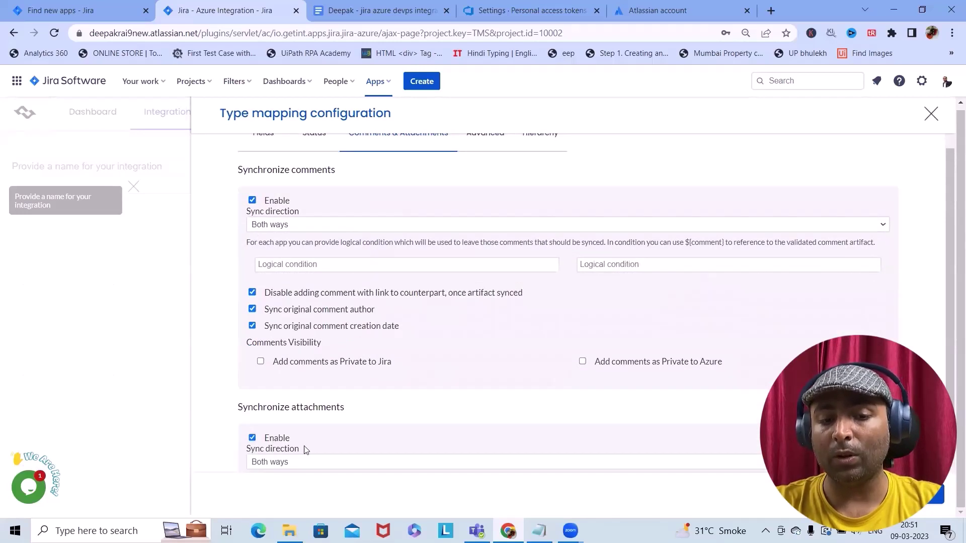
scroll(352, 413, up, 2)
click(539, 198)
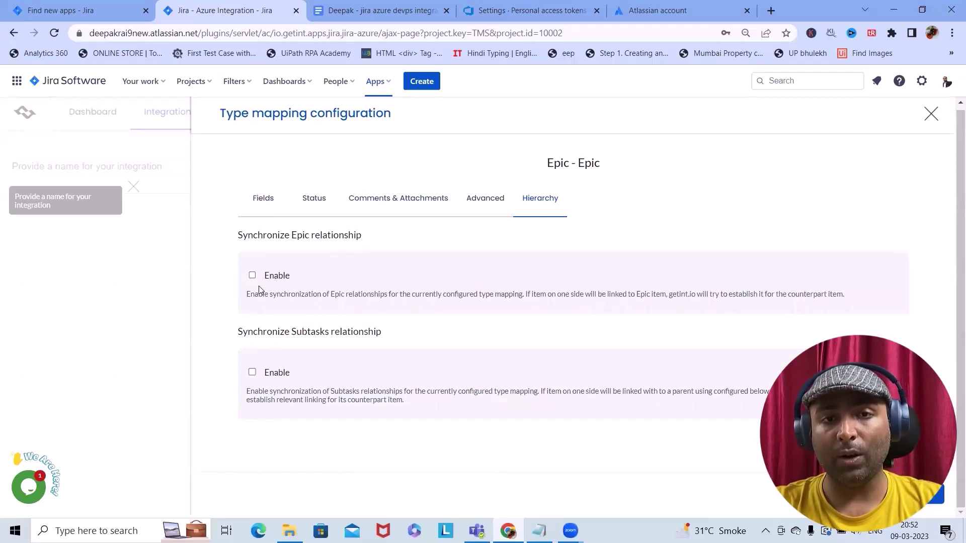
key(Escape)
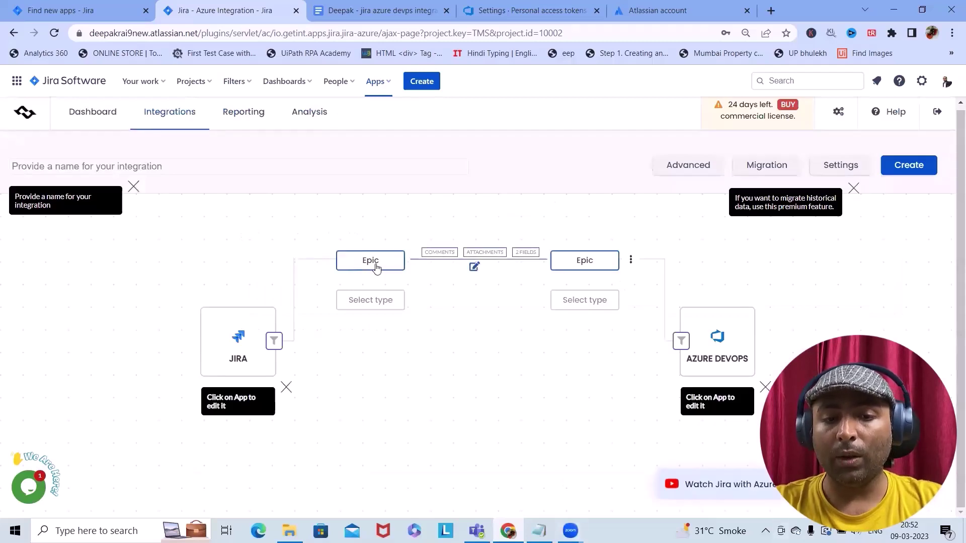
Add a Jira Bug to Azure DevOps Issue mapping using the Epic mapping's copied configuration
click(358, 301)
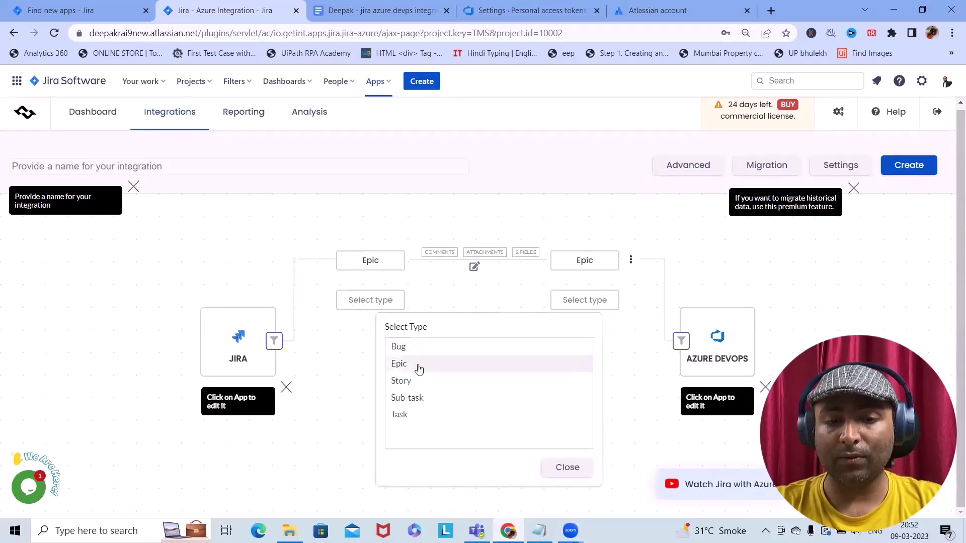
click(402, 347)
click(589, 300)
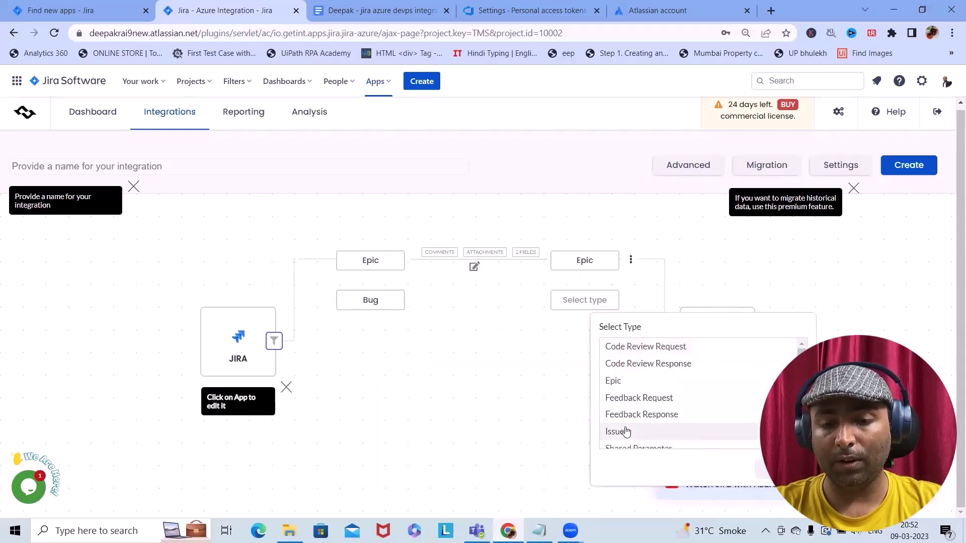
click(623, 430)
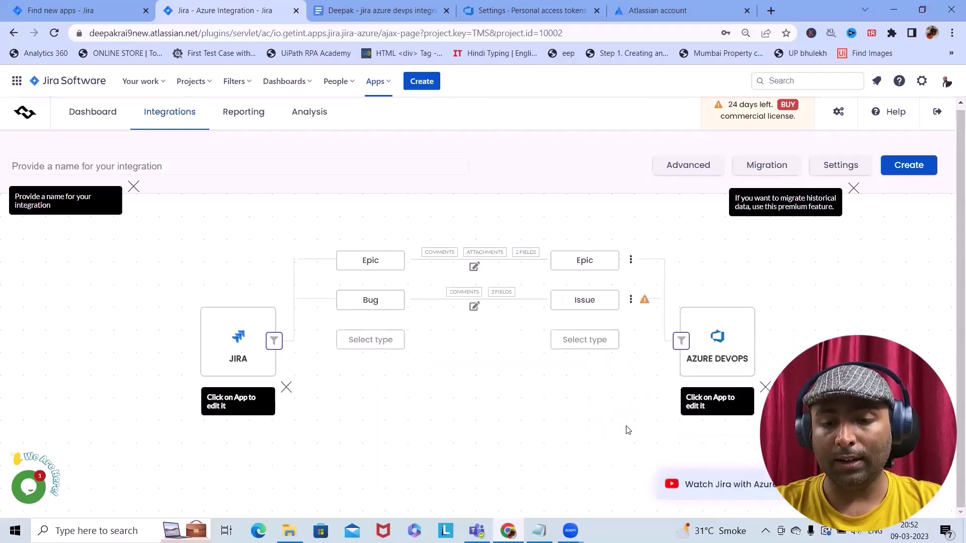
click(629, 267)
click(622, 311)
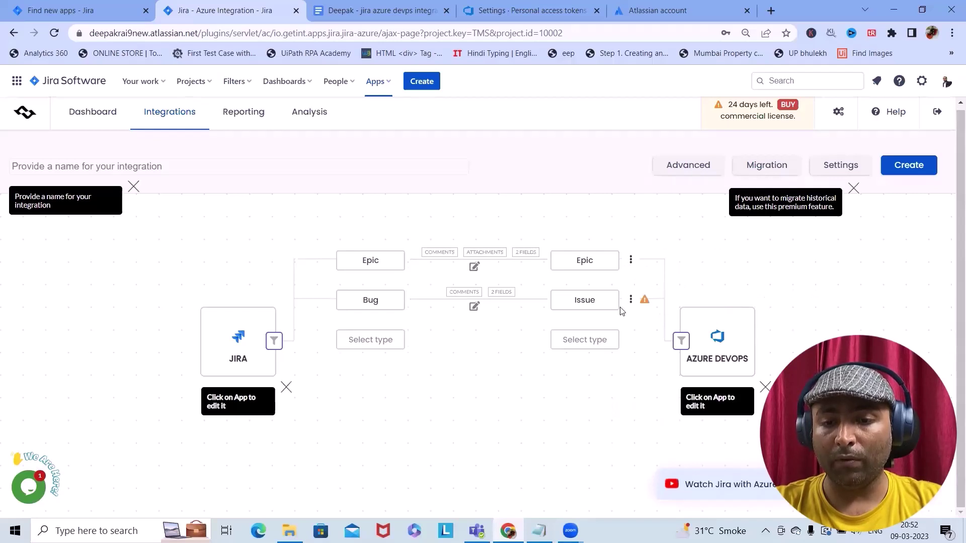
click(631, 299)
click(669, 342)
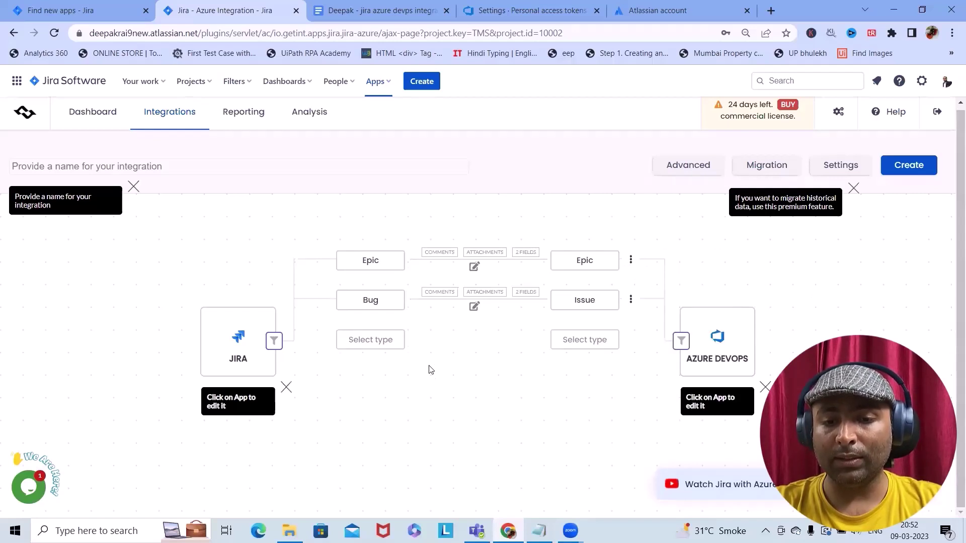
Add a Task to Task mapping using the Bug–Issue mapping's copied configuration
click(384, 340)
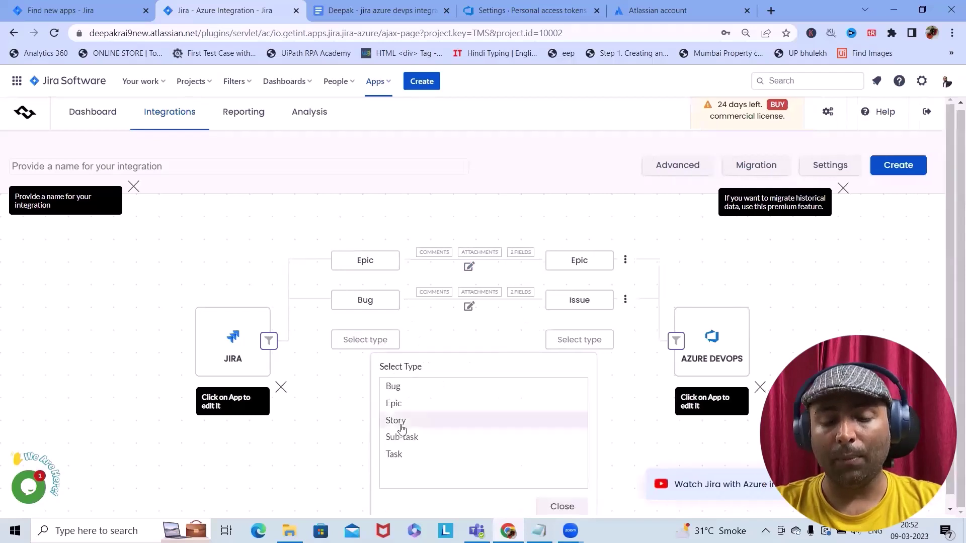
click(398, 456)
click(584, 346)
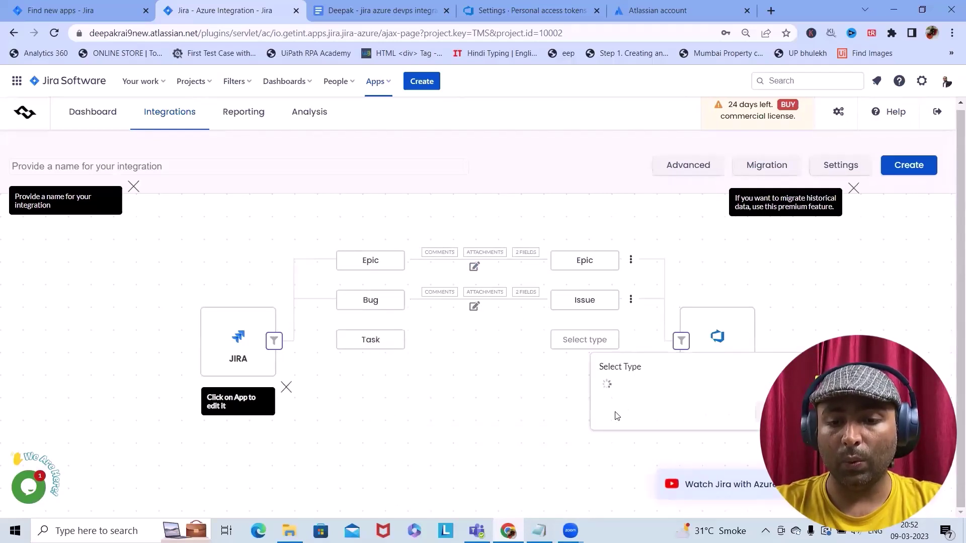
scroll(611, 473, down, 3)
click(610, 431)
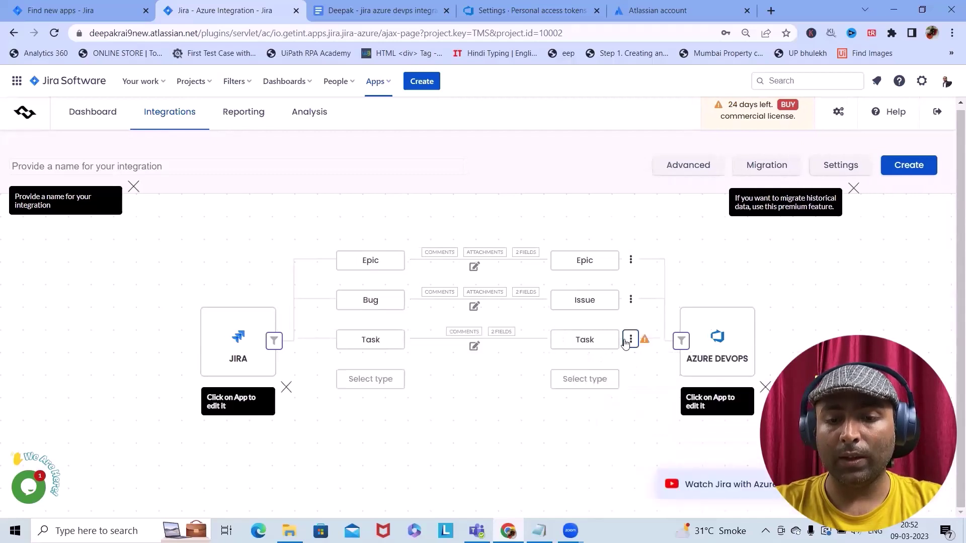
click(626, 343)
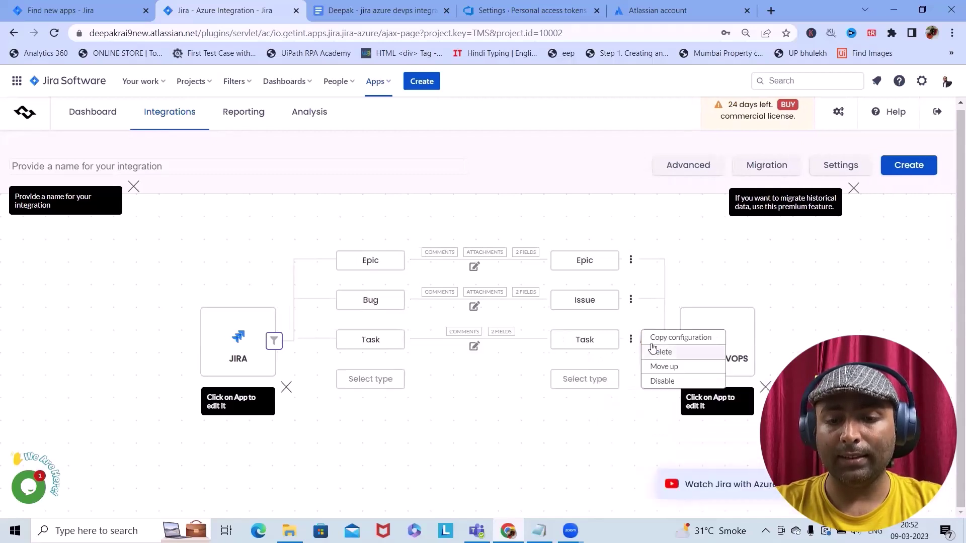
click(631, 301)
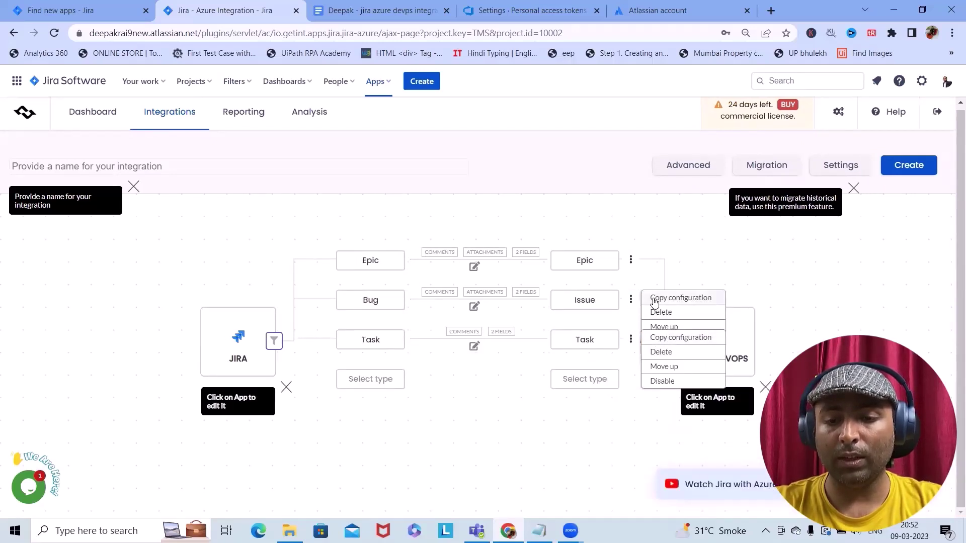
click(631, 339)
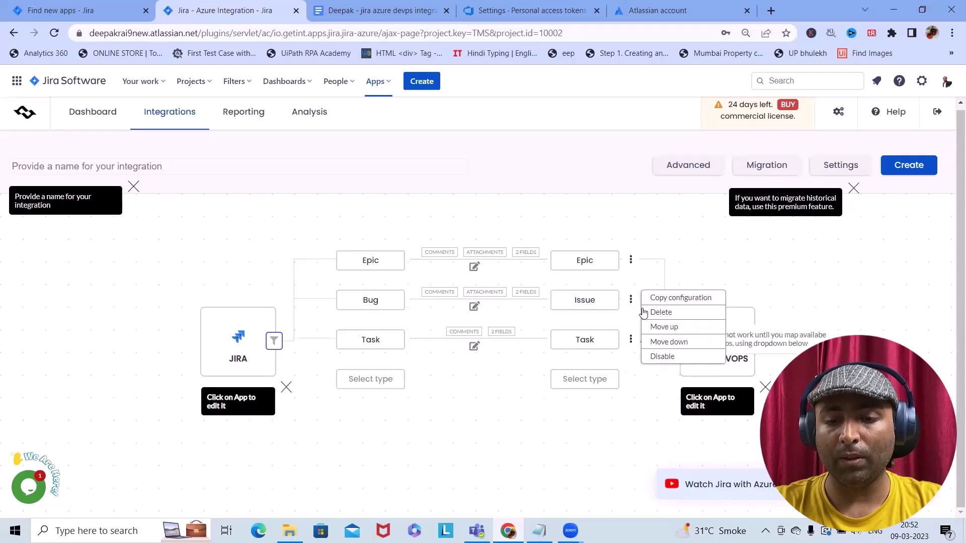
click(631, 340)
click(663, 382)
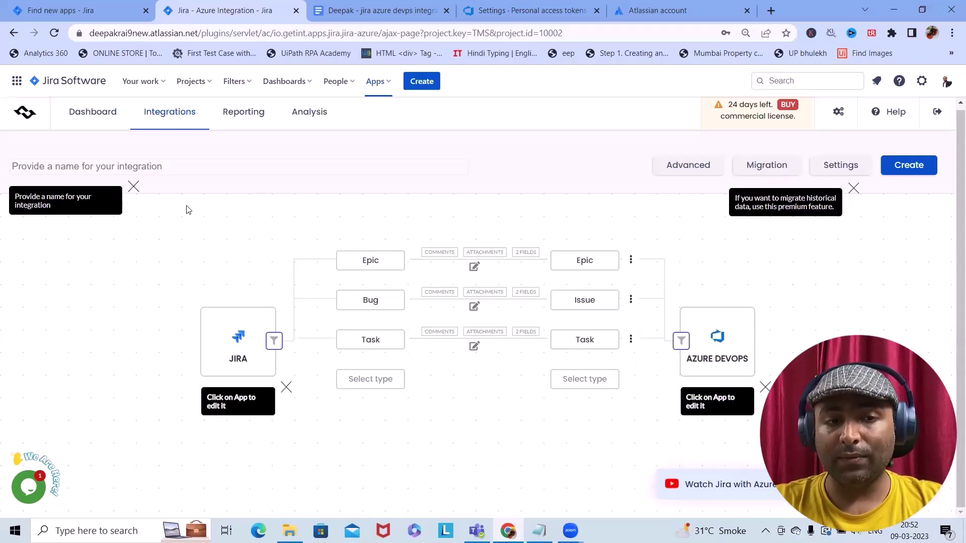
Name the integration 'Jira with Azure Integration', create it, and view its Dashboard health reports
click(185, 165)
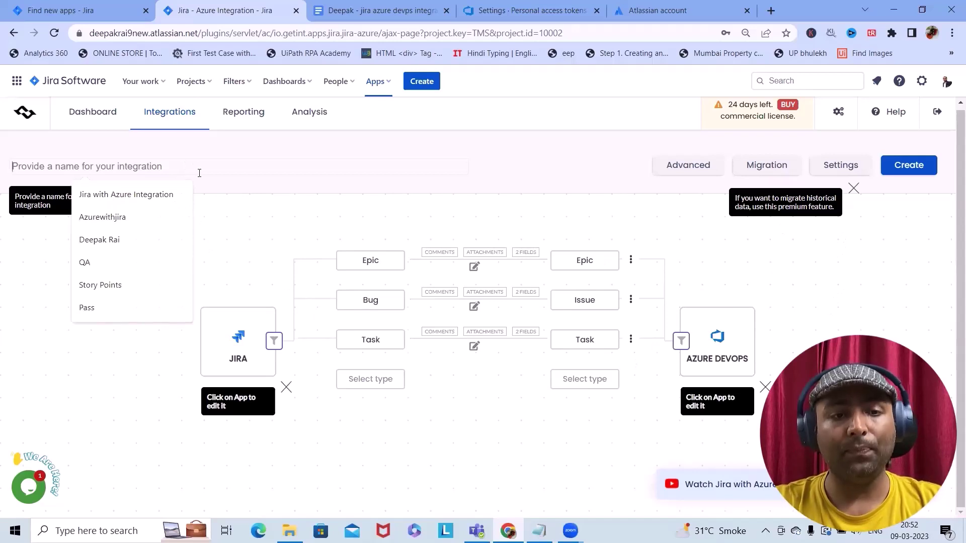
click(143, 197)
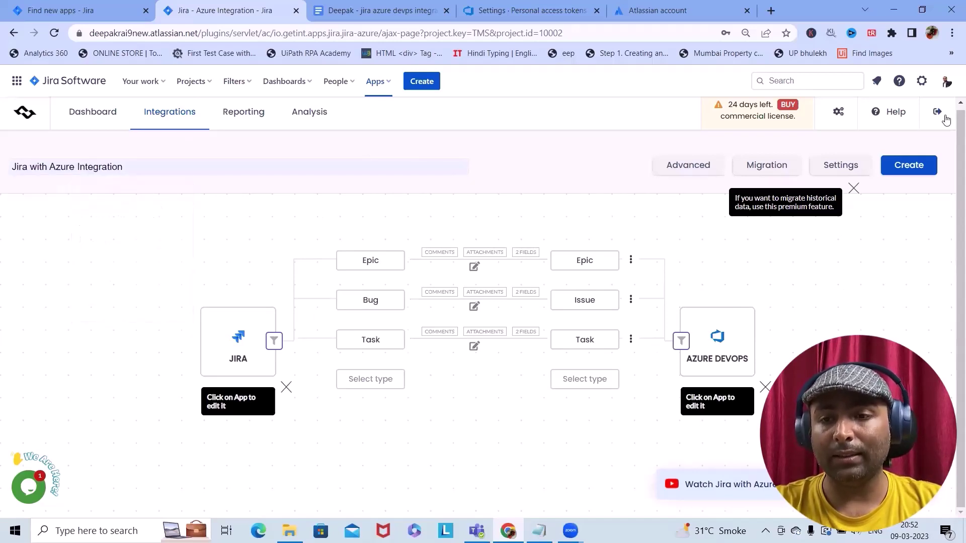
click(925, 160)
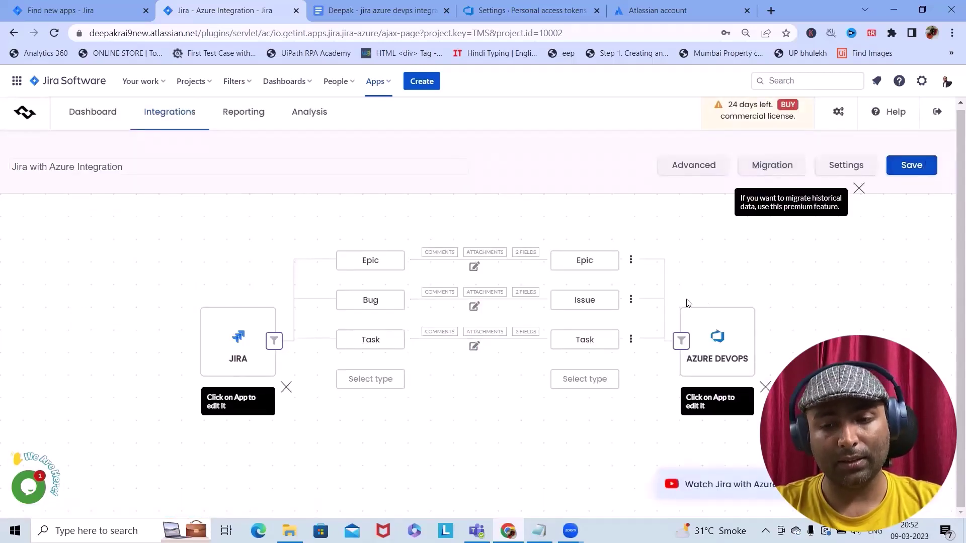
click(126, 111)
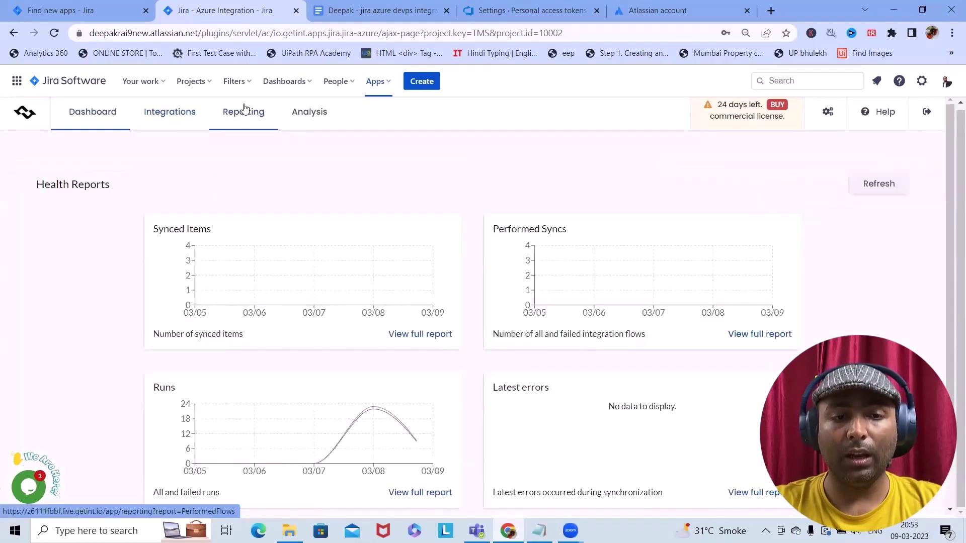
Check the performed-syncs report and running threads, then open the Team Managed Scrum board in Jira
click(245, 109)
click(300, 118)
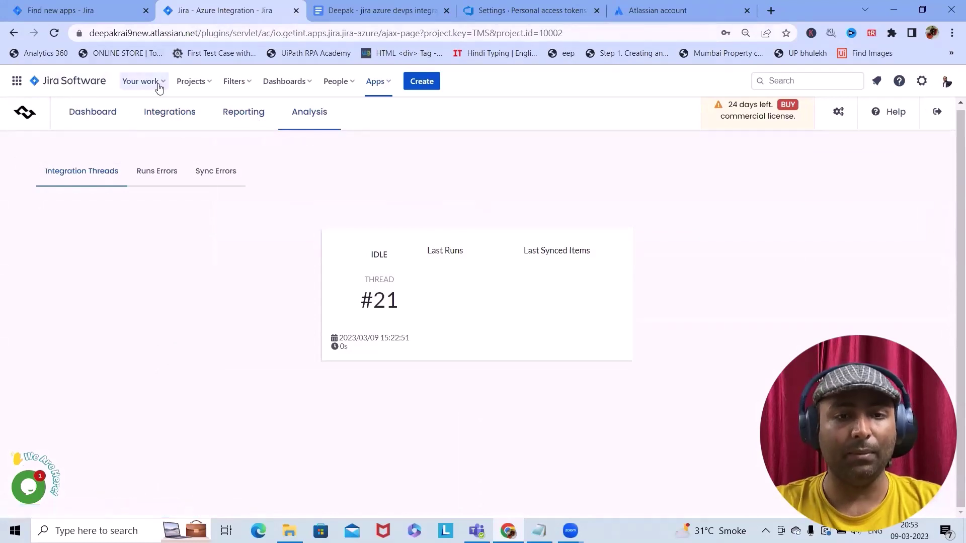
click(115, 7)
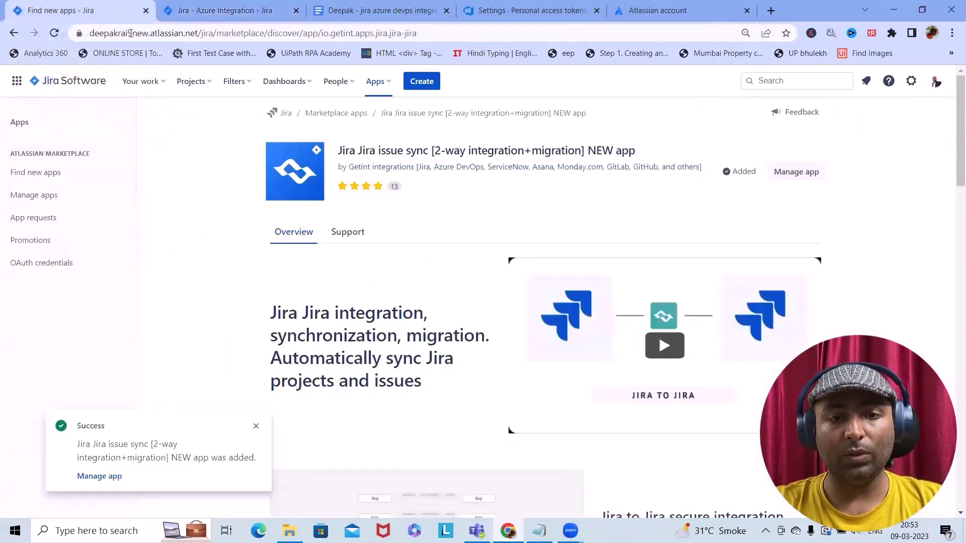
click(193, 84)
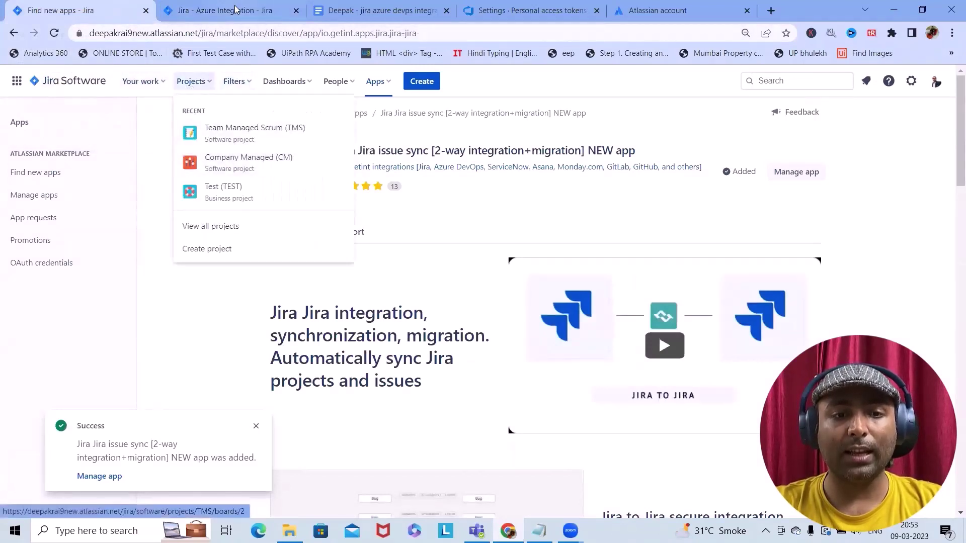
click(250, 135)
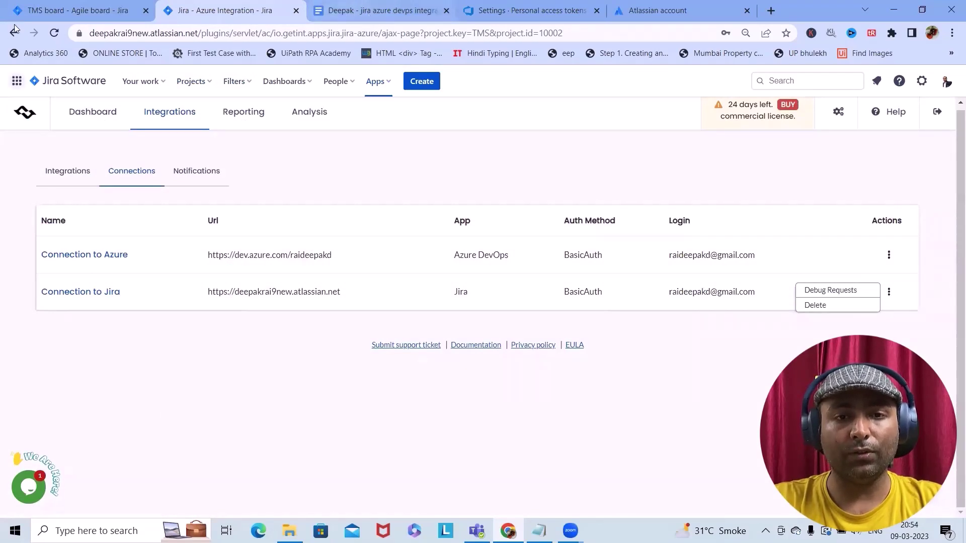
Move TMS-2 Product Category and TMS-3 Cart from the backlog into TMS Sprint 1
click(71, 10)
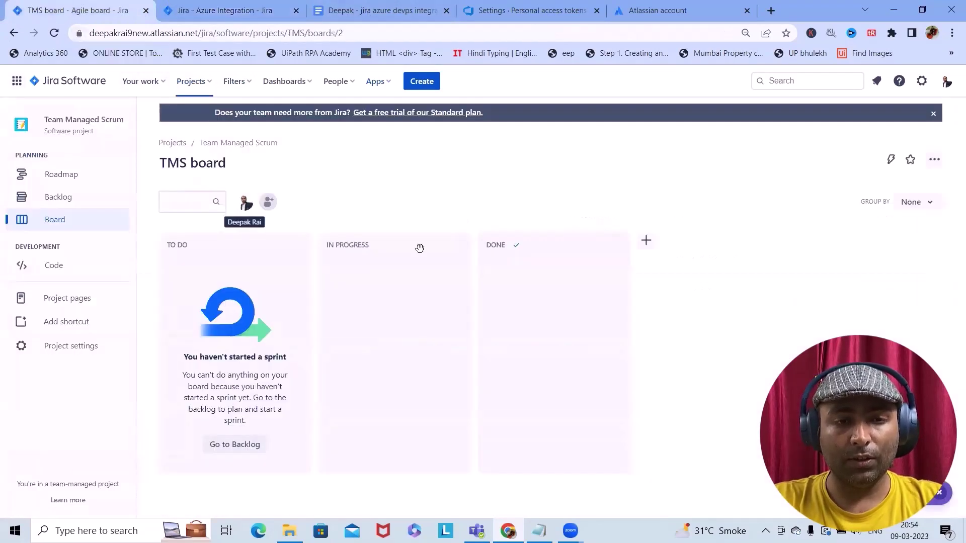
click(61, 201)
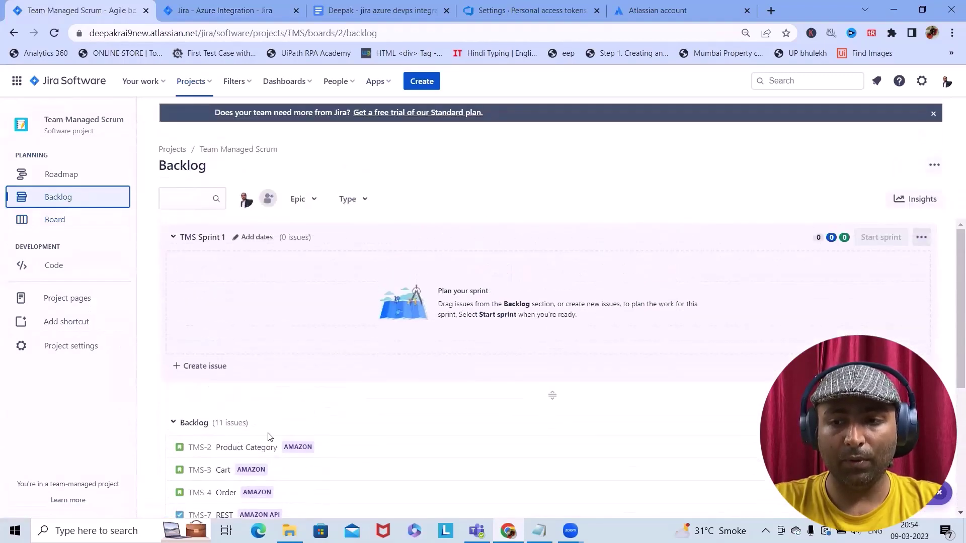
drag(190, 448, 252, 263)
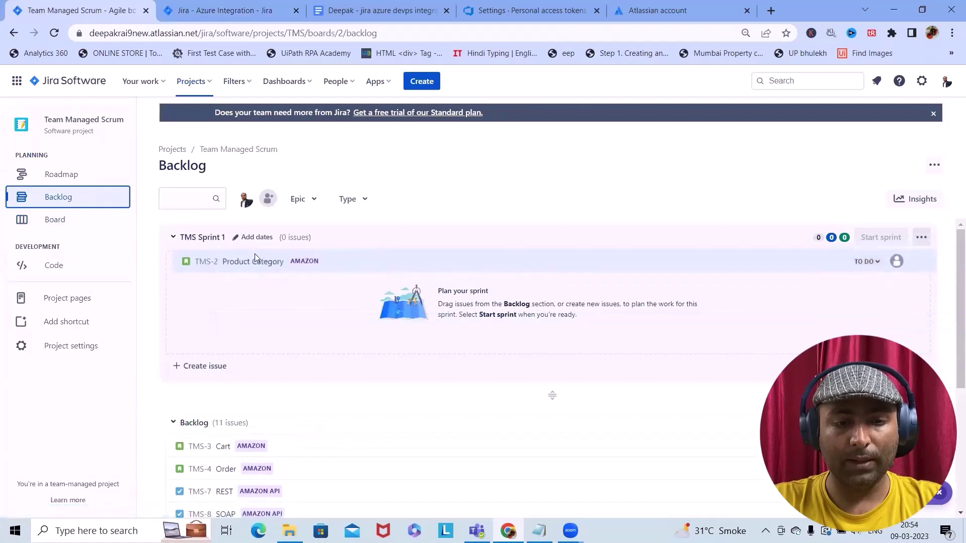
drag(180, 367, 226, 262)
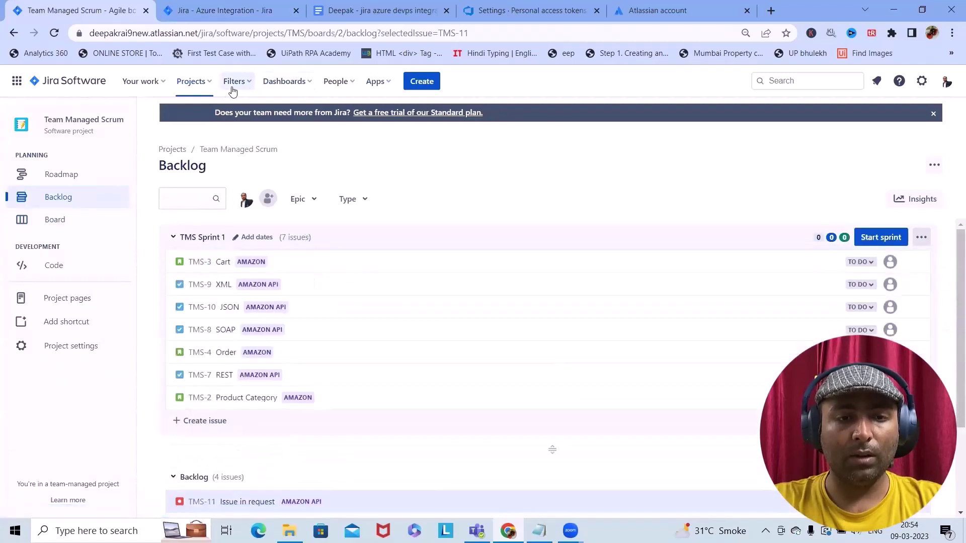
Open the Company Managed Kanban board and select the CM-1 task
click(212, 87)
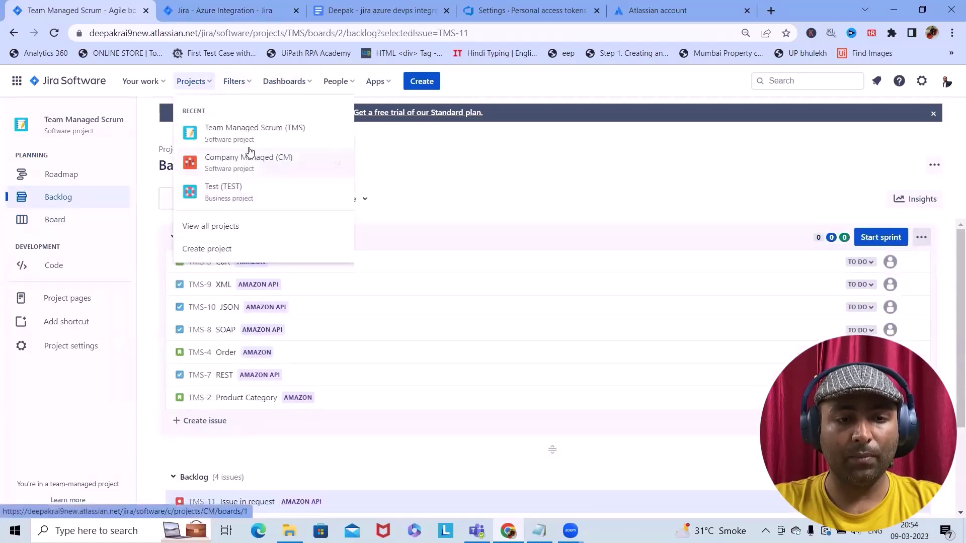
click(255, 163)
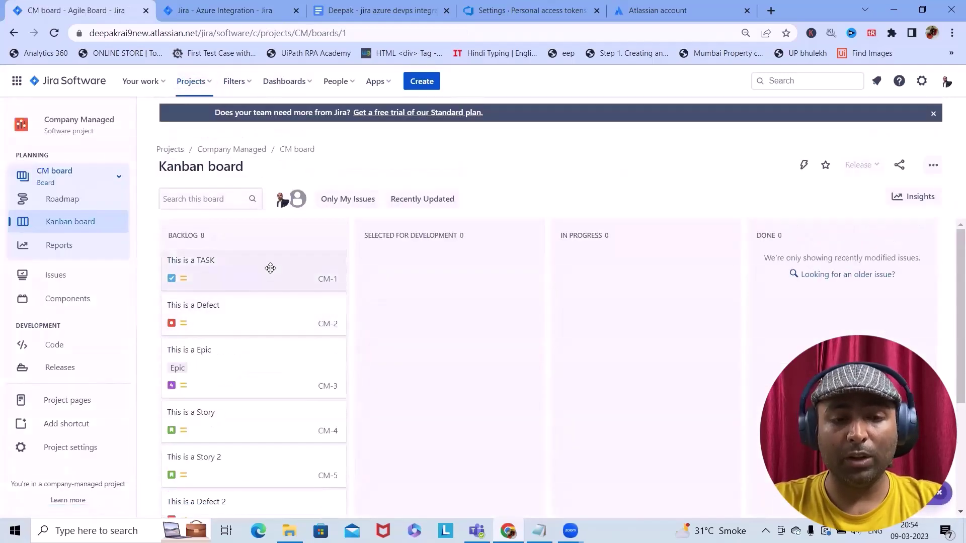
scroll(231, 322, down, 3)
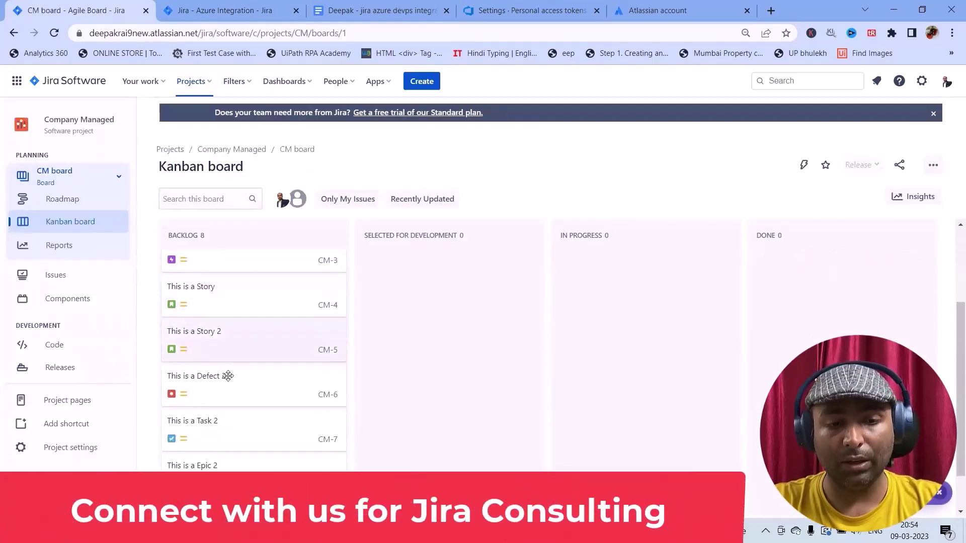
scroll(233, 337, down, 1)
scroll(237, 332, up, 4)
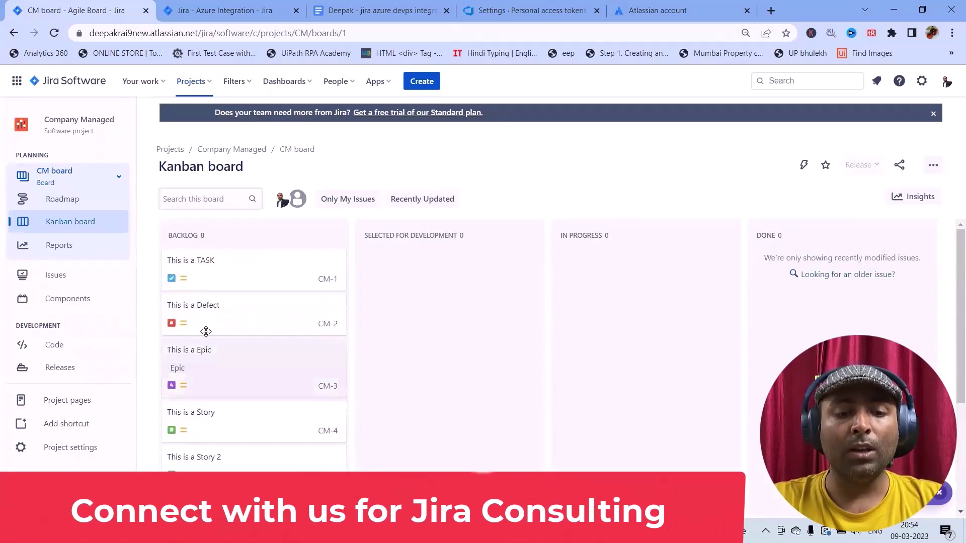
click(274, 269)
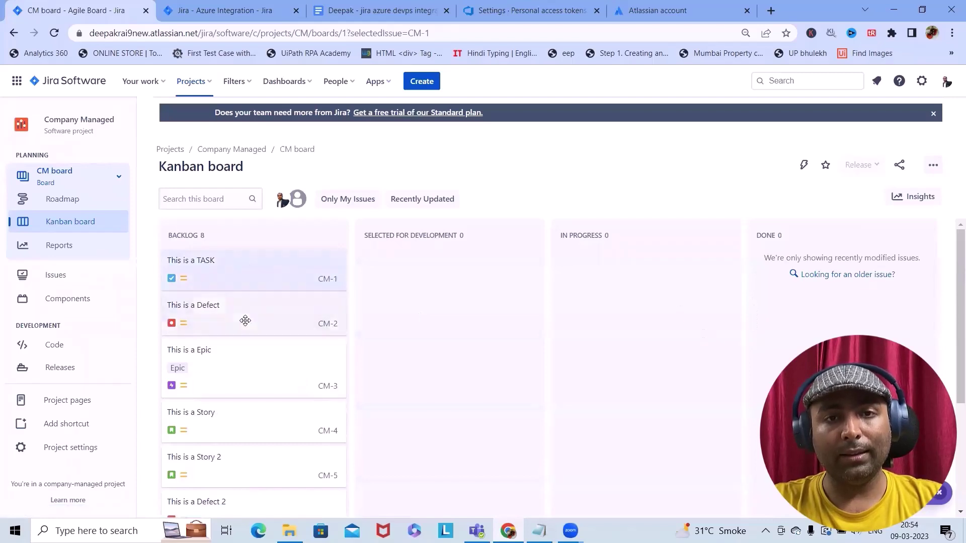
Retitle CM-1 'This is a TASK updated post integration' and set its description to 'updated post integration'
click(265, 276)
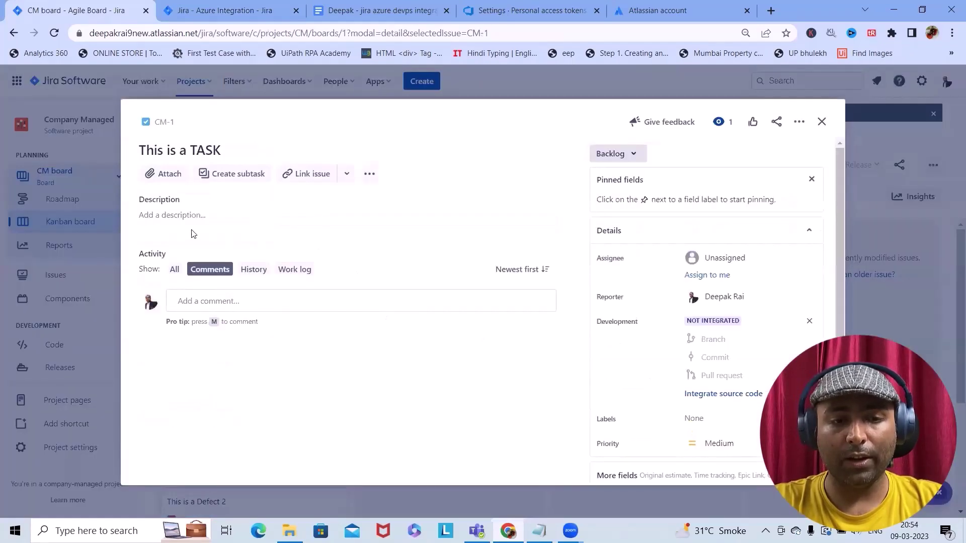
click(221, 149)
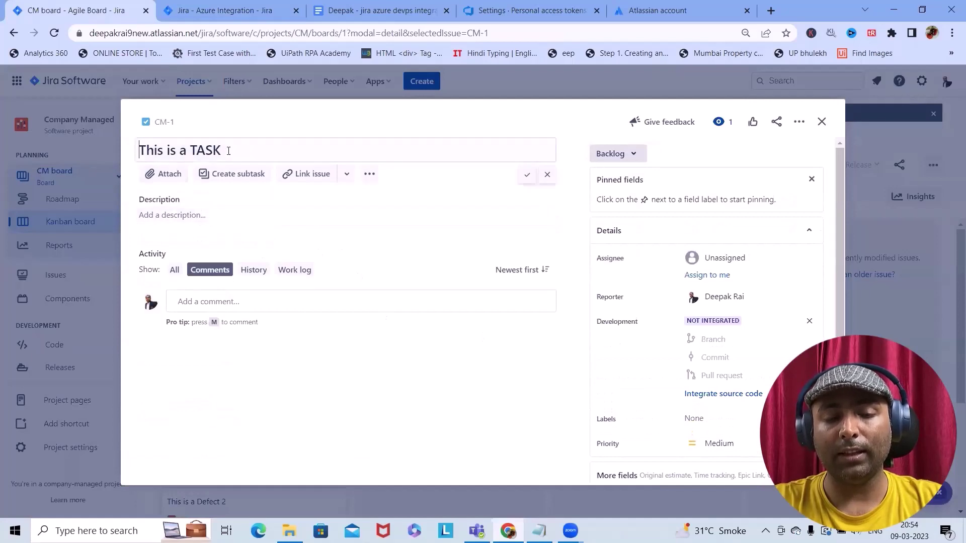
text(updated post)
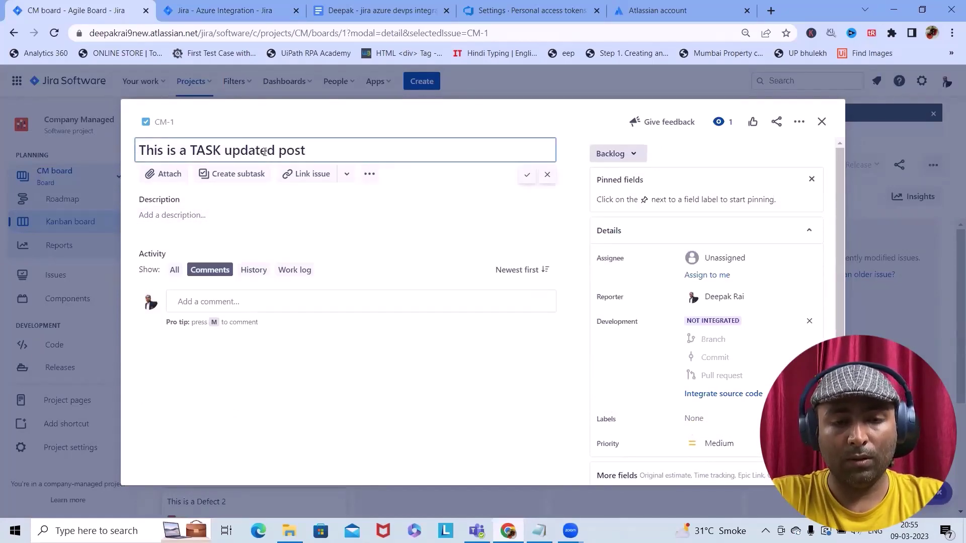
text( integr)
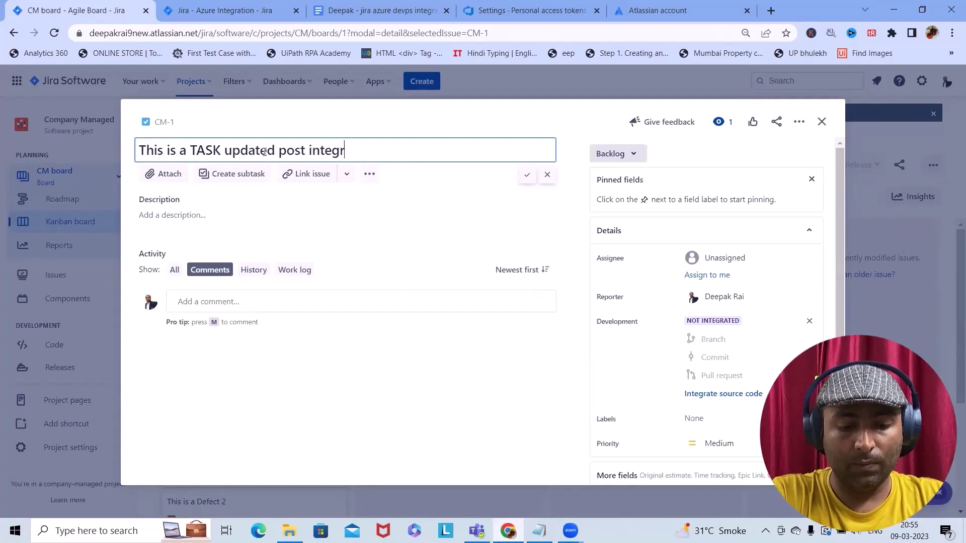
text(ation)
drag(384, 149, 224, 172)
key(ctrl+c)
click(229, 229)
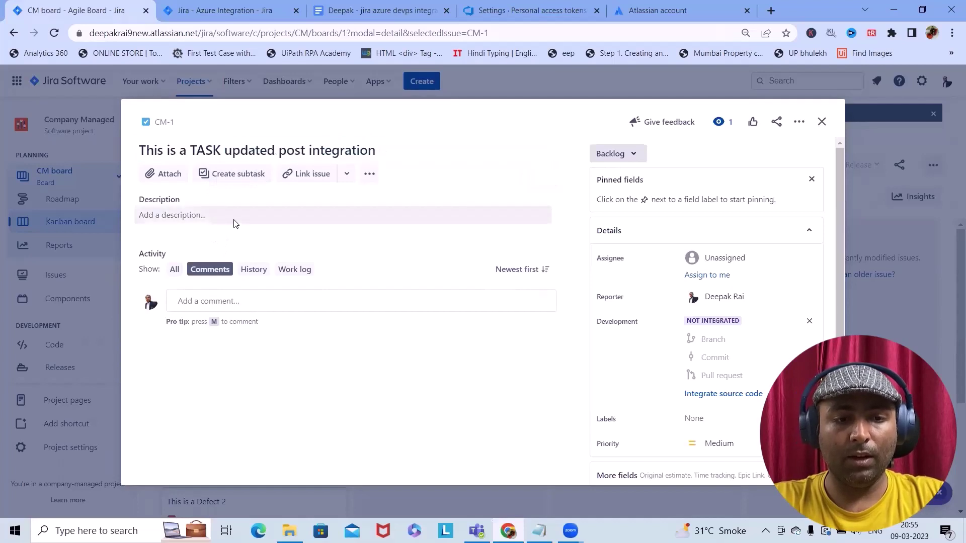
click(235, 221)
key(ctrl+v)
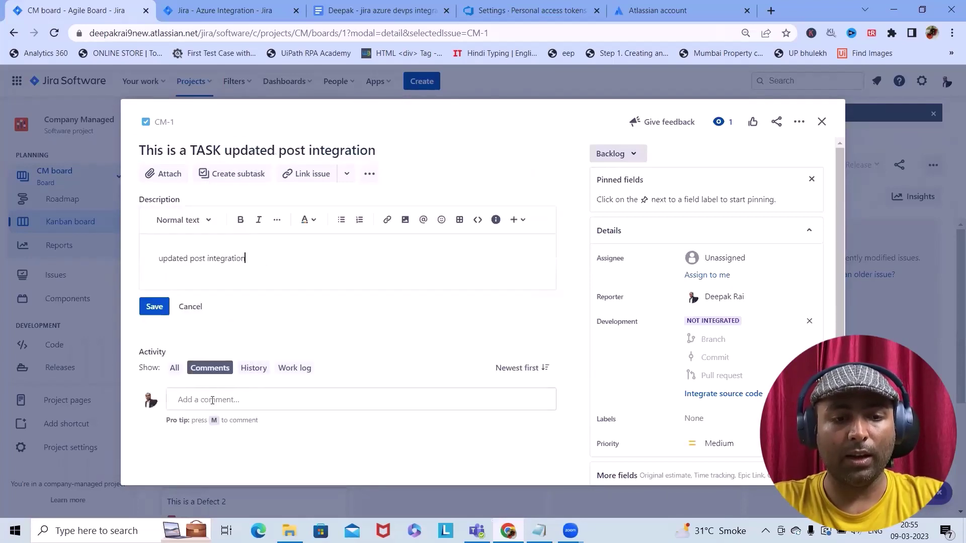
click(157, 307)
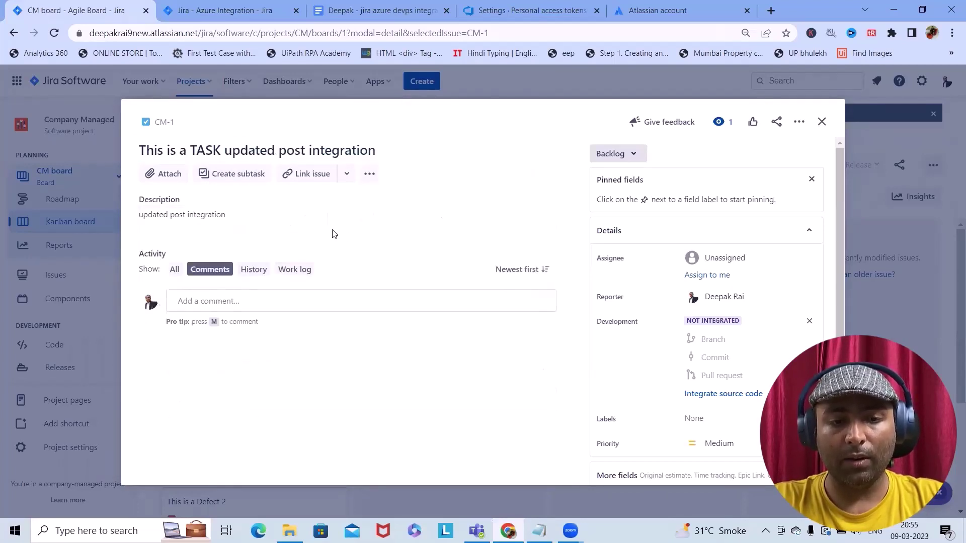
Attach an image file to CM-1, close it, and select the CM-2 defect
click(164, 174)
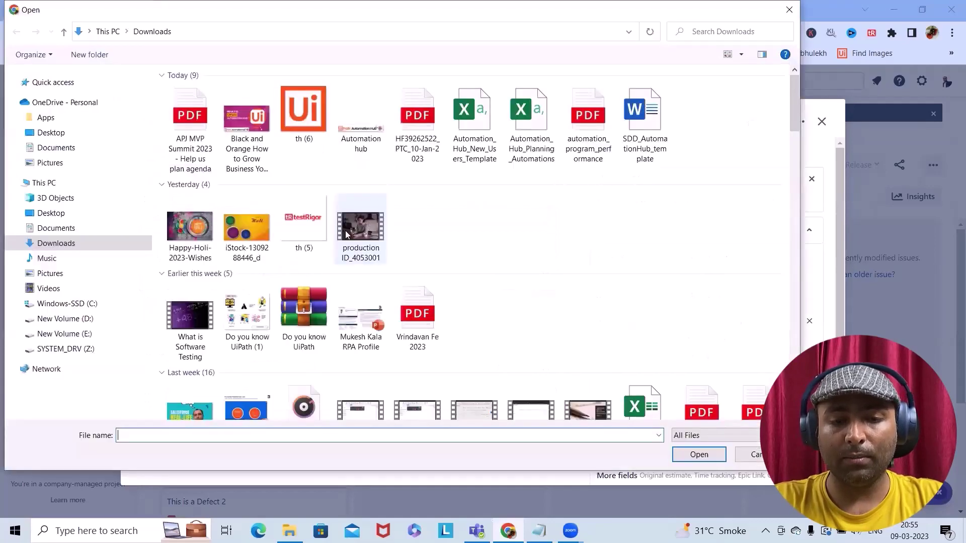
scroll(184, 363, down, 5)
scroll(197, 302, up, 4)
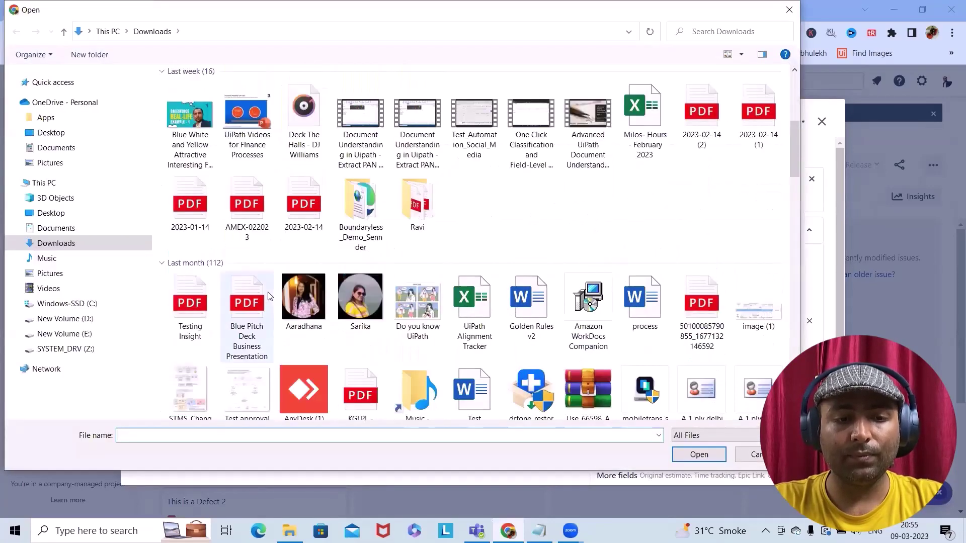
click(190, 297)
click(697, 454)
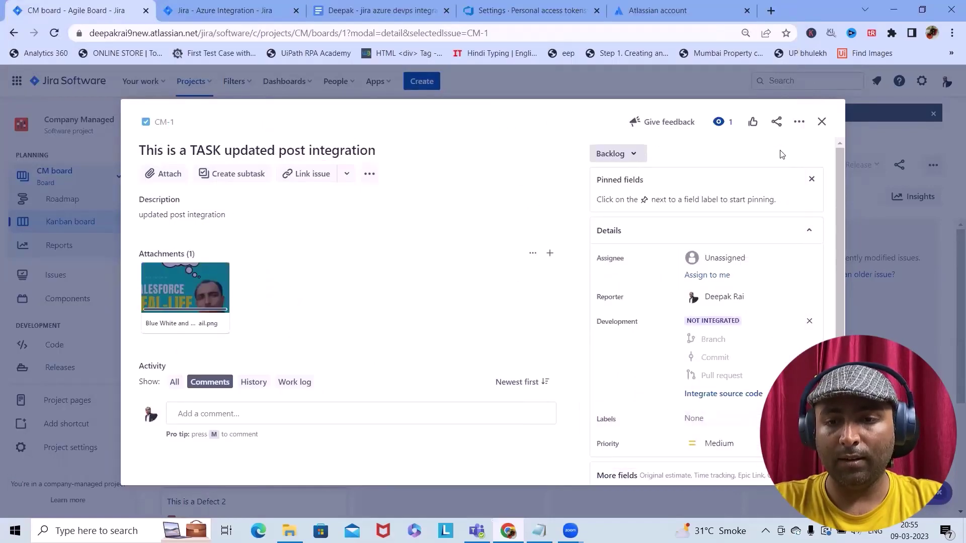
click(822, 122)
click(228, 325)
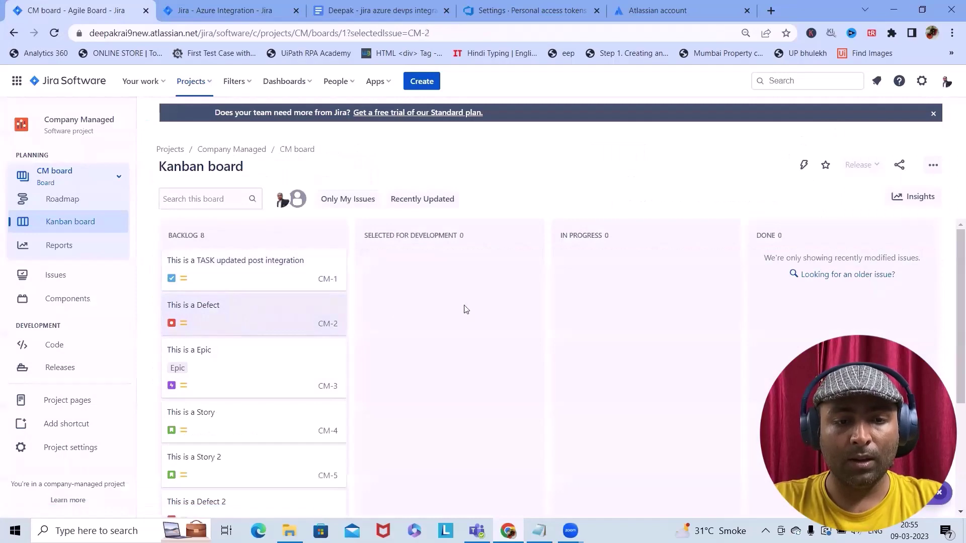
Retitle the CM-2 defect to 'This is a Defect post integration'
click(252, 318)
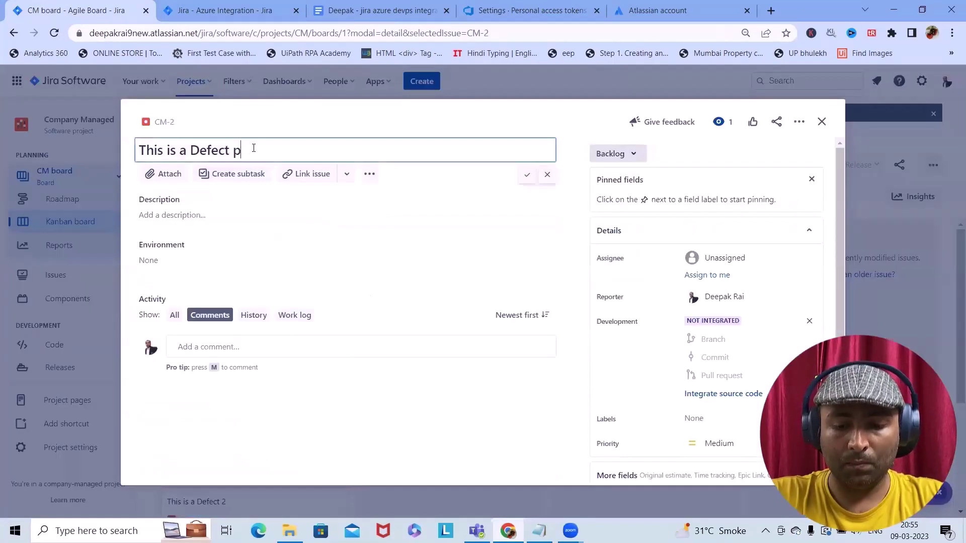
text(tegra)
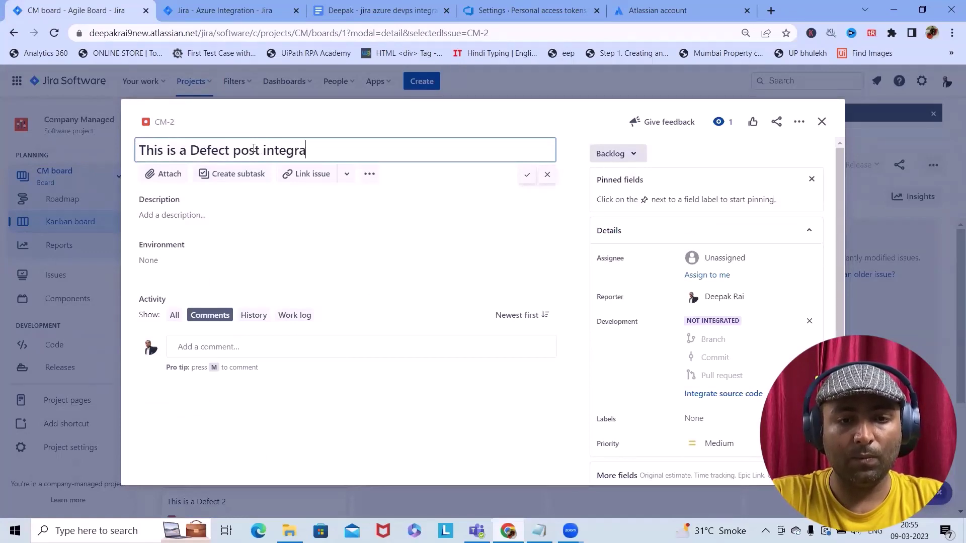
text(tion)
drag(234, 153, 324, 145)
key(ctrl+c)
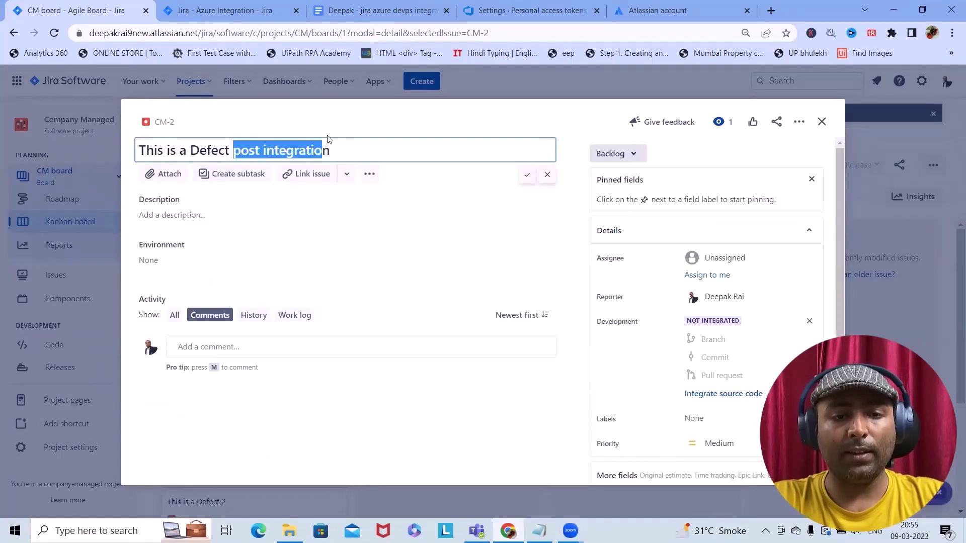
key(Return)
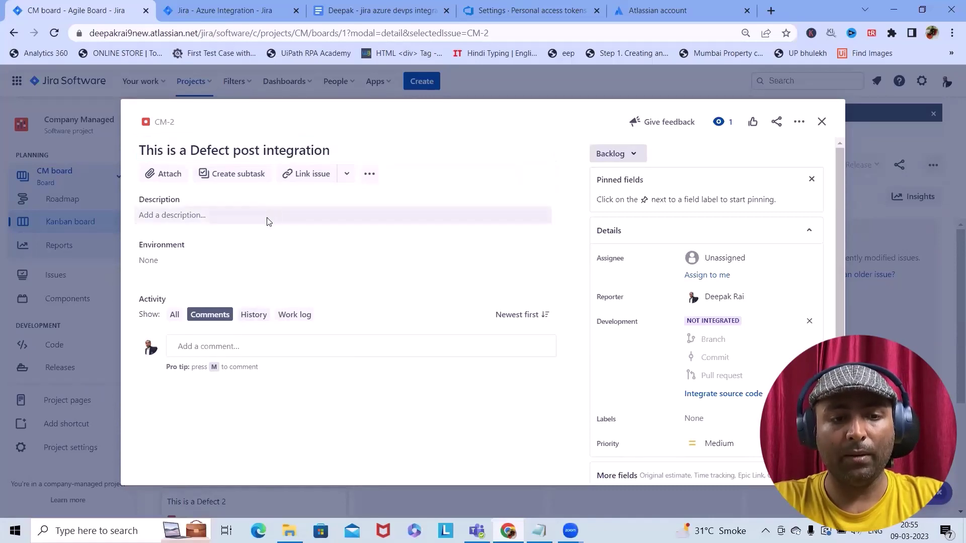
Paste 'post integration' as the description, attach an image file, save, and close the issue
click(268, 222)
key(ctrl+v)
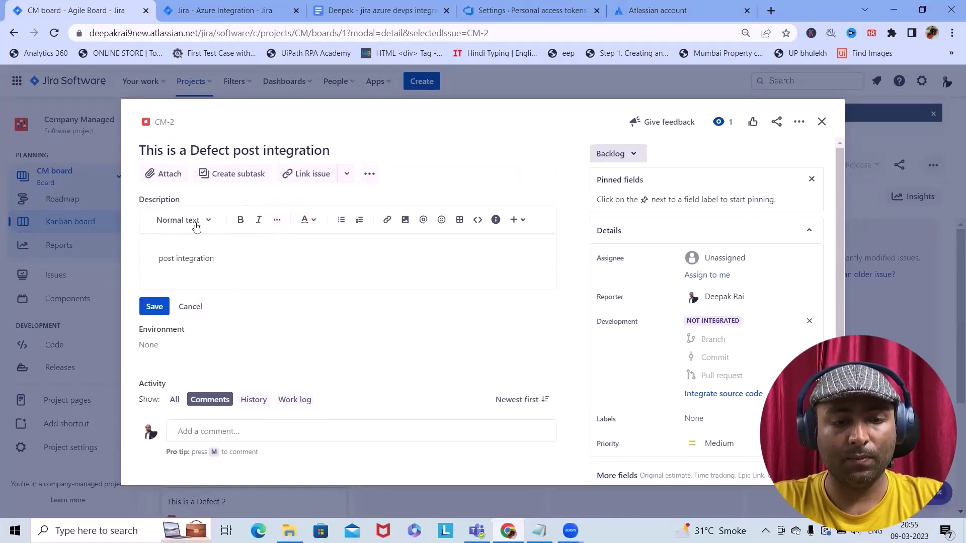
click(168, 185)
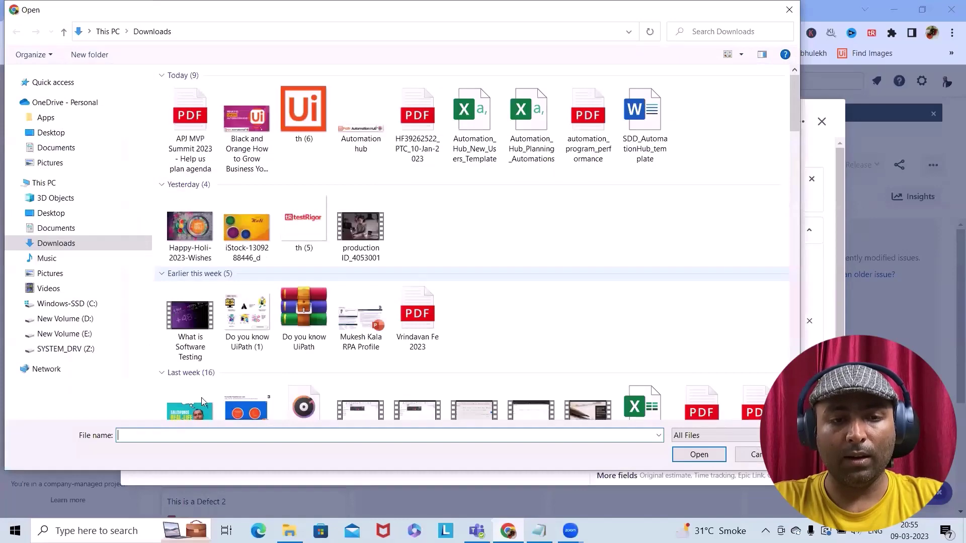
scroll(202, 401, down, 1)
double_click(201, 401)
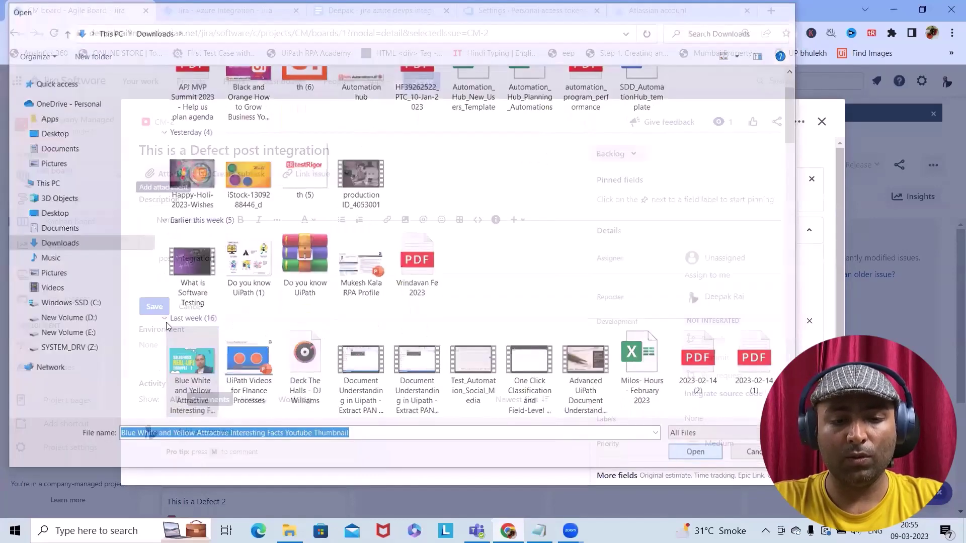
click(157, 308)
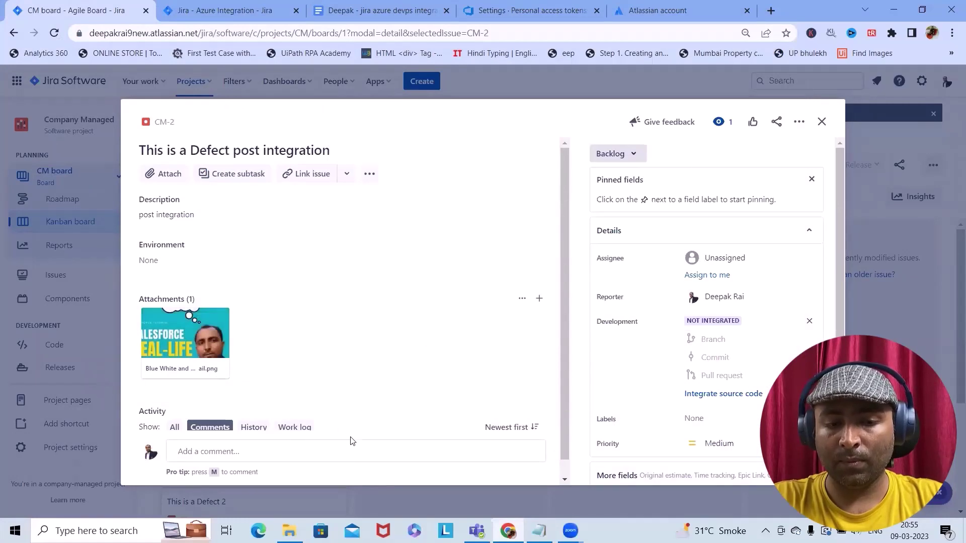
scroll(352, 441, down, 1)
click(821, 122)
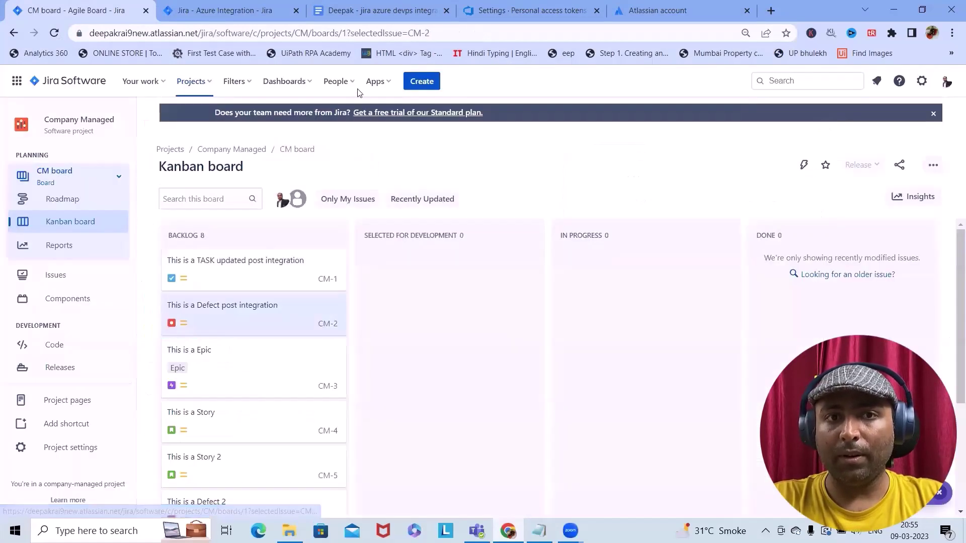
click(225, 6)
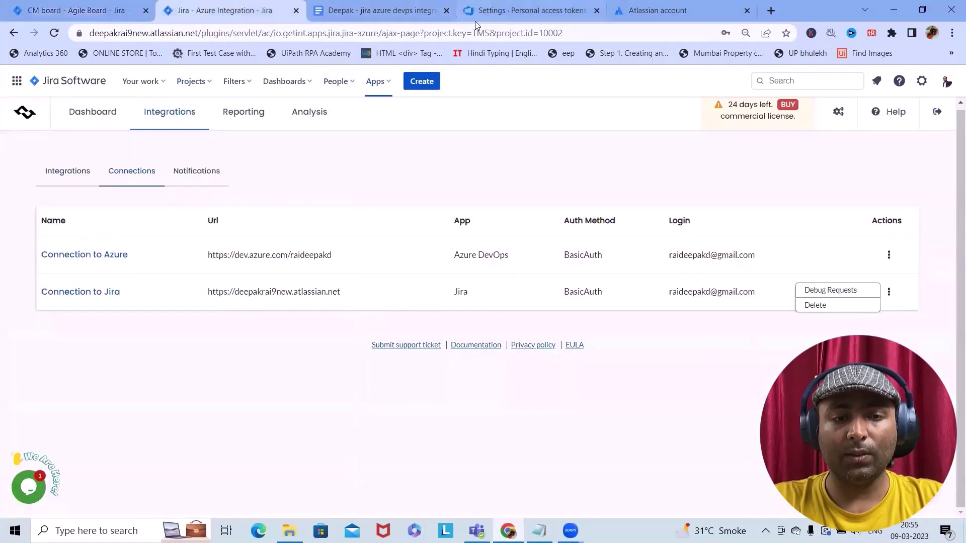
click(536, 11)
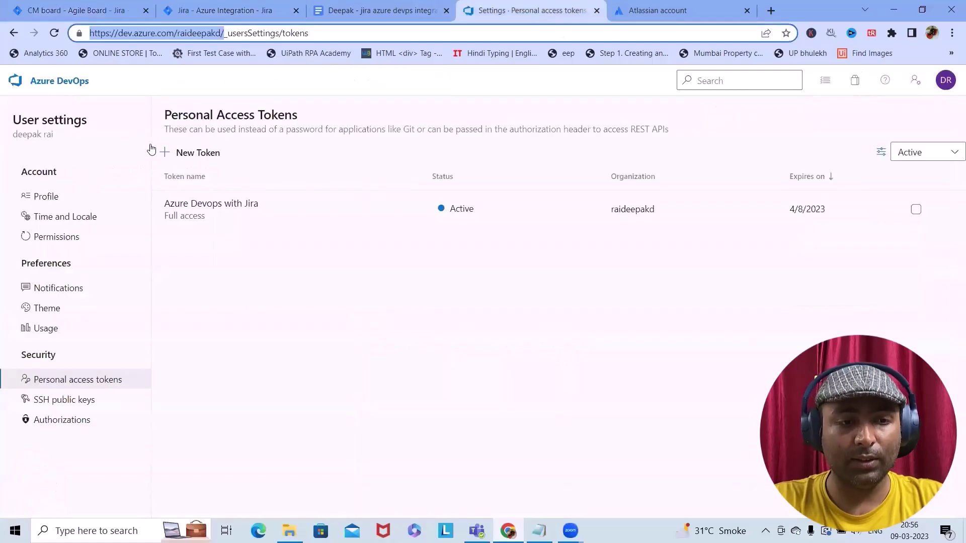
key(alt+Left)
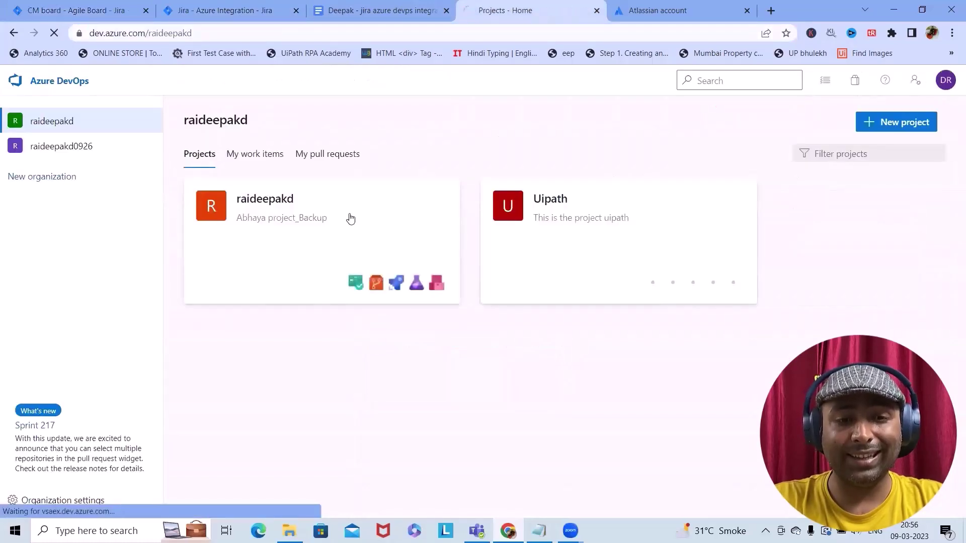
click(351, 218)
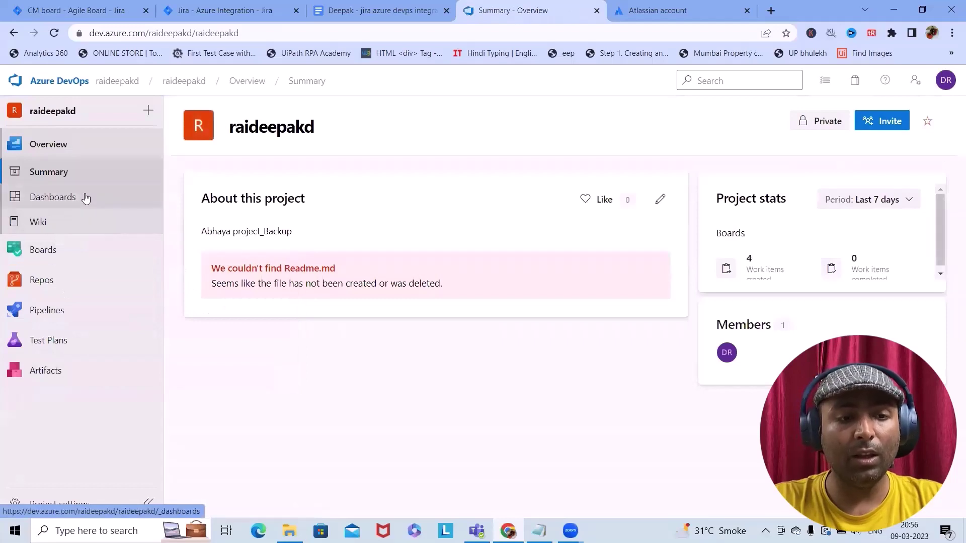
click(67, 254)
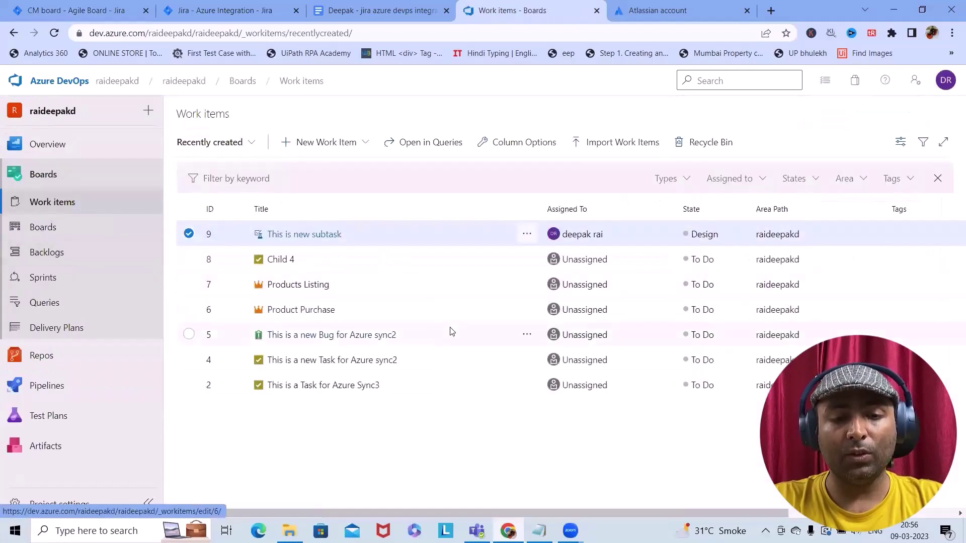
click(55, 33)
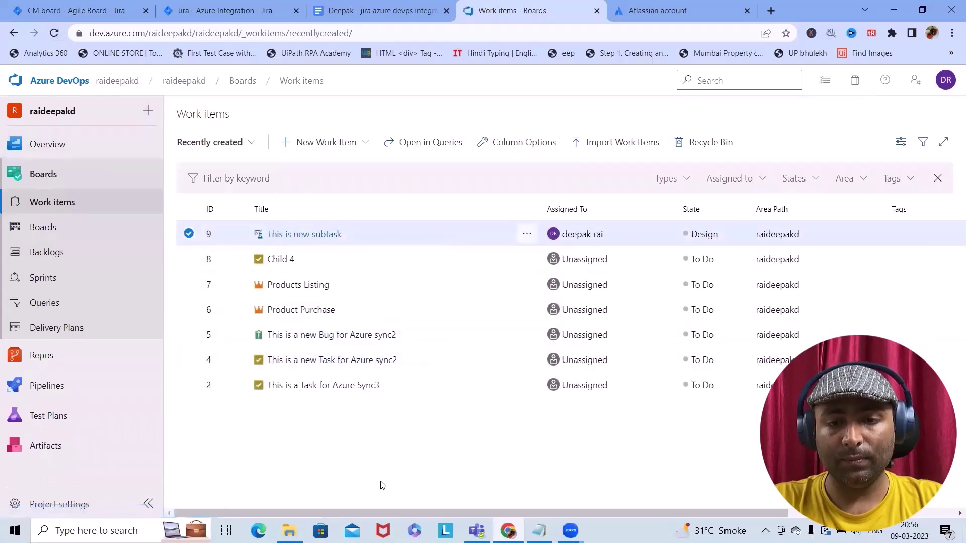
Check Getint's Performed Syncs report, then return to the Azure work items list
click(240, 11)
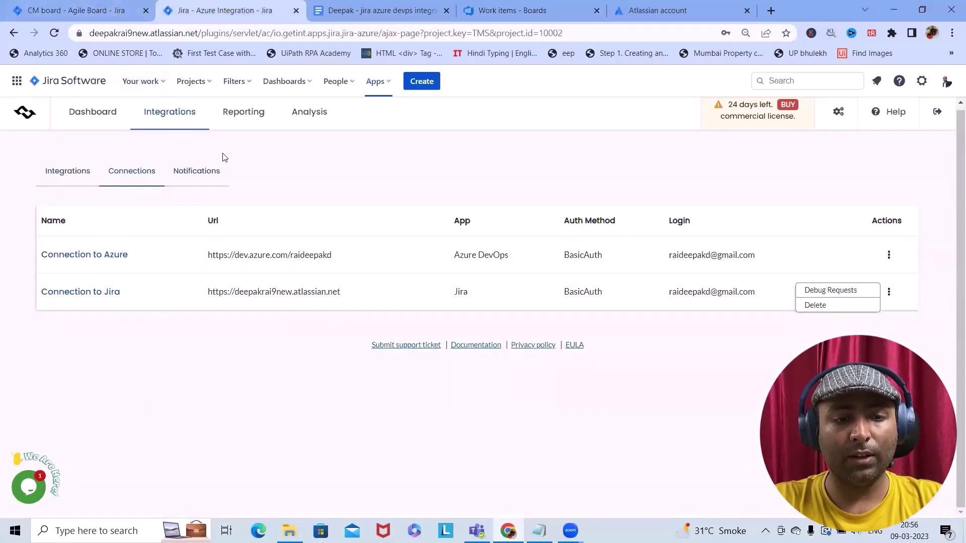
click(243, 115)
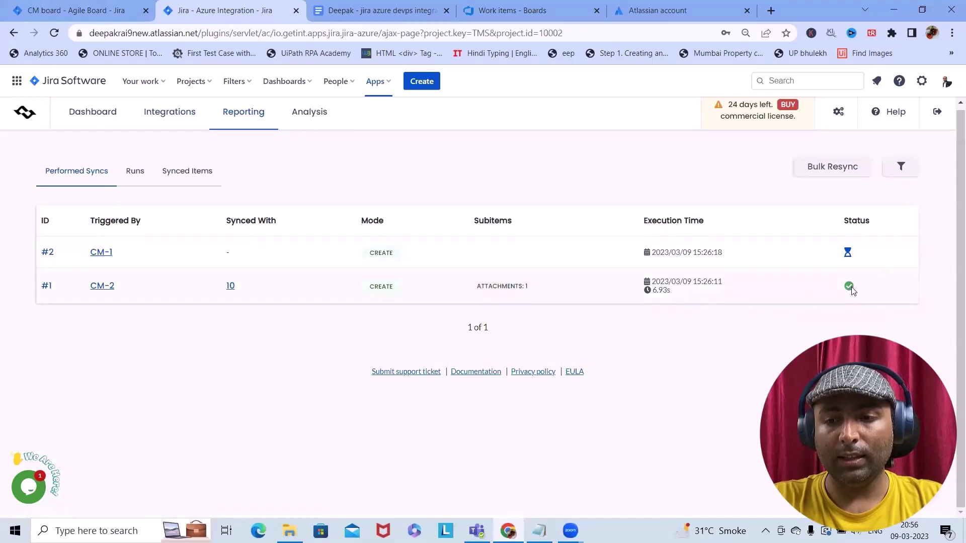
click(514, 9)
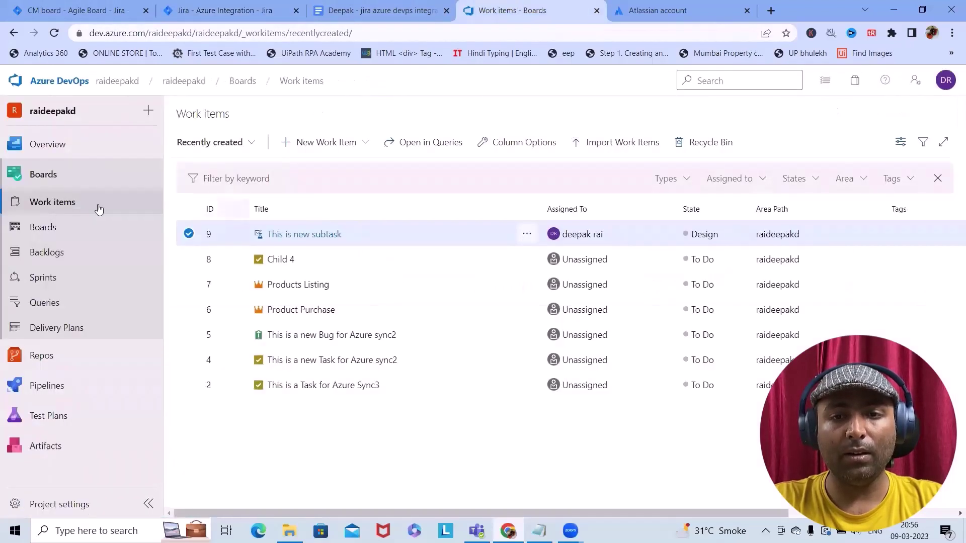
Refresh the list so items 10 and 11 appear, and verify item 11's image attachment
click(54, 33)
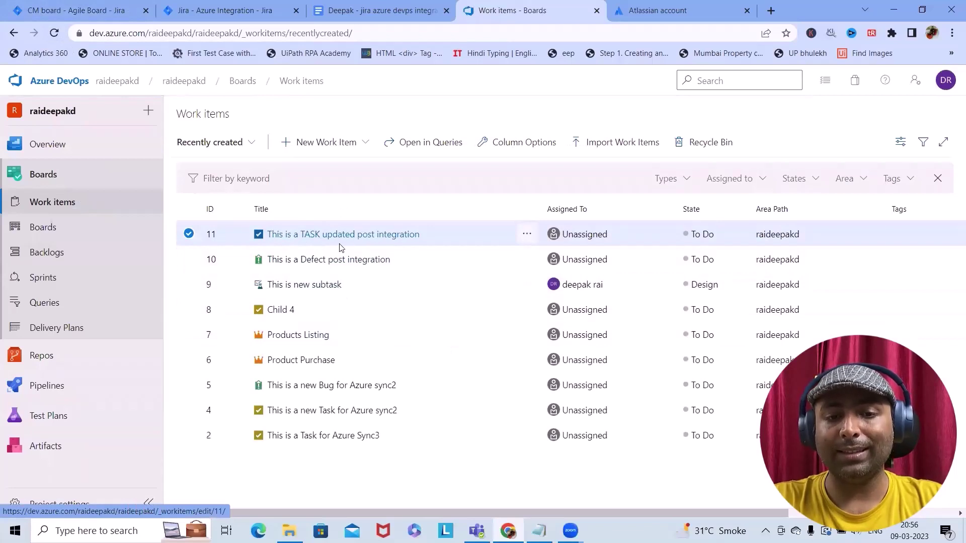
click(367, 238)
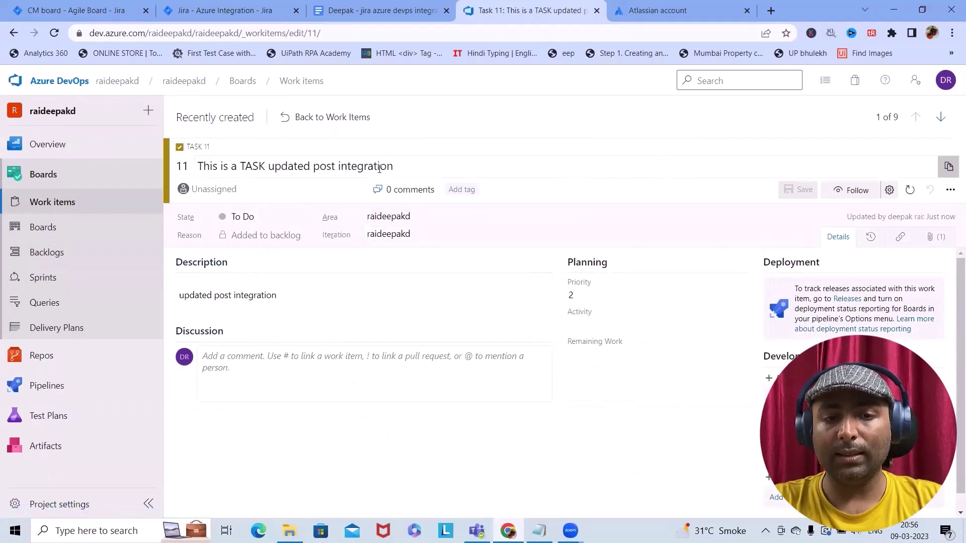
click(946, 245)
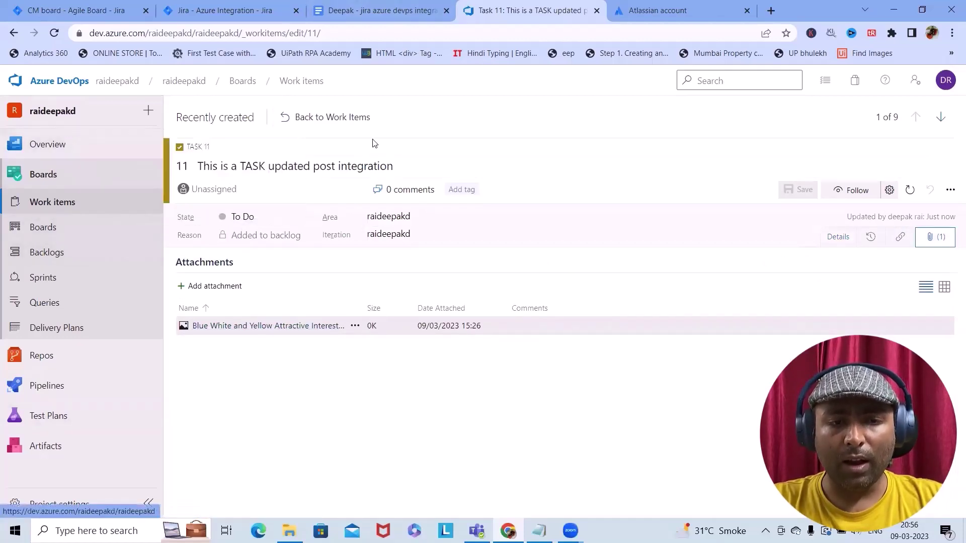
click(950, 191)
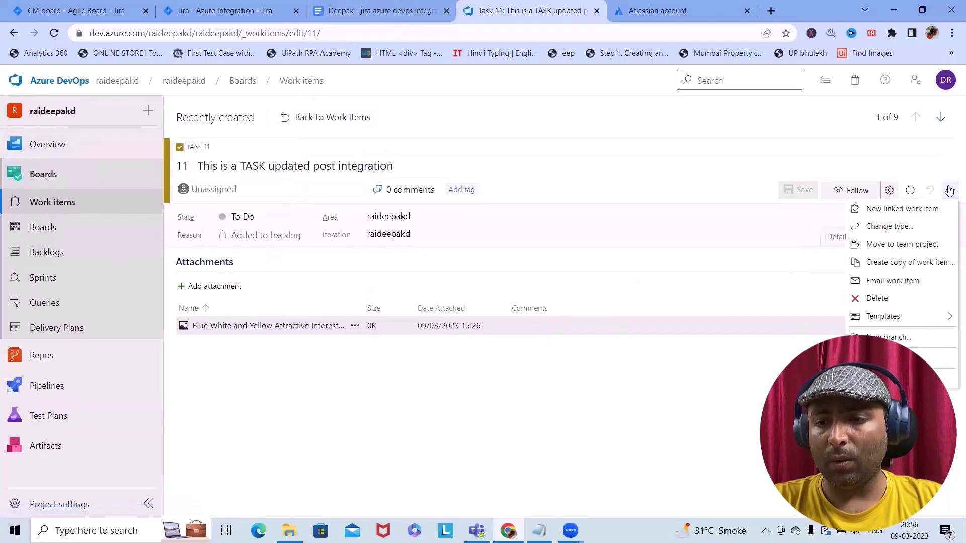
click(790, 326)
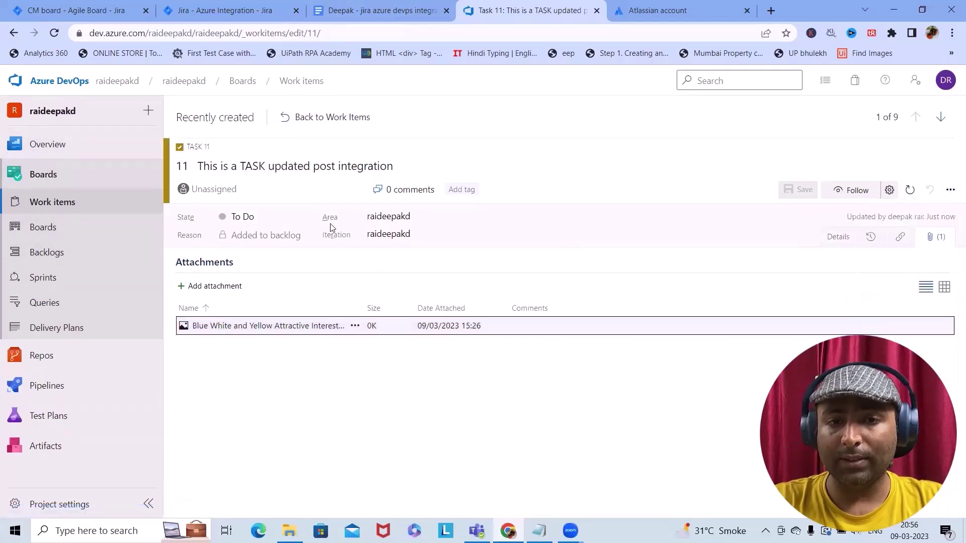
click(282, 118)
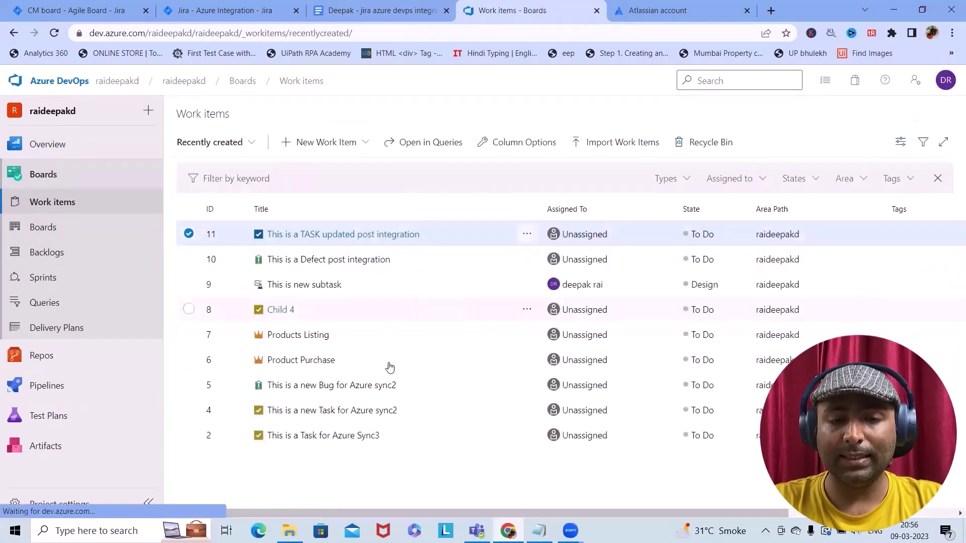
click(330, 144)
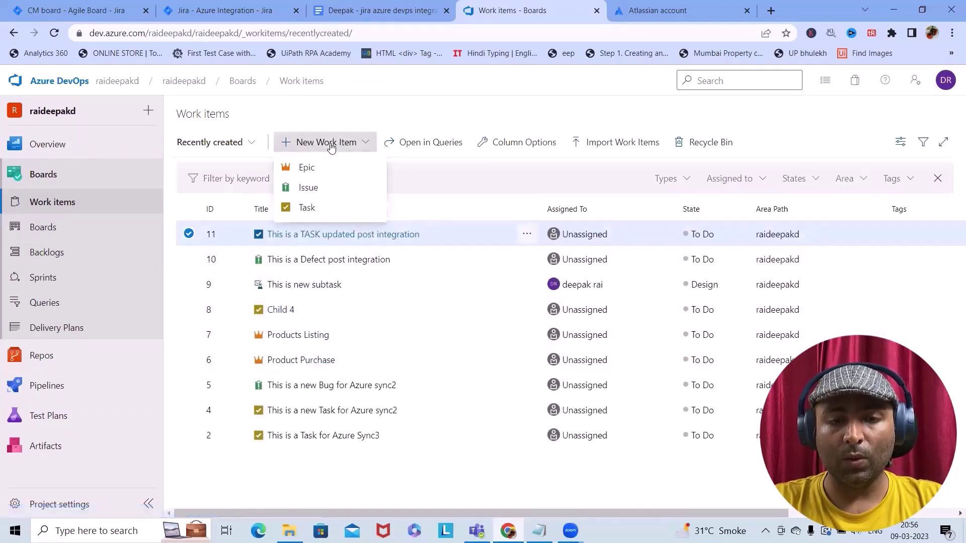
Create and save Task 12 'This task is added from Azure Devops', reusing the title as description
click(325, 208)
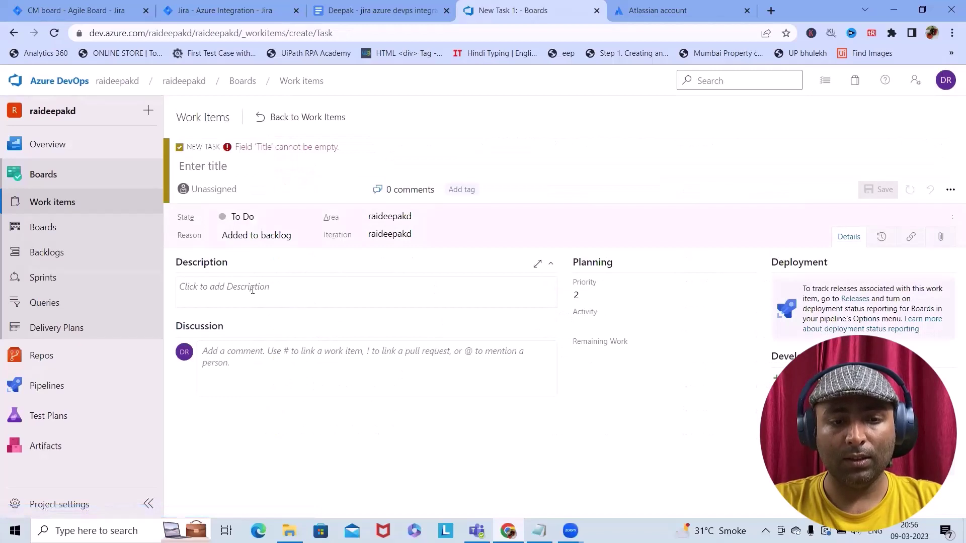
click(217, 166)
text(T)
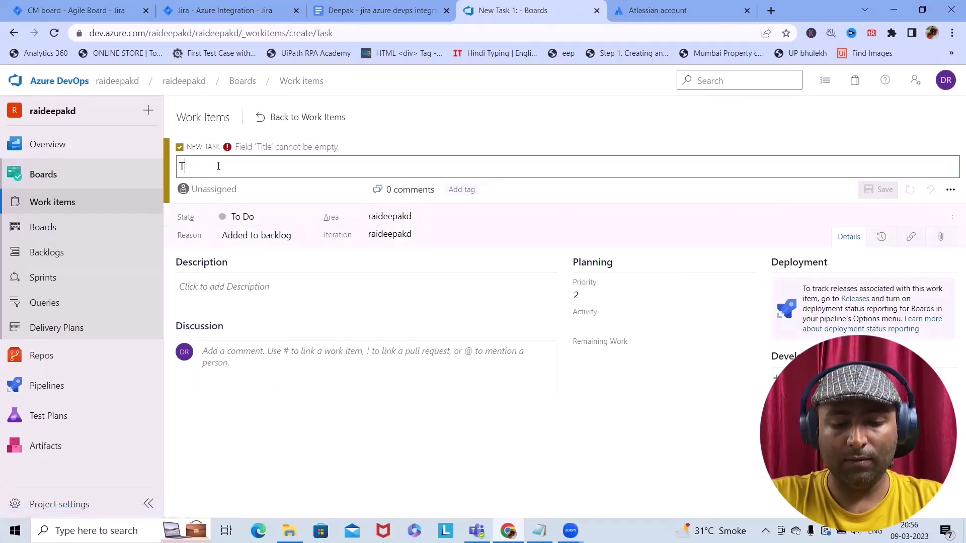
text(his tas)
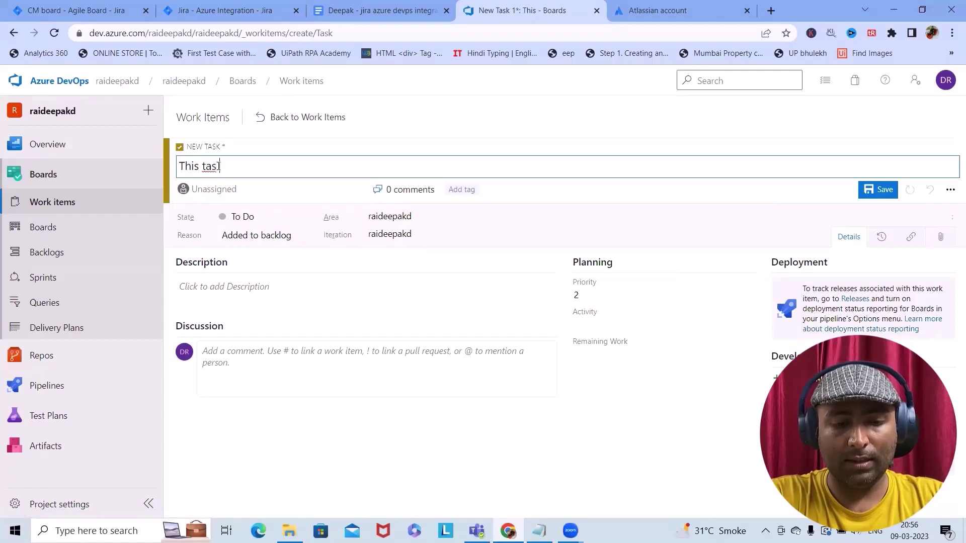
text(k is added from)
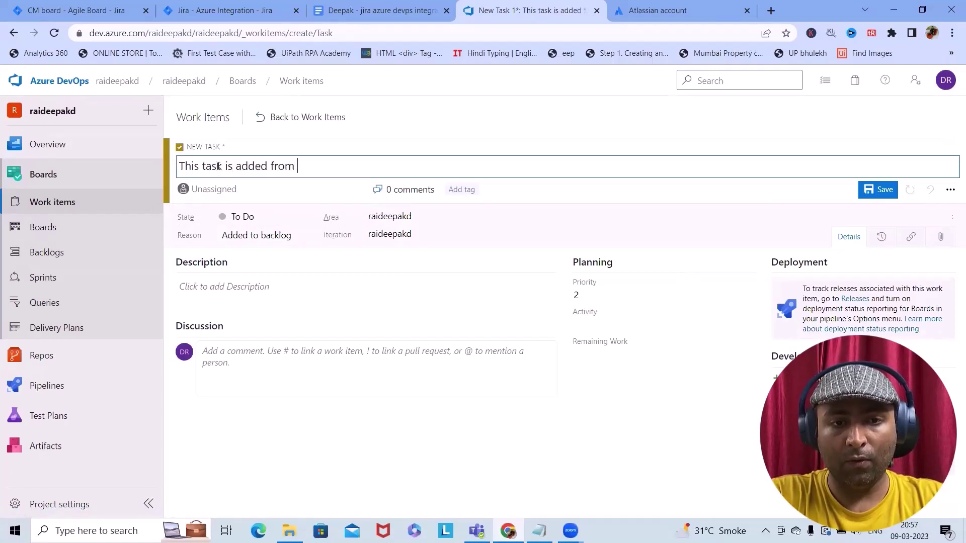
text( Azure Devops)
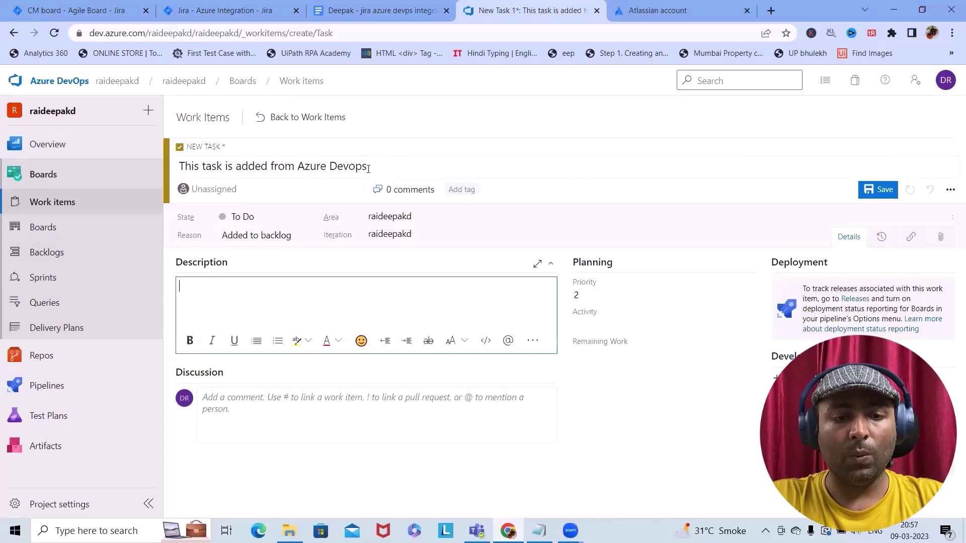
drag(368, 168, 179, 166)
key(ctrl+c)
click(271, 310)
key(ctrl+v)
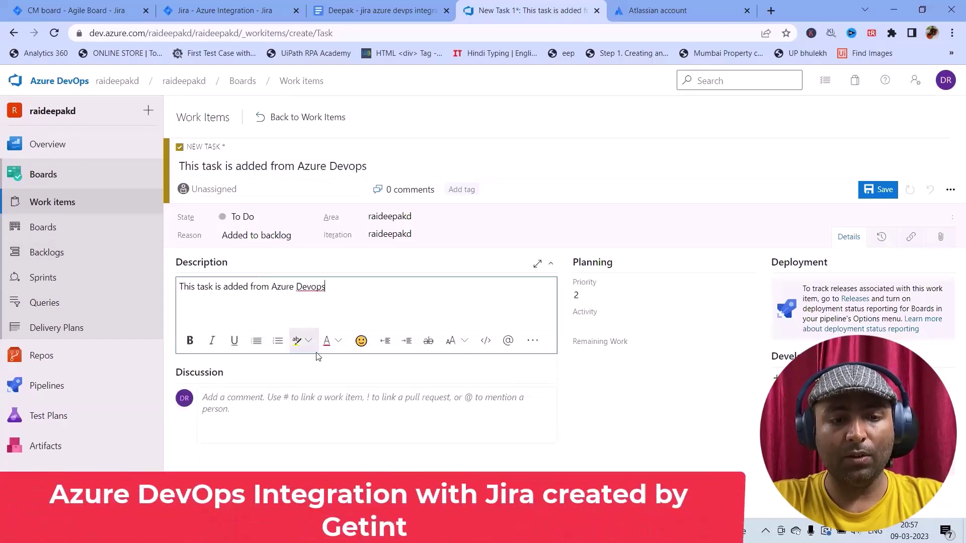
click(882, 190)
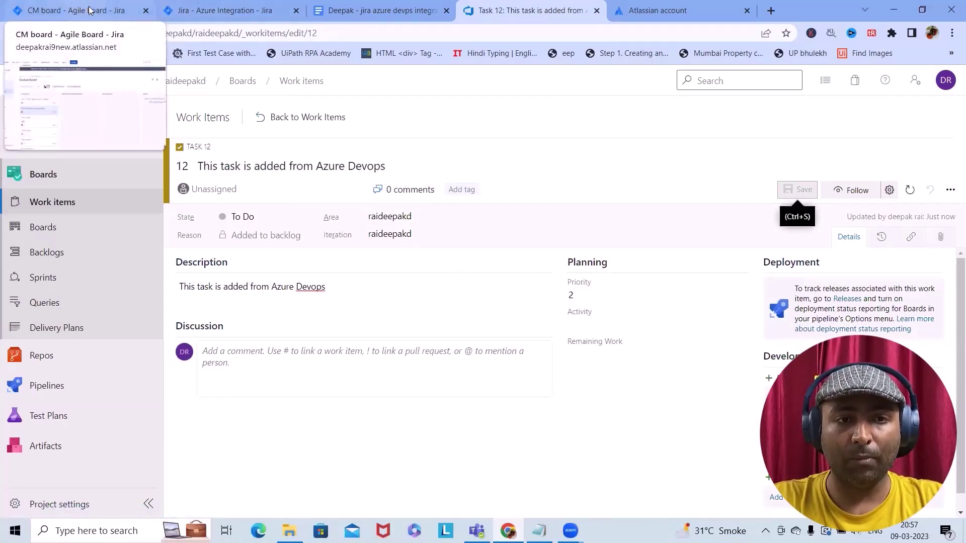
click(265, 119)
click(314, 144)
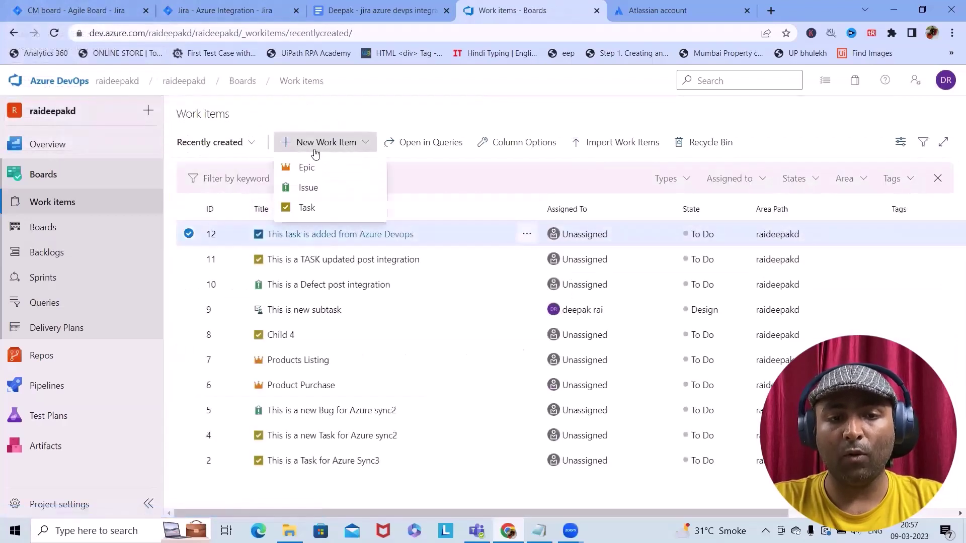
Create and save Epic 13 'Epic from Azure Devops' with the title copied into its description
click(311, 171)
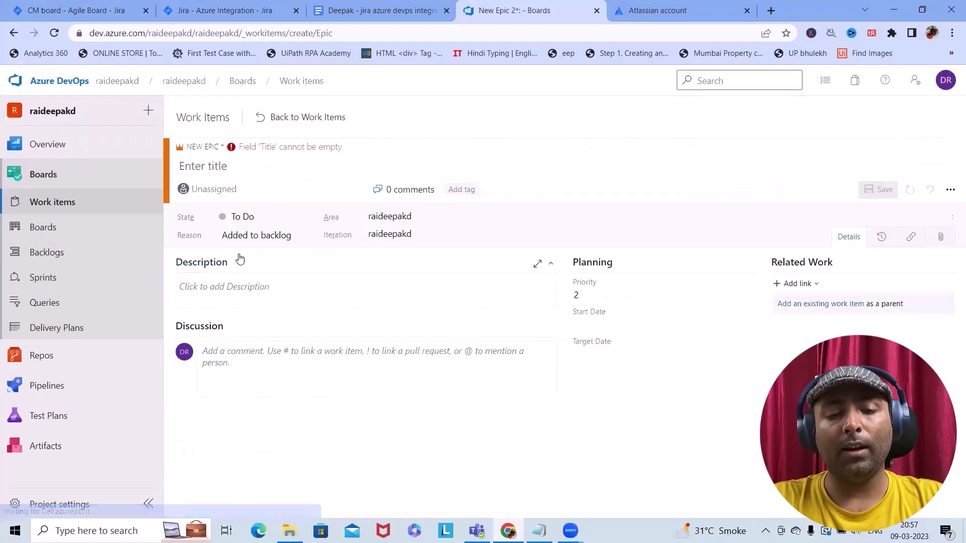
click(244, 166)
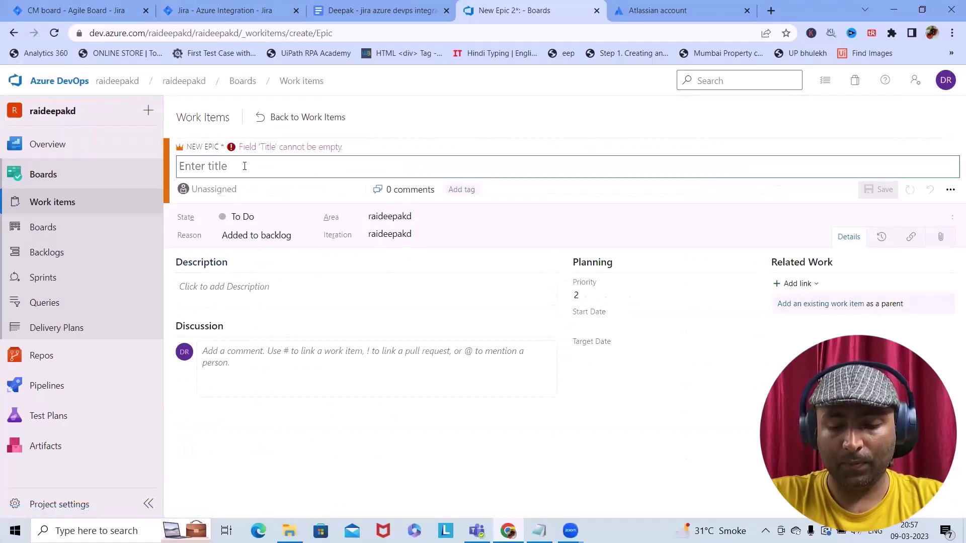
text(Epic fro)
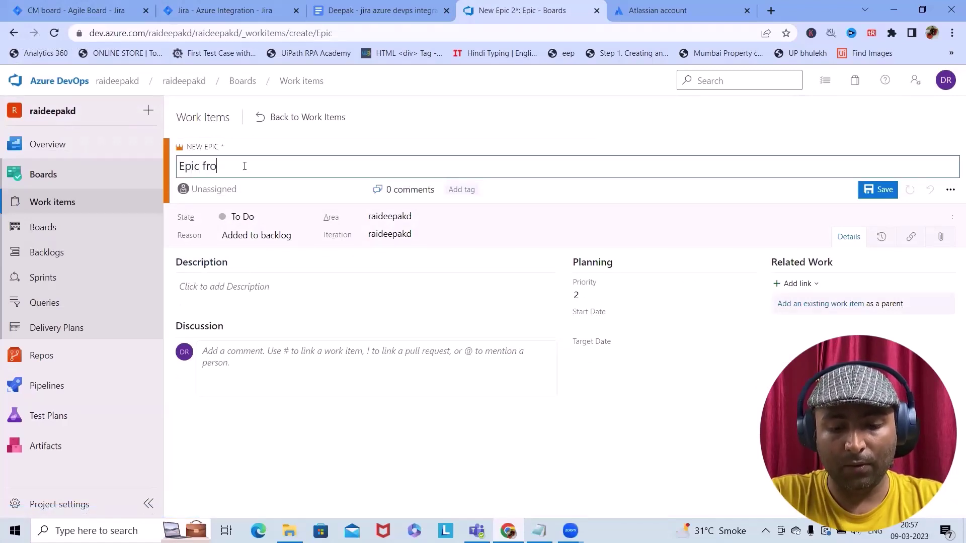
text(m Azure )
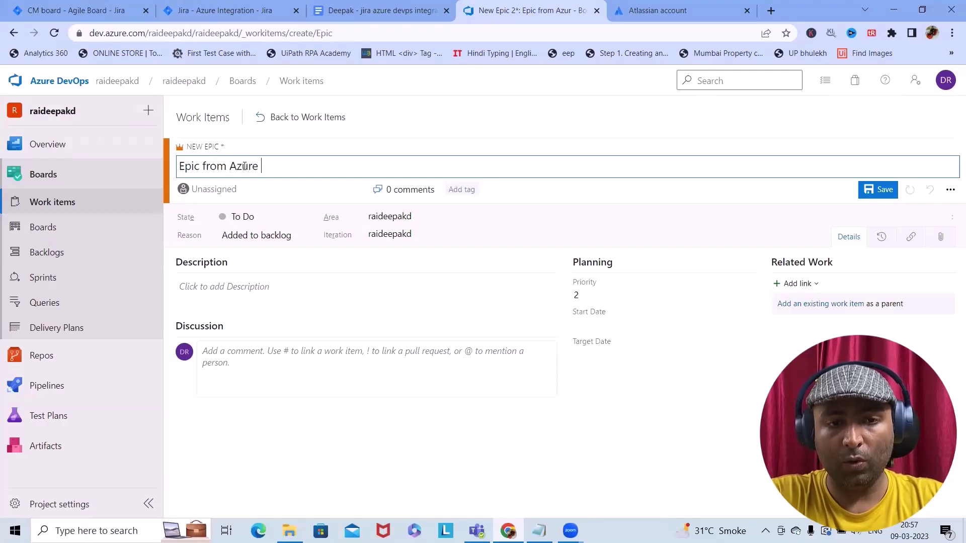
text(Devops)
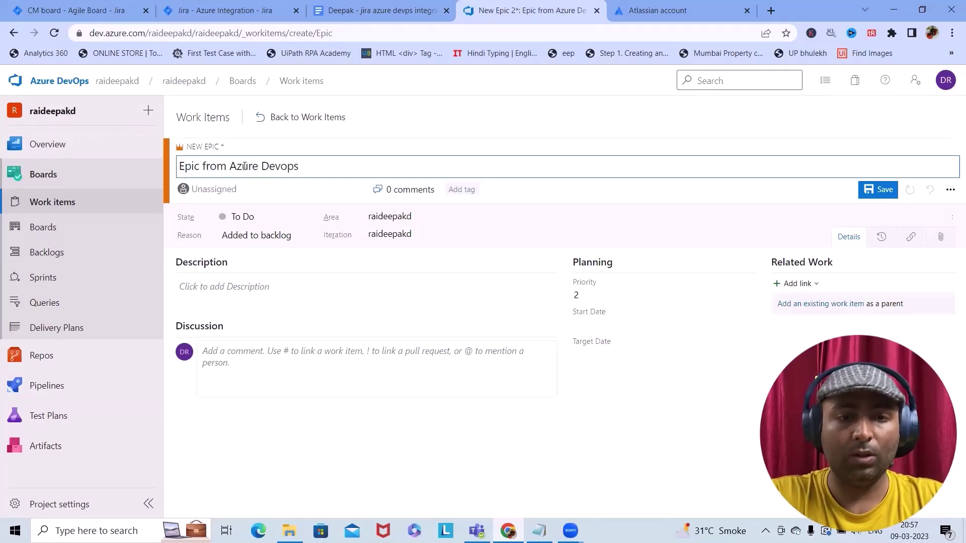
key(ctrl+shift+Left)
key(ctrl+shift+Left)
key(ctrl+shift+Left)
key(ctrl+shift+Left)
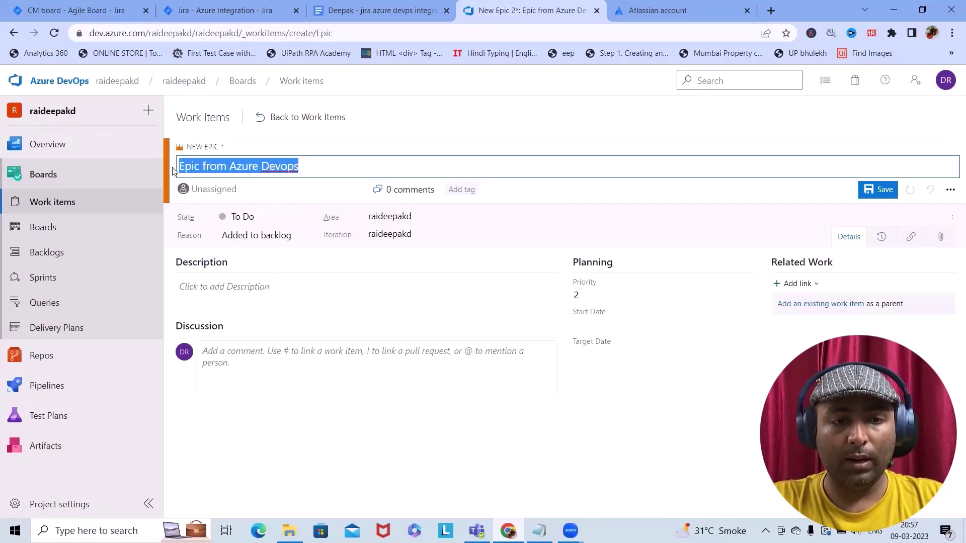
key(ctrl+c)
click(246, 288)
key(ctrl+v)
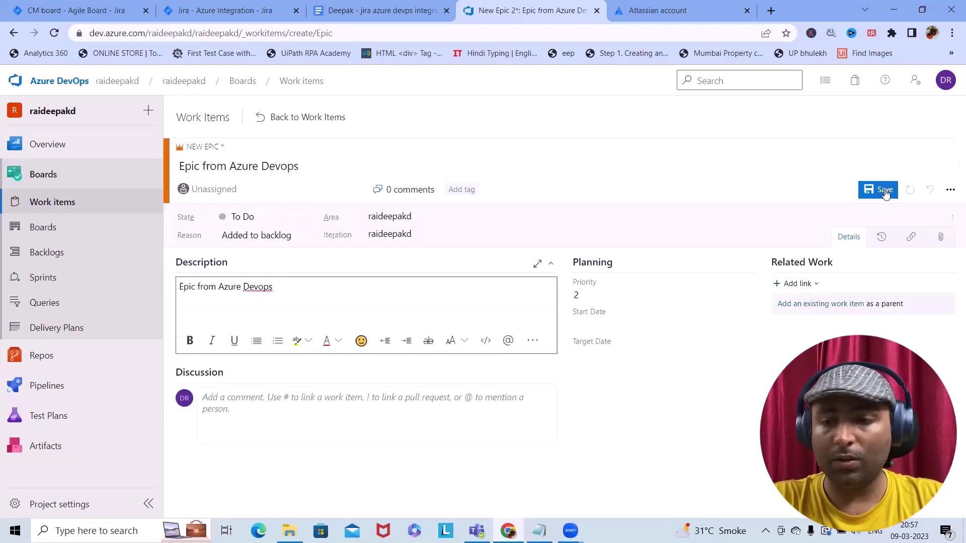
click(885, 190)
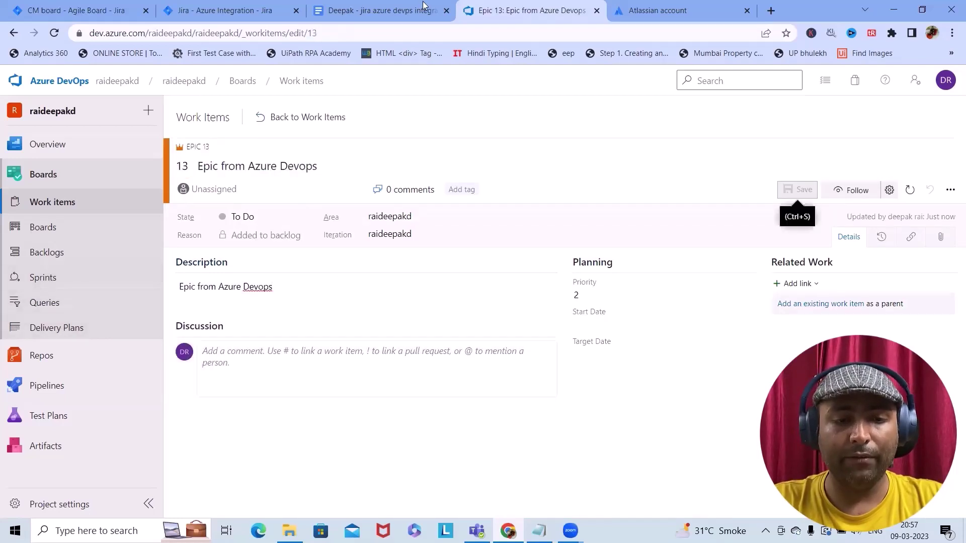
click(246, 11)
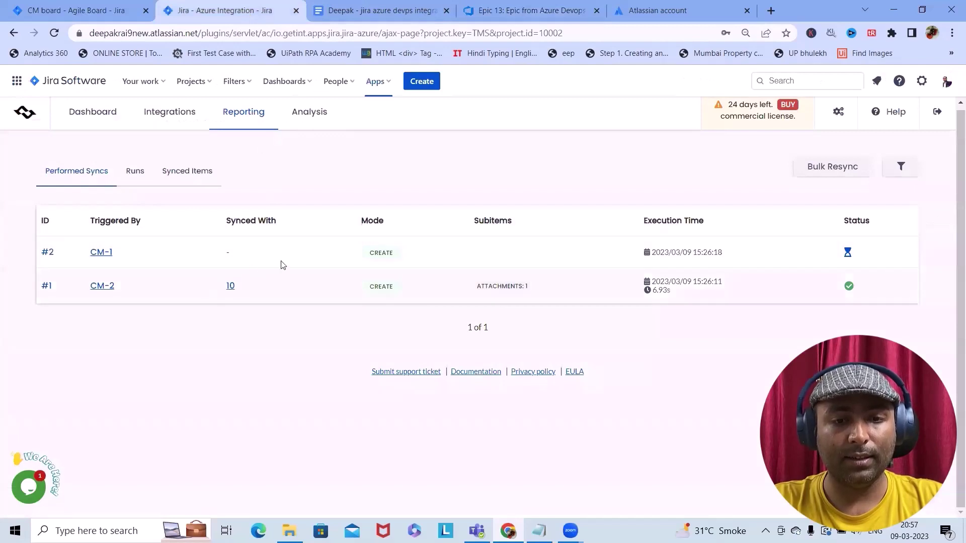
Reload the sync report to spot synced item 11, then return to Azure's work items list
key(F5)
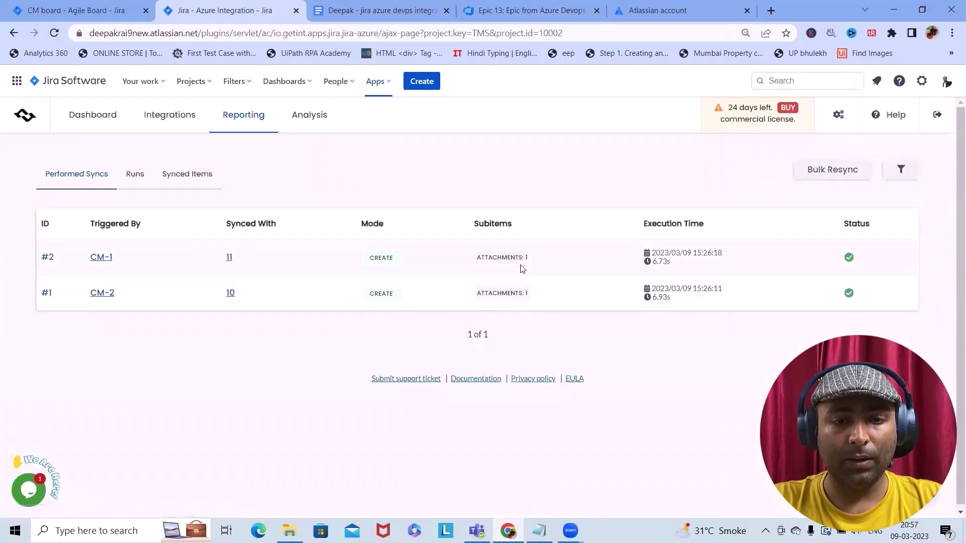
drag(510, 272, 123, 272)
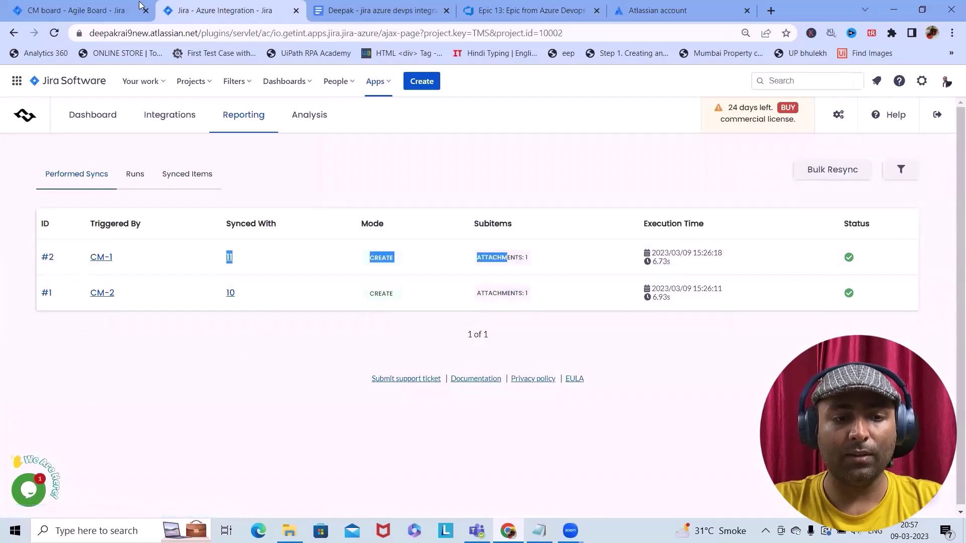
click(529, 11)
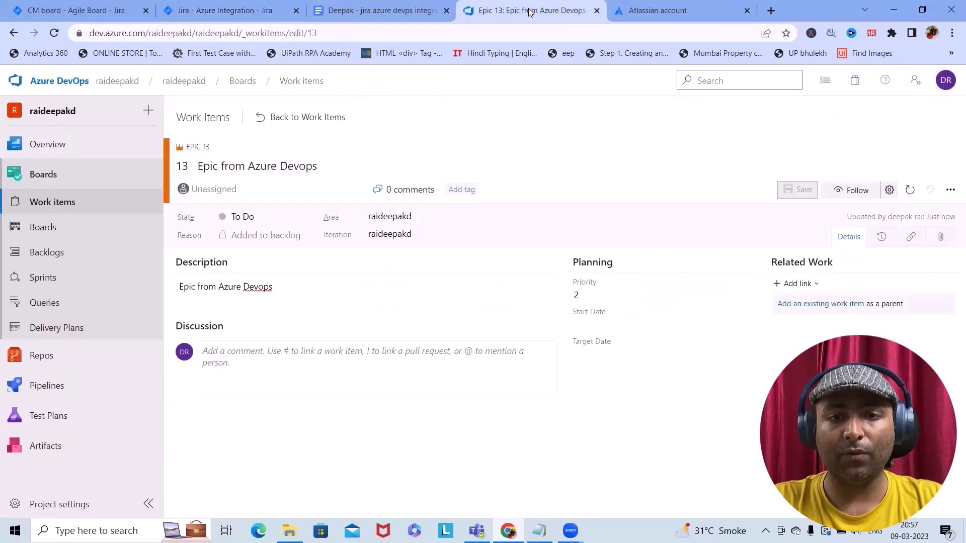
click(63, 201)
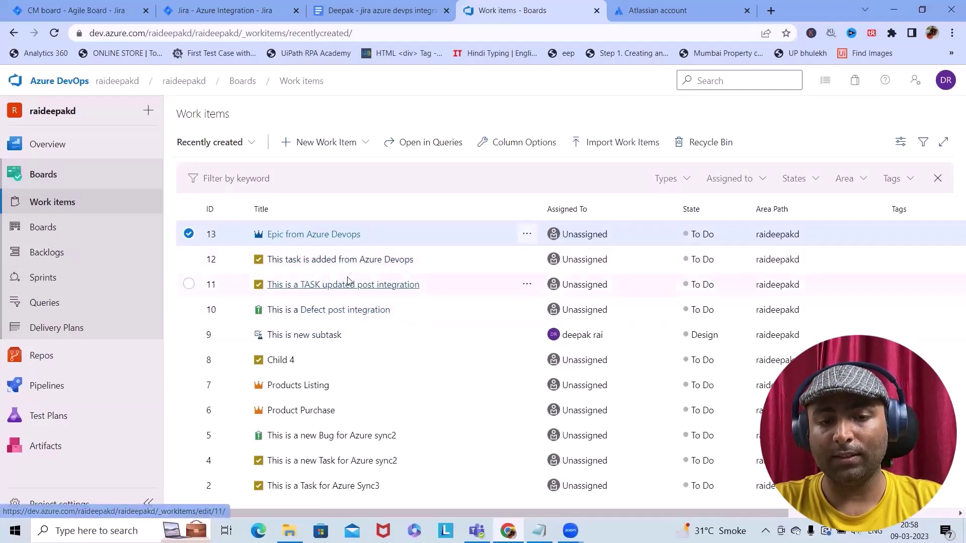
Reload Getint's Performed Syncs report and the Jira board to confirm both syncs completed
click(185, 13)
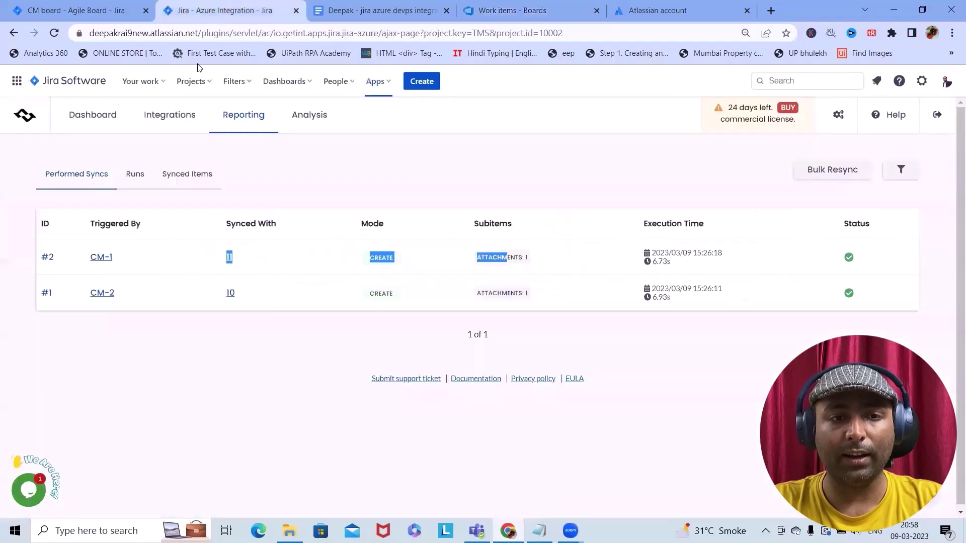
click(54, 33)
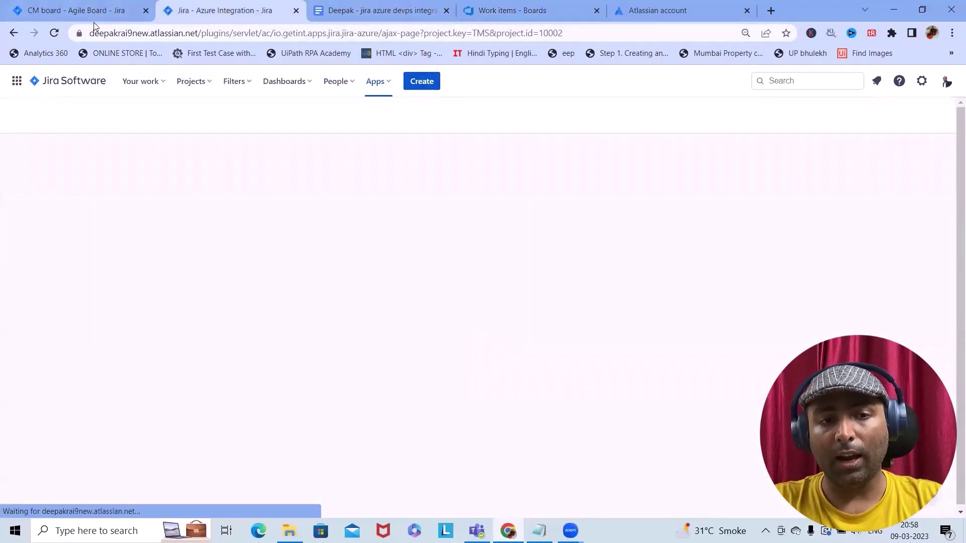
click(243, 116)
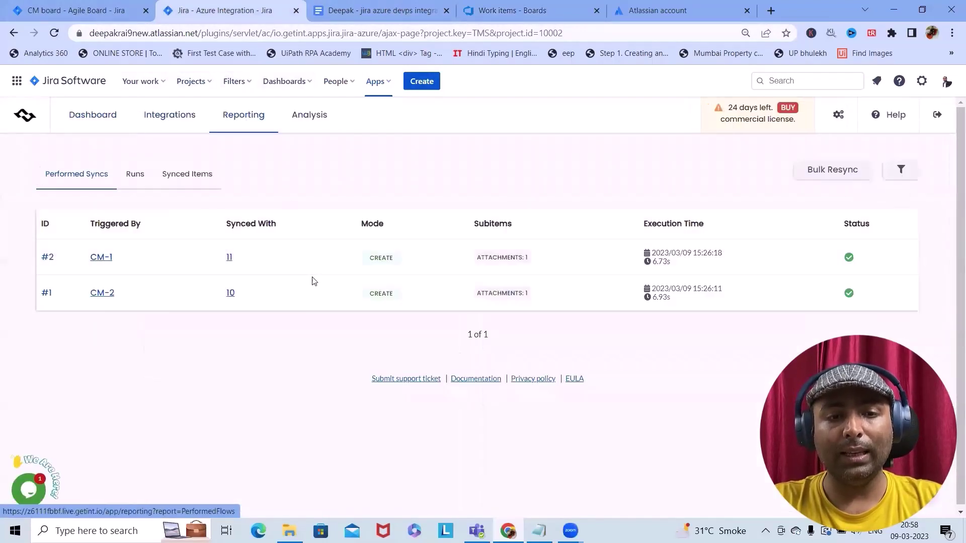
click(60, 9)
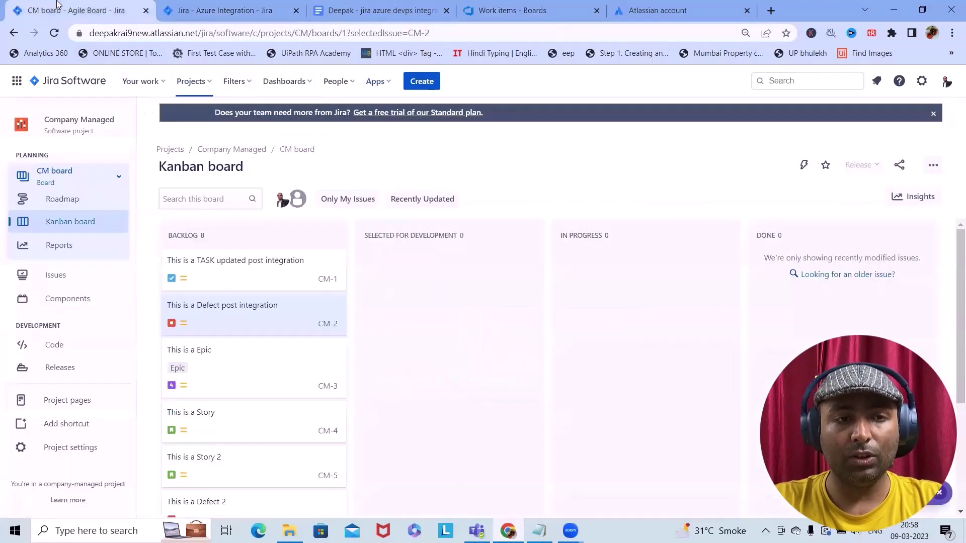
click(55, 34)
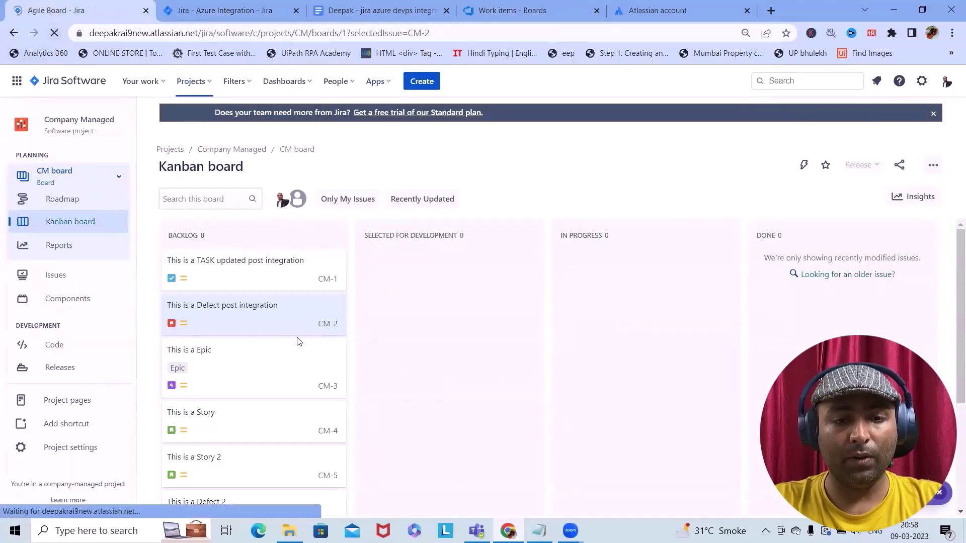
key(ctrl+Tab)
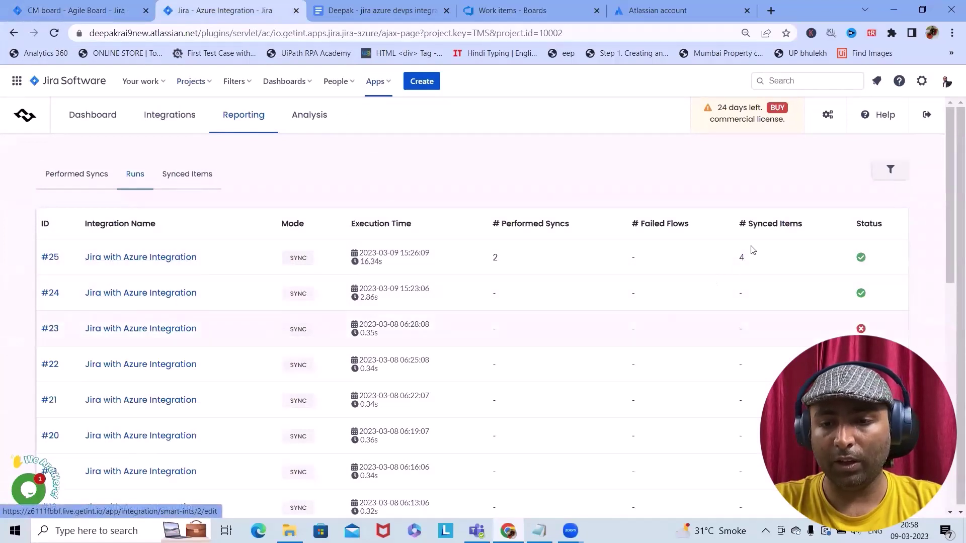
Inspect synced Azure items 10 and 11 in Synced Items, including subitems and resync options
click(174, 176)
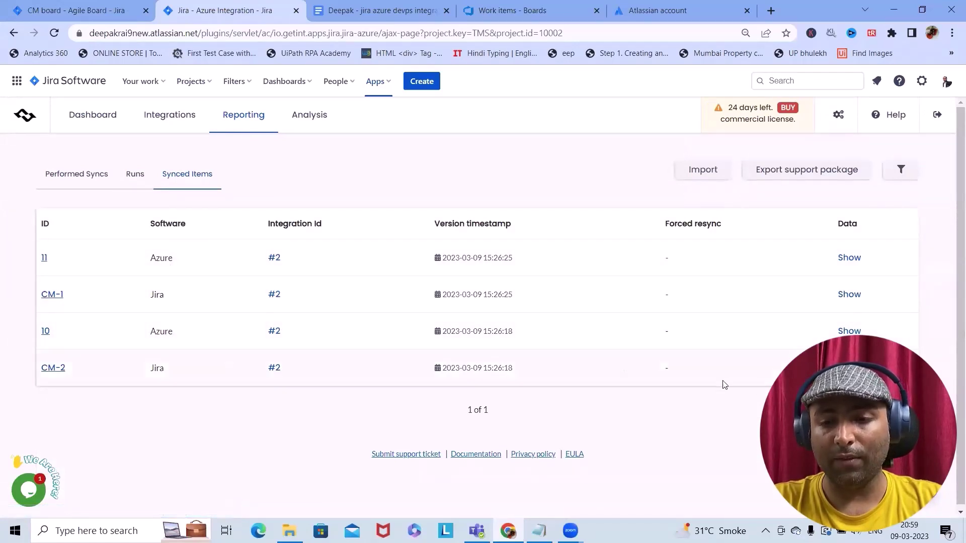
click(850, 331)
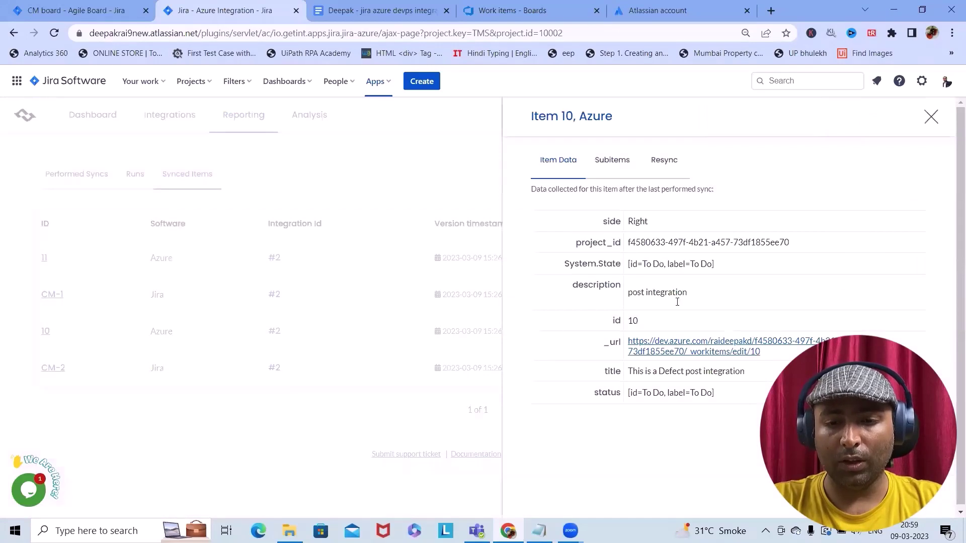
click(612, 162)
click(665, 164)
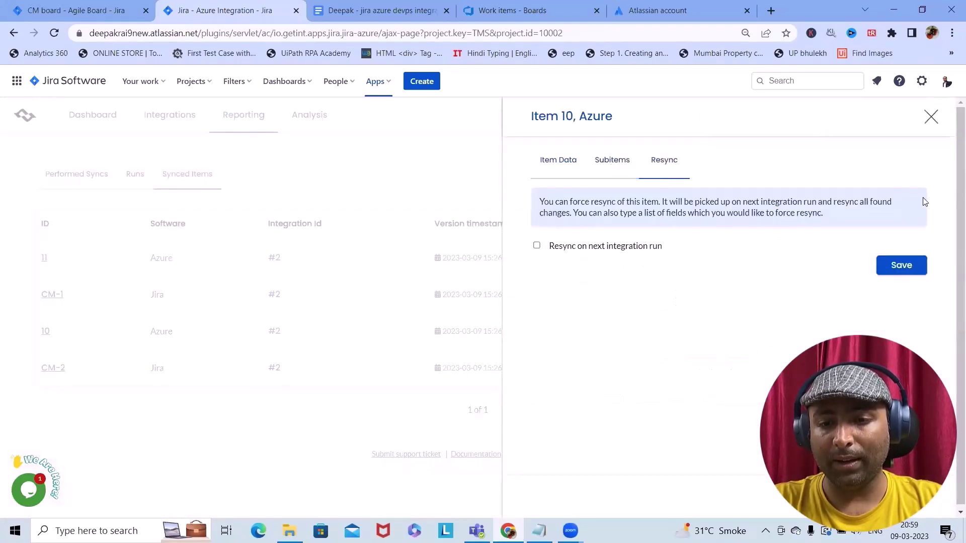
click(931, 117)
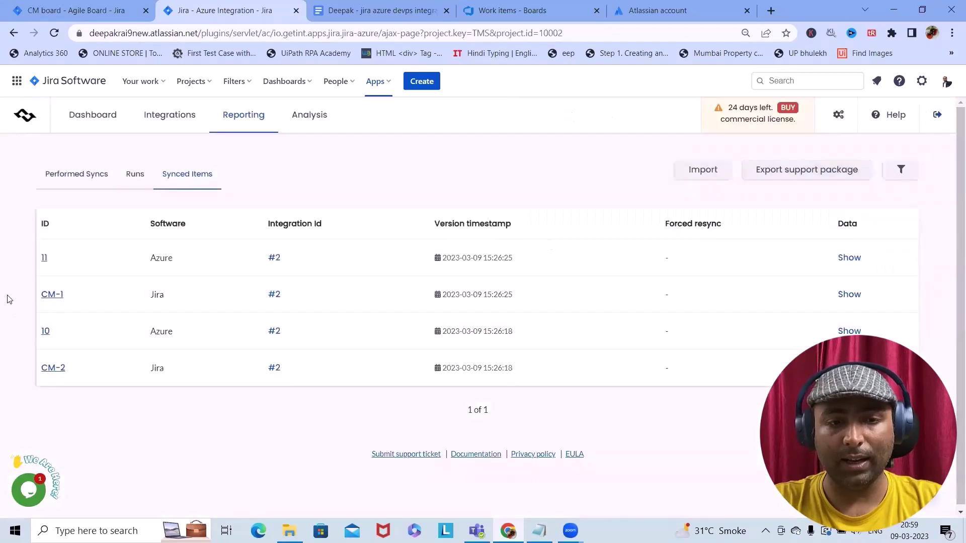
click(45, 258)
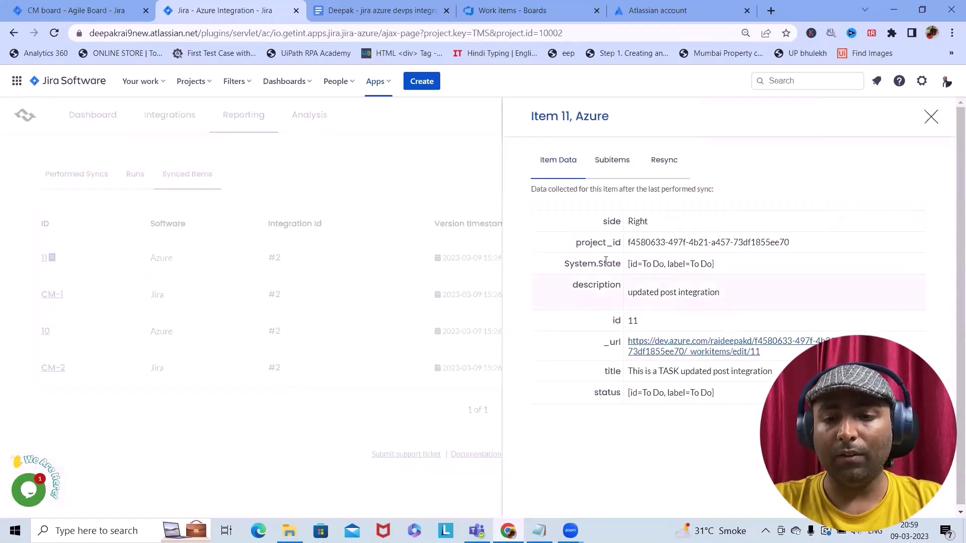
click(931, 118)
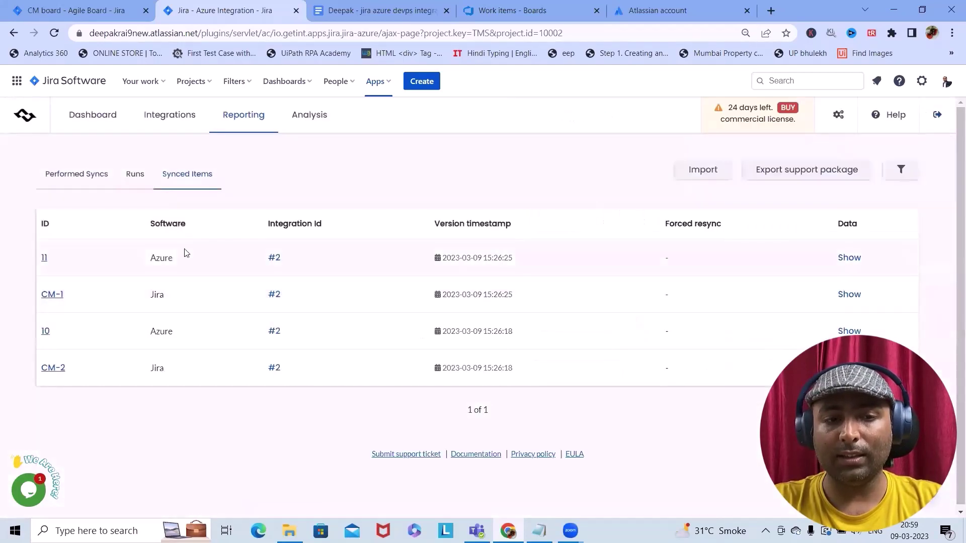
Review the Runs and Performed Syncs reports, then switch to the Jira Kanban board
click(147, 187)
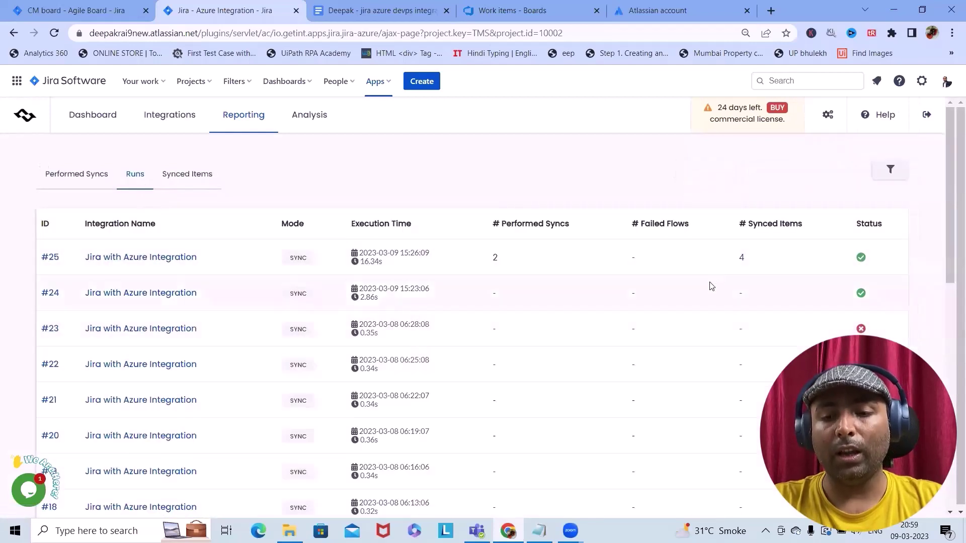
click(77, 175)
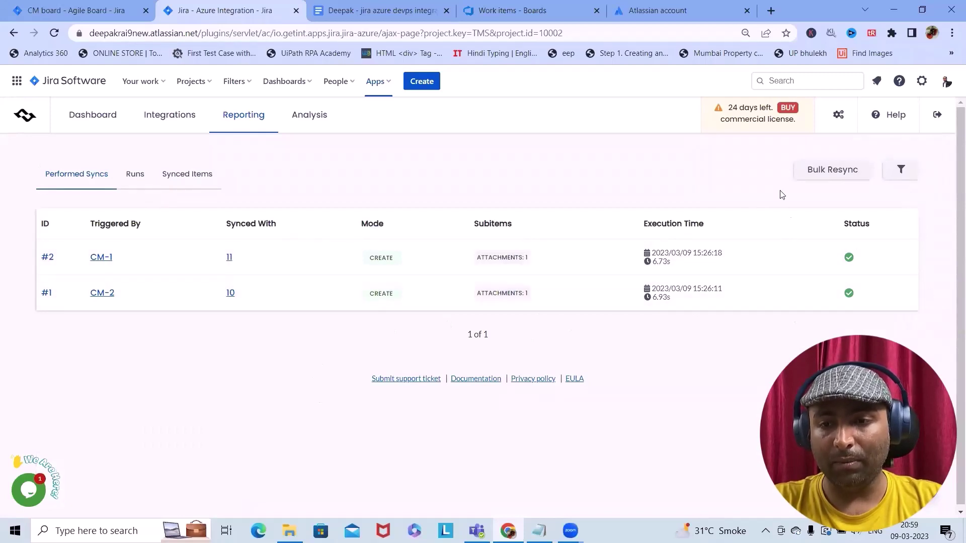
click(78, 7)
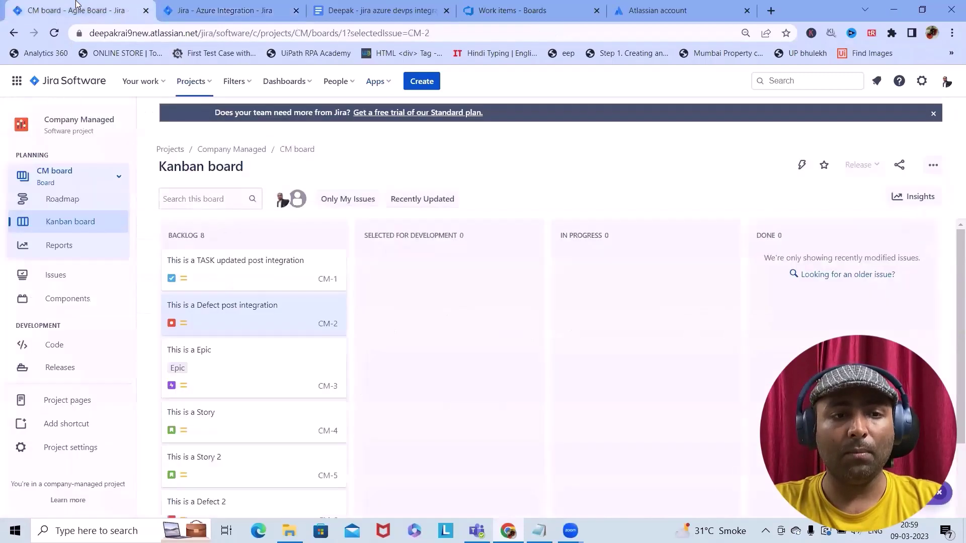
Reload the Jira CM board and scroll through it to check the newly synced issues
click(54, 33)
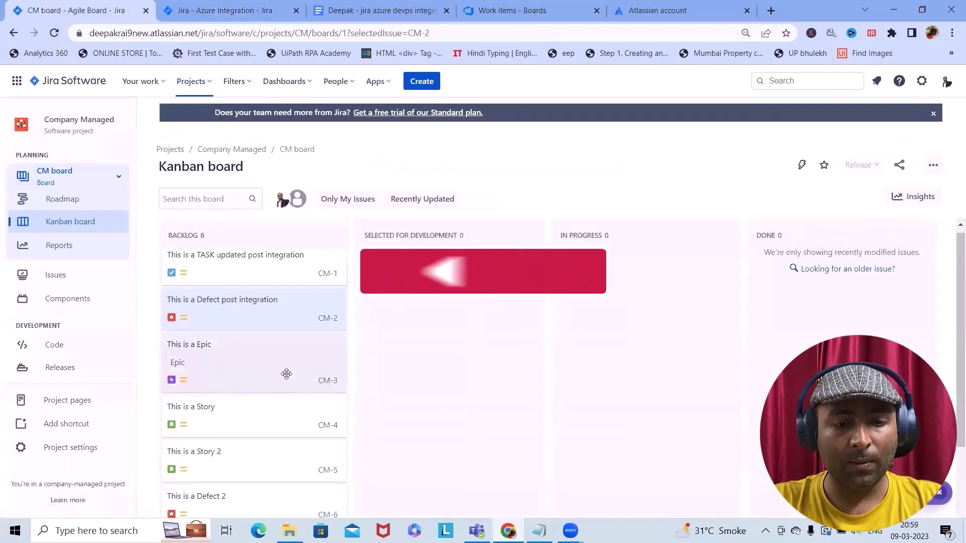
scroll(286, 374, down, 3)
key(ctrl+Tab)
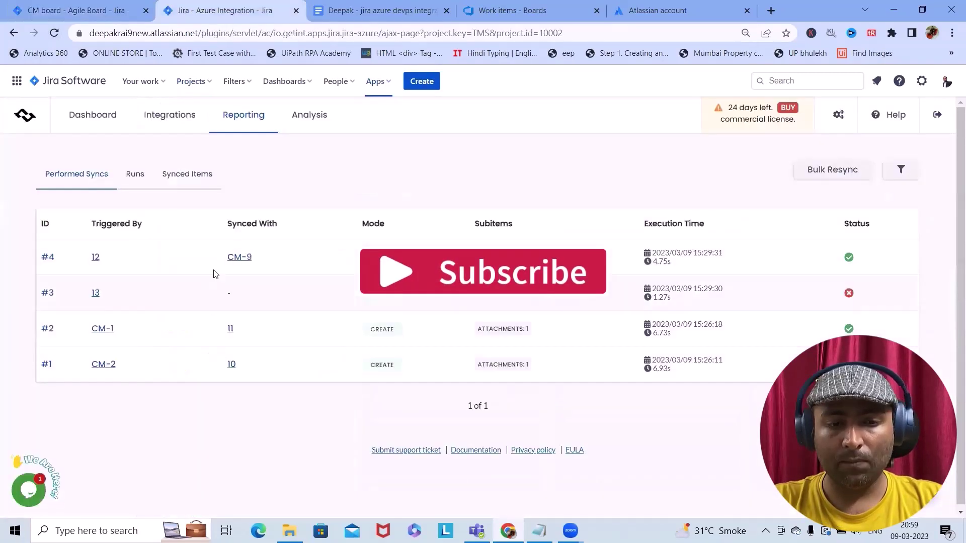
click(239, 258)
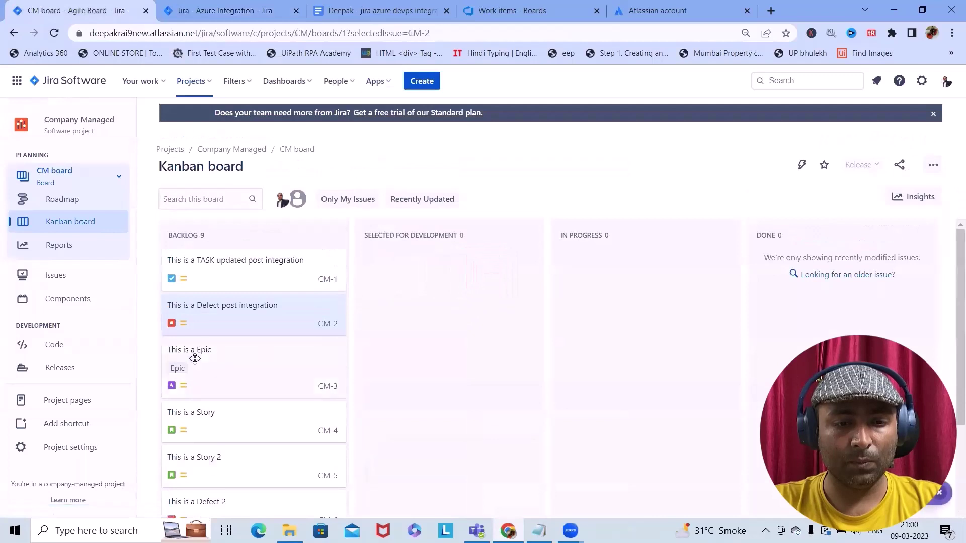
scroll(257, 423, down, 4)
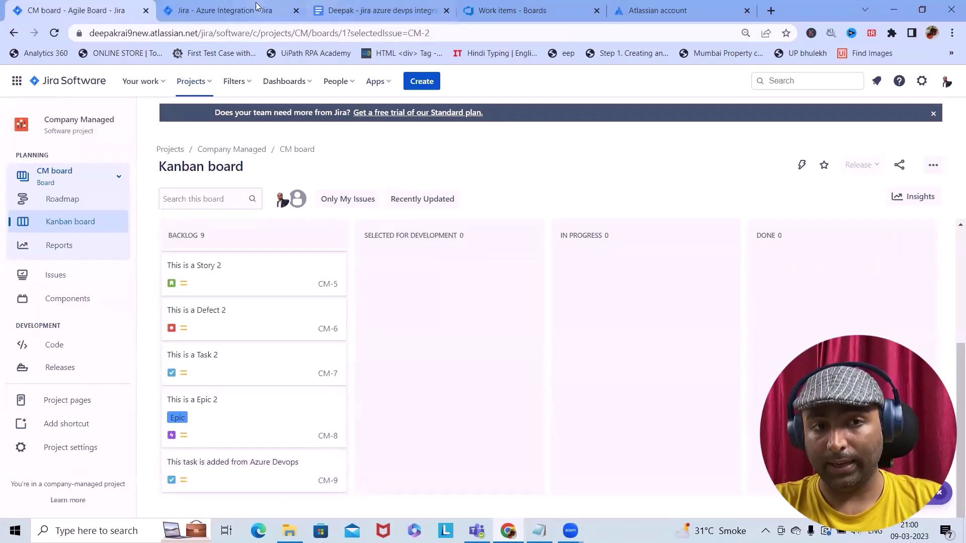
Inspect failed Azure item 13's synced data, including its System.State value, in Performed Syncs
click(234, 9)
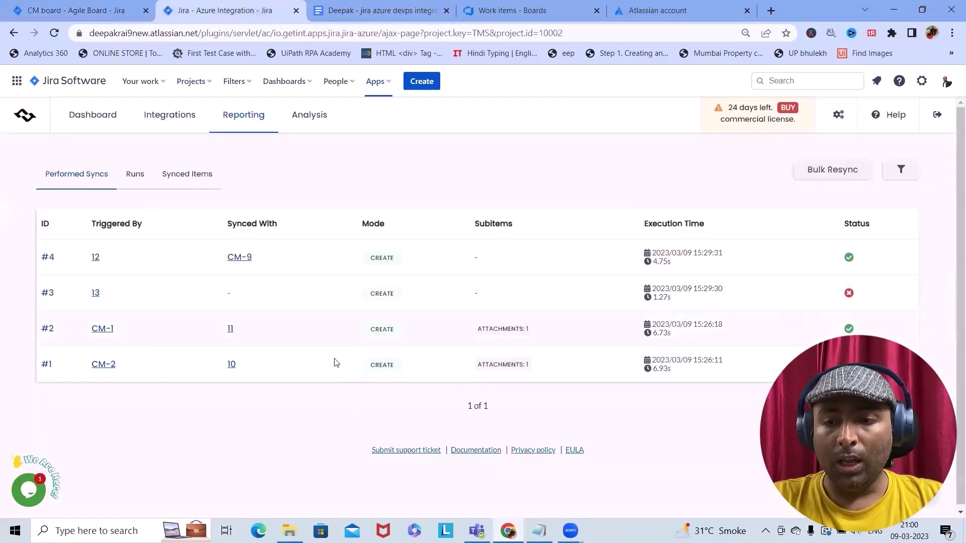
click(103, 293)
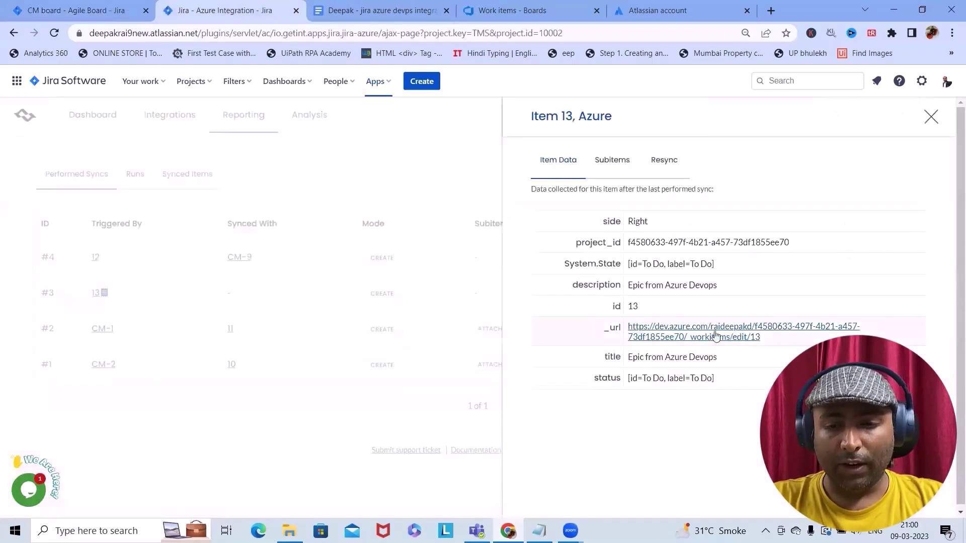
drag(646, 266, 735, 264)
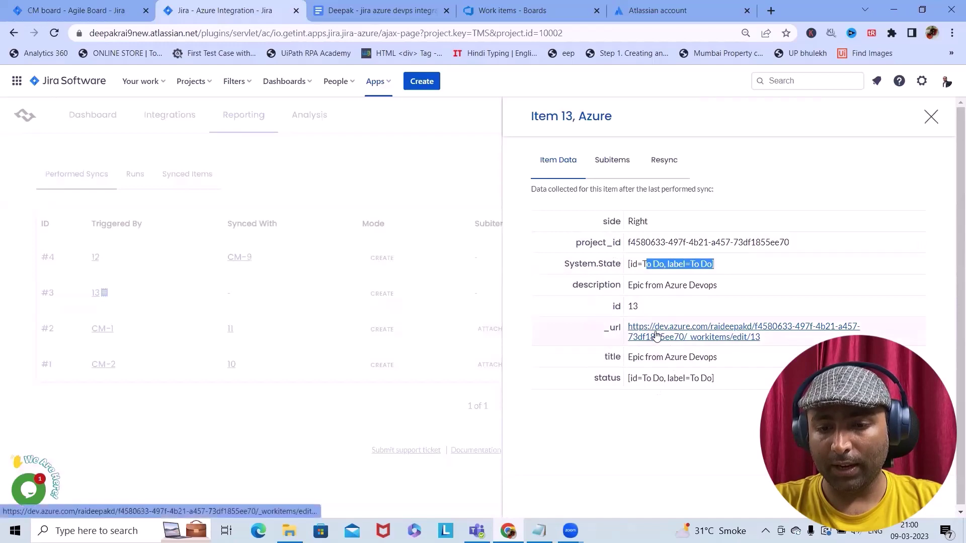
click(392, 175)
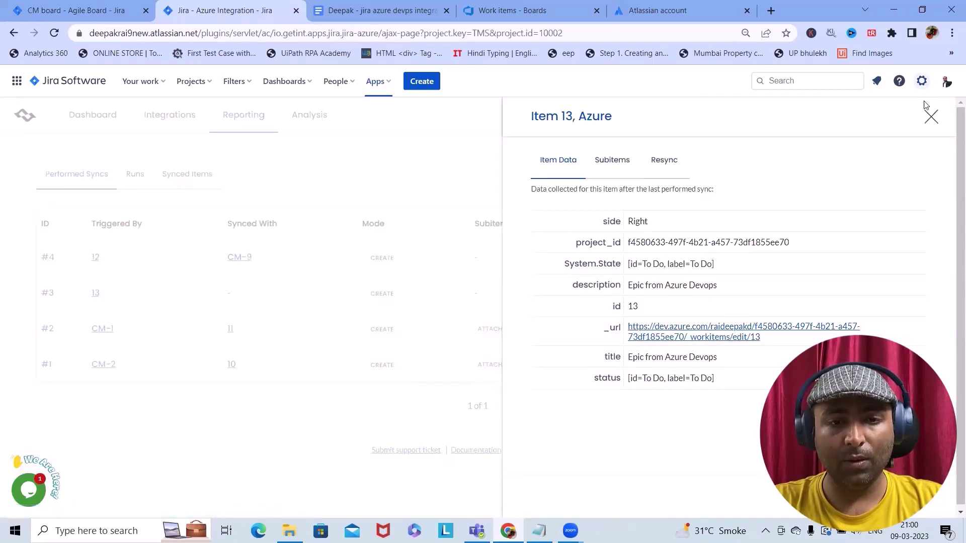
click(932, 118)
click(305, 121)
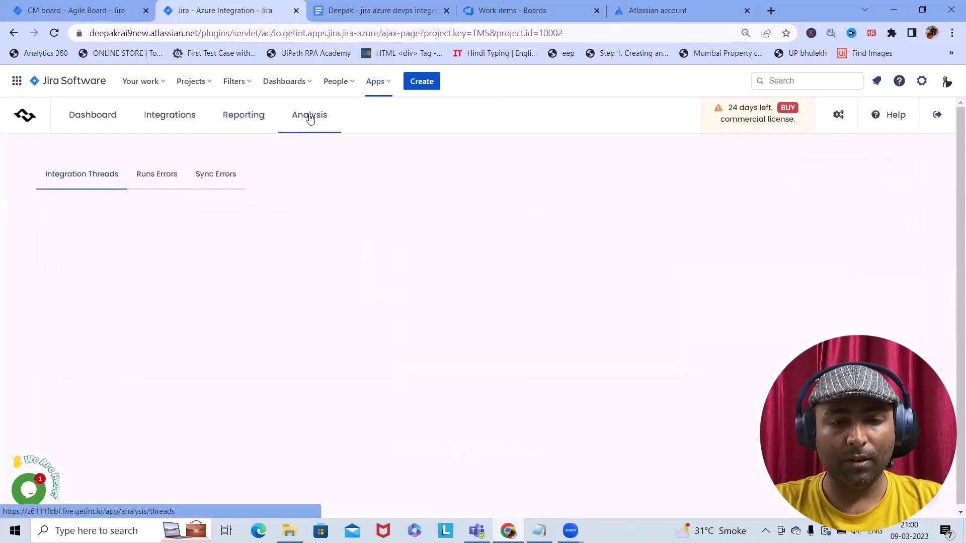
Review the Runs Errors list, including the invalid Jira license error
click(161, 177)
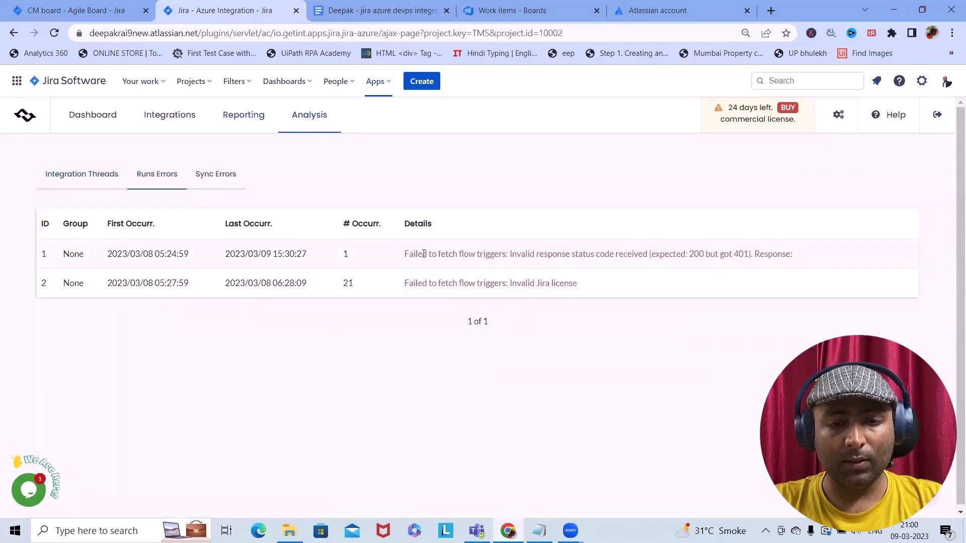
drag(424, 254, 800, 258)
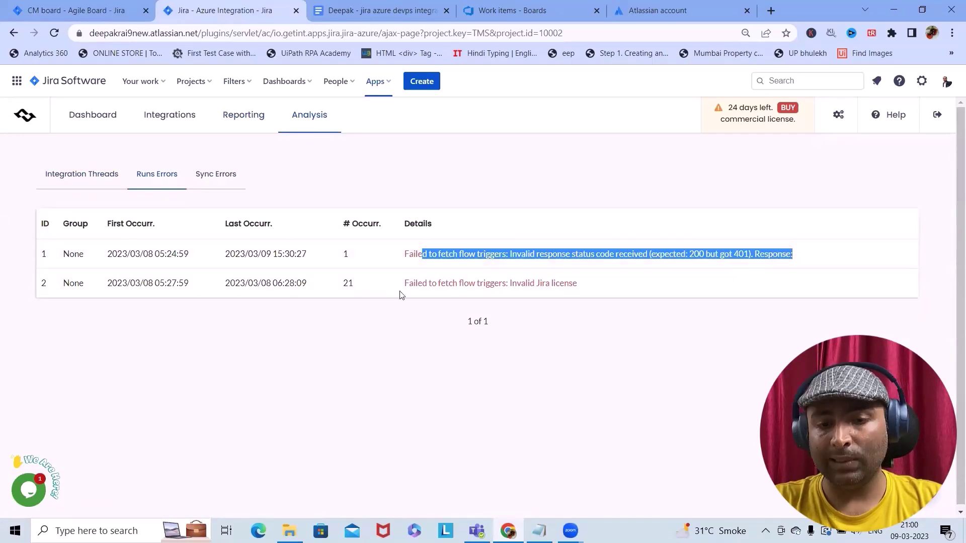
drag(392, 286, 617, 295)
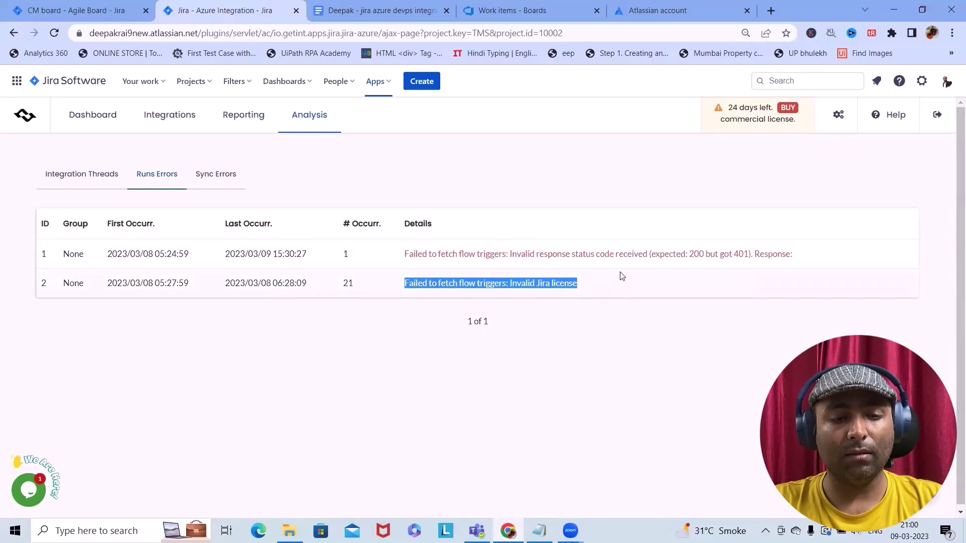
Read the flow #3 sync error requiring the Epic Name field, then return to the CM board
click(216, 173)
drag(224, 255, 790, 262)
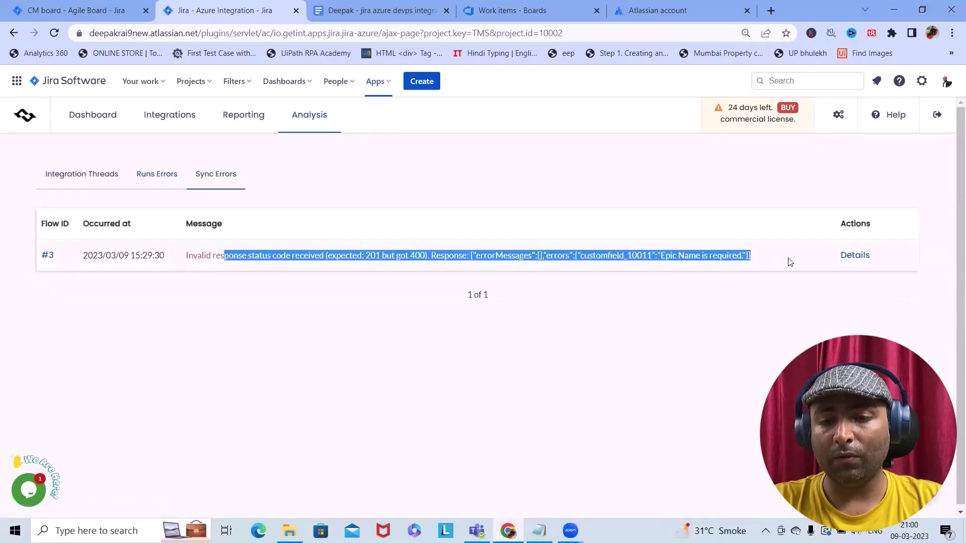
click(713, 300)
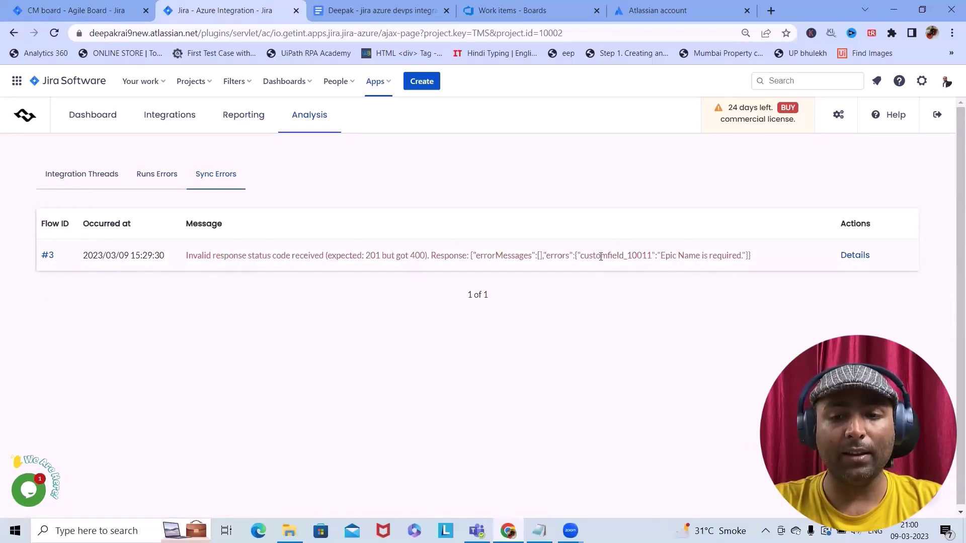
drag(601, 257, 654, 254)
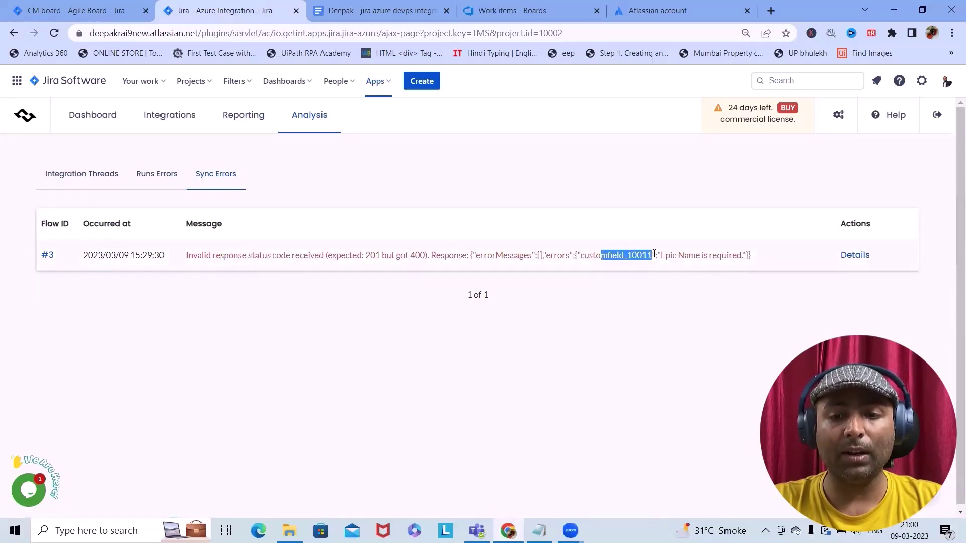
click(552, 257)
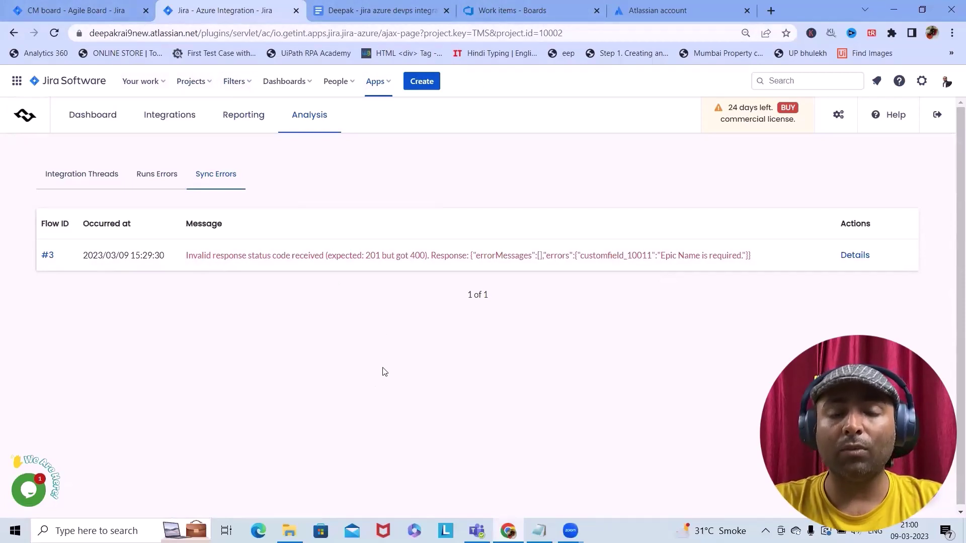
click(86, 4)
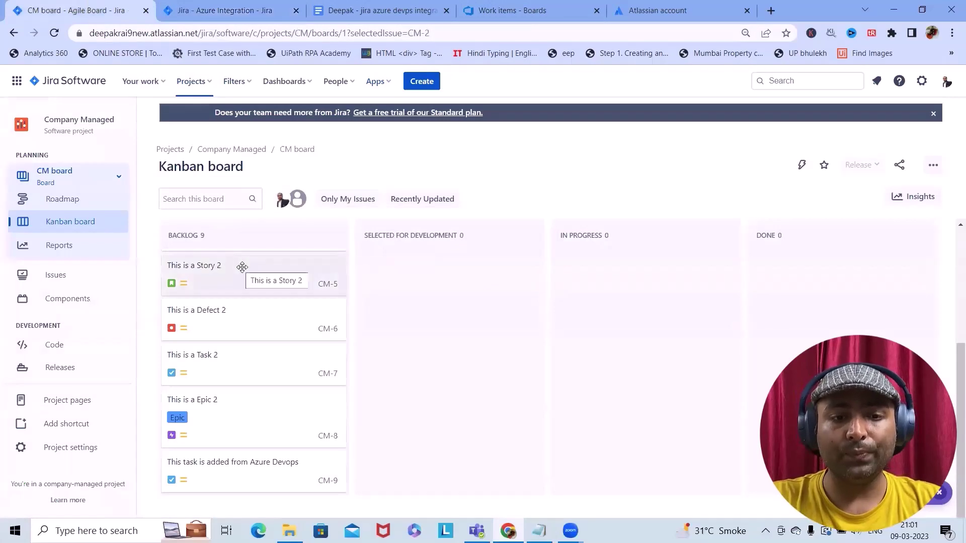
Create a Bug issue with summary 'This Bug is created post integration' on the CM board
scroll(246, 395, up, 4)
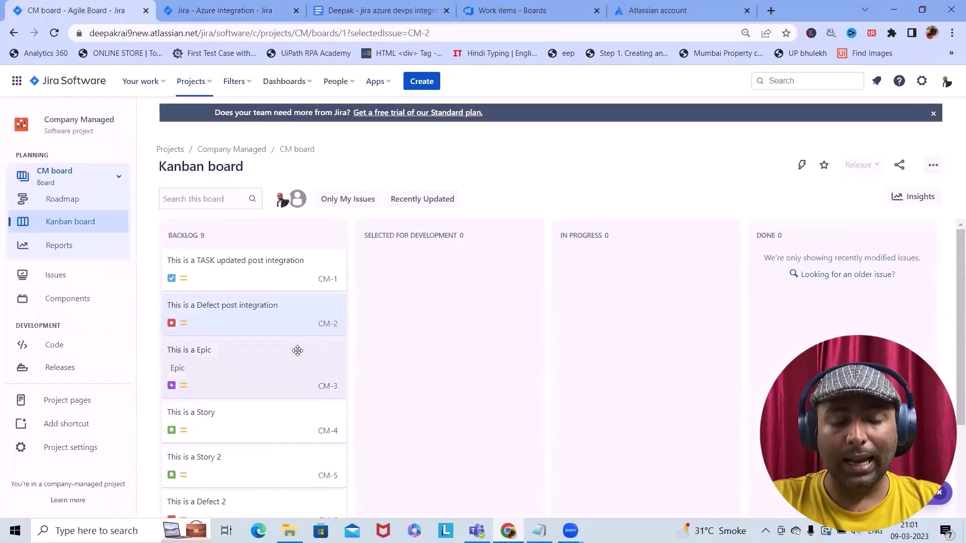
click(417, 83)
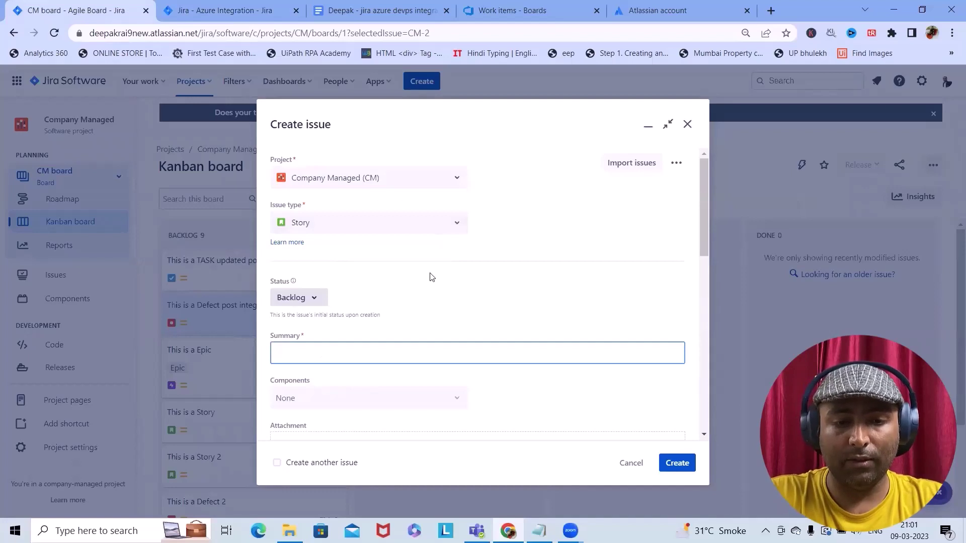
click(453, 222)
click(355, 274)
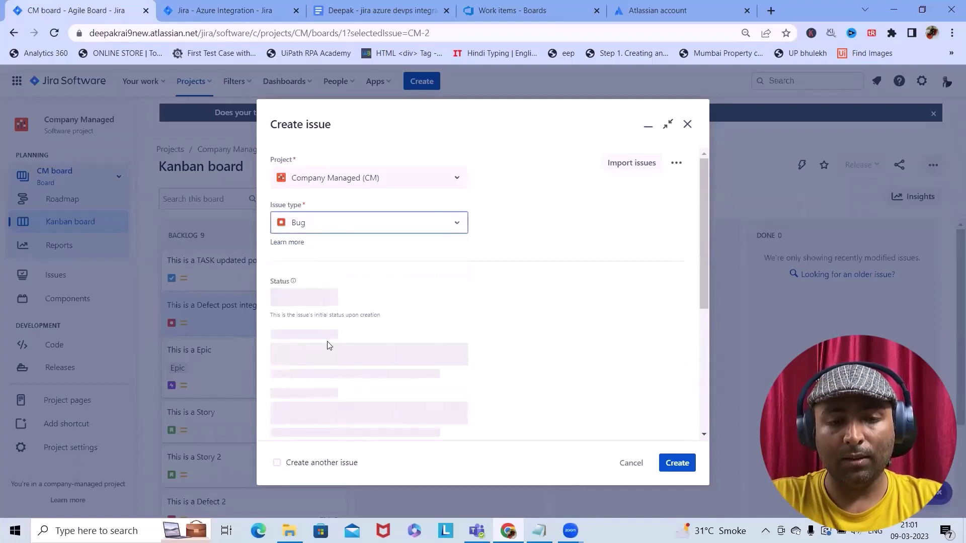
text(Thi)
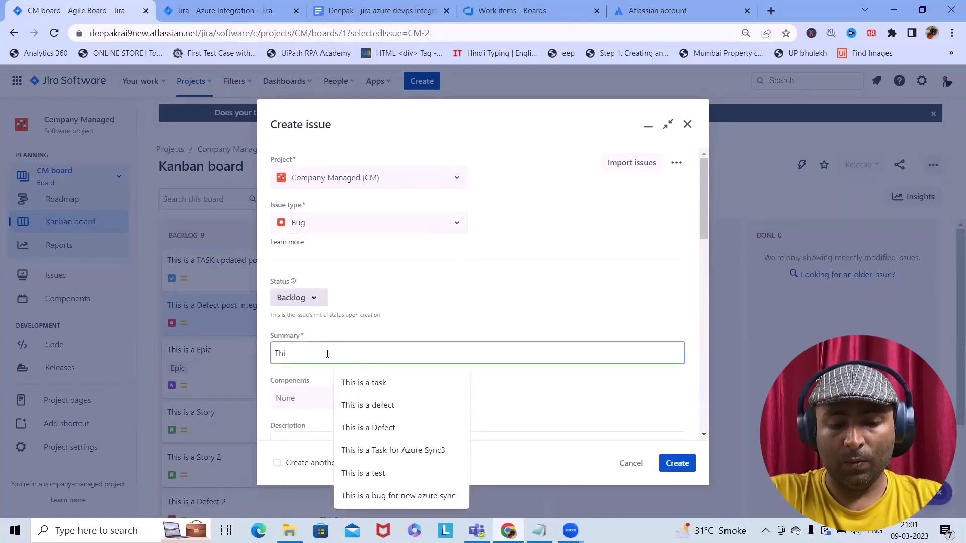
text(s Bug is created post integration)
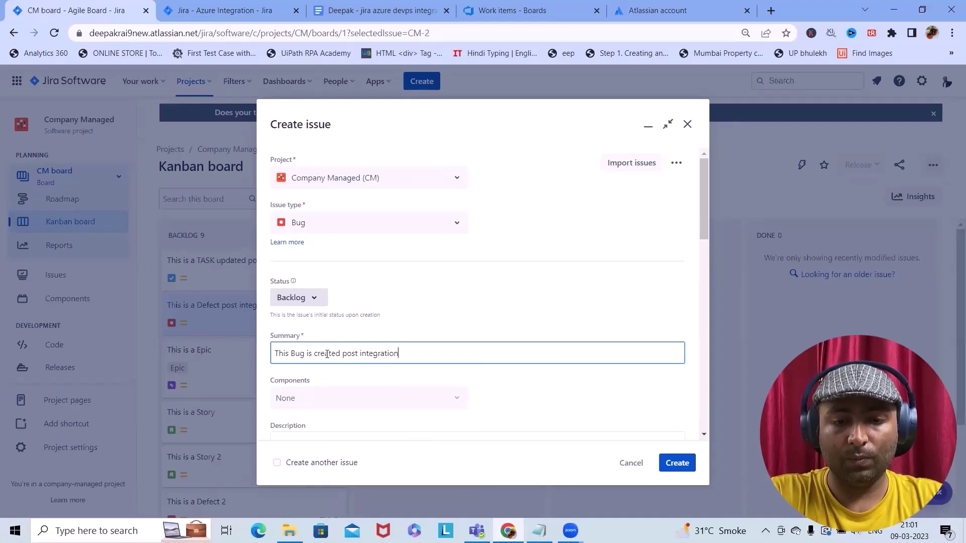
click(676, 461)
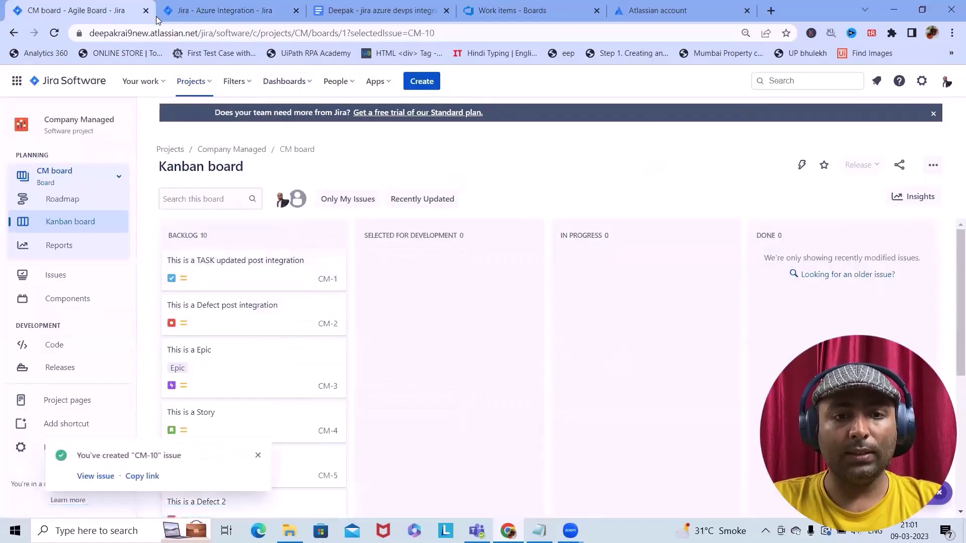
click(514, 10)
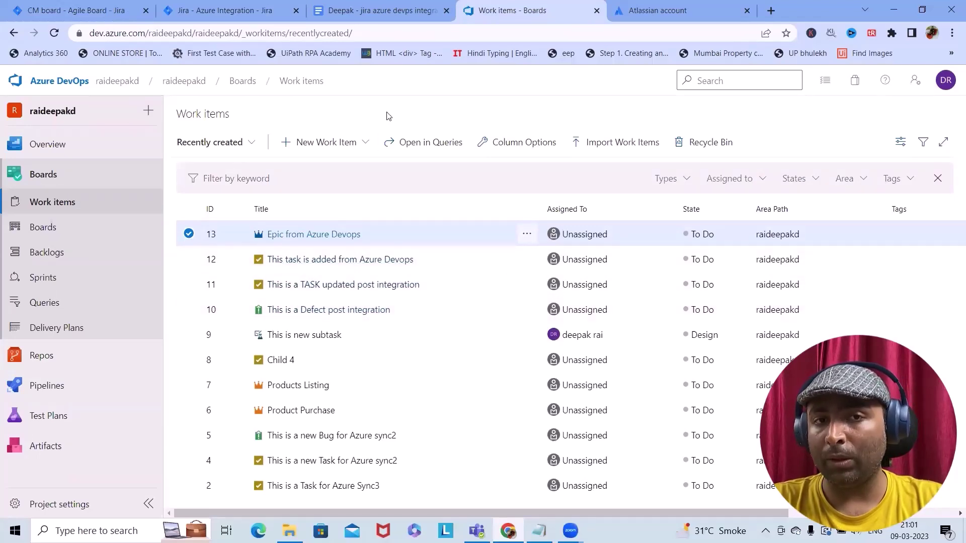
click(117, 9)
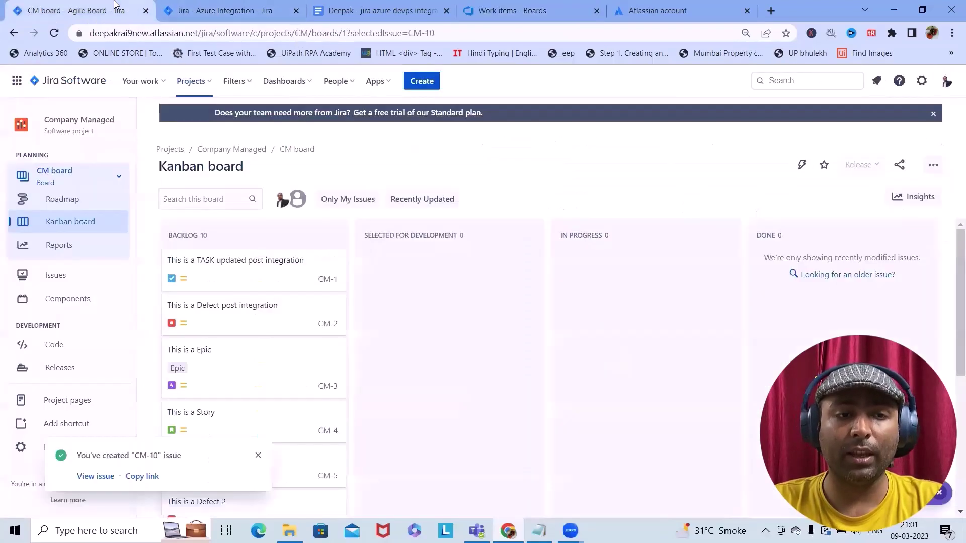
Confirm in Performed Syncs row #5 that CM-10 synced to Azure item 14, then reload Azure DevOps work items
click(210, 10)
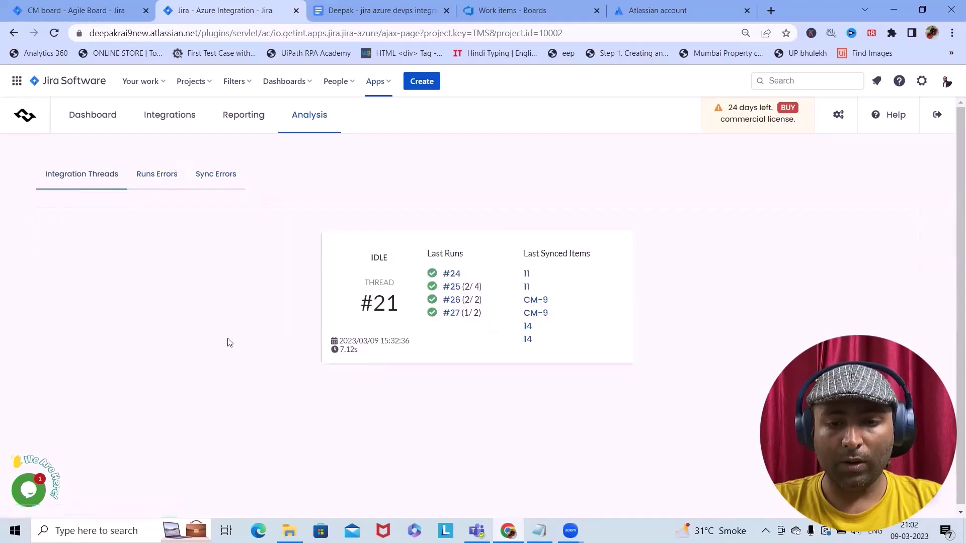
click(166, 119)
click(237, 116)
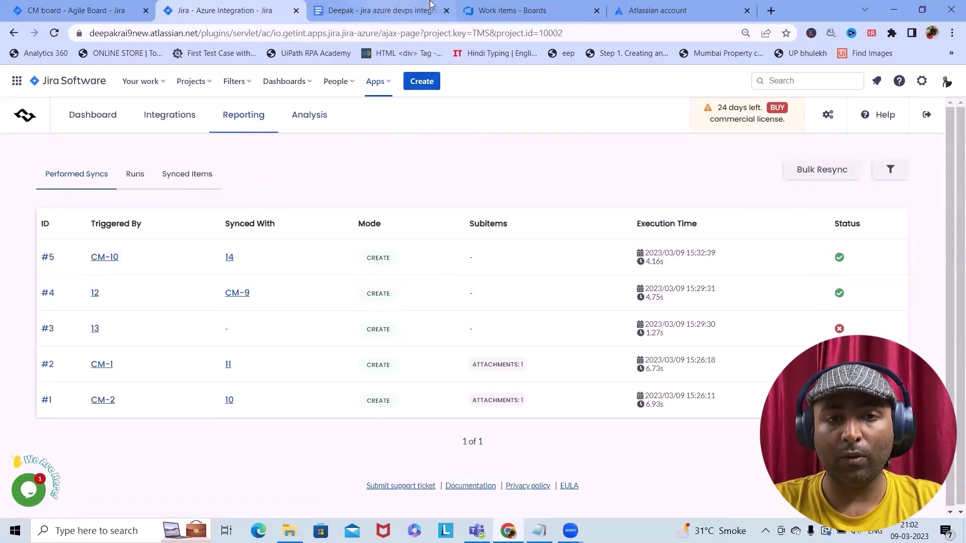
click(508, 10)
click(54, 32)
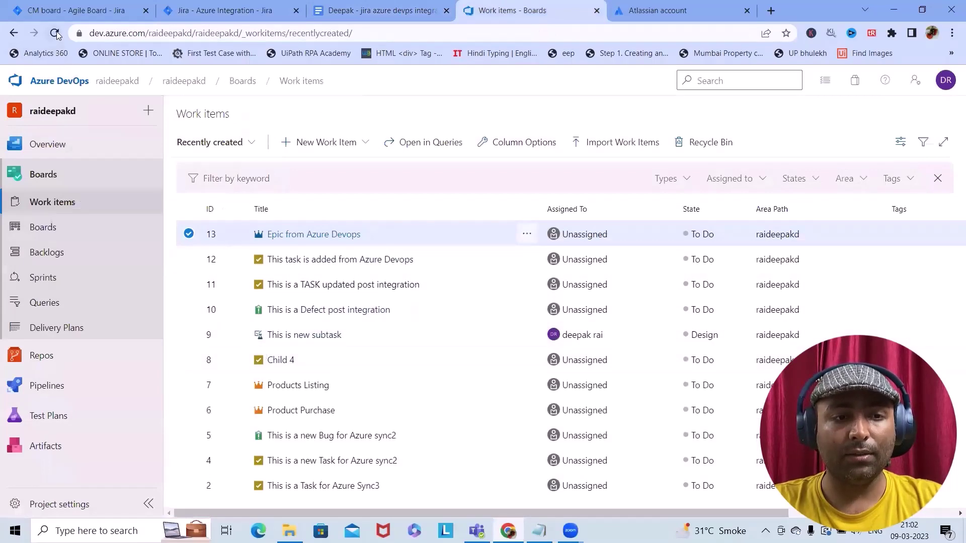